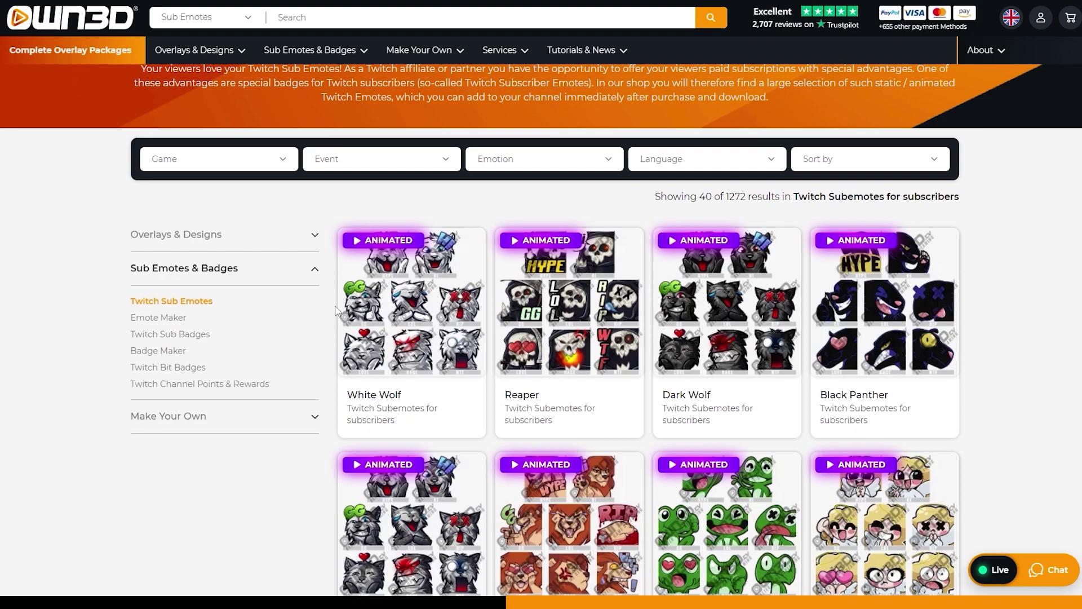
# - Browse the animated Twitch sub emote packs in the OWN3D shop's catalogue
pyautogui.scroll(-1, 337, 316)
pyautogui.scroll(1, 337, 321)
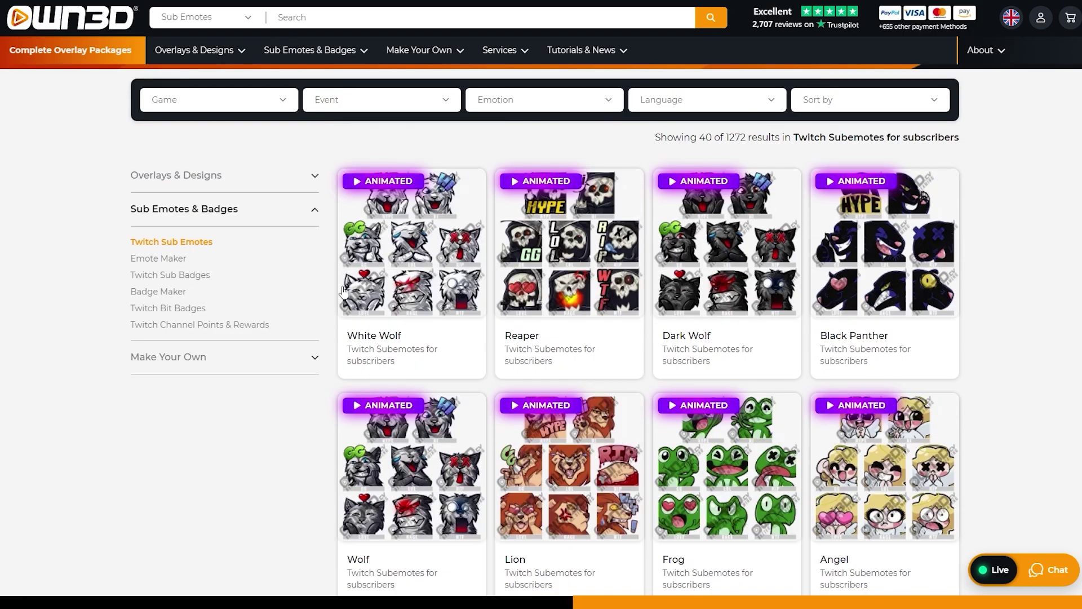
pyautogui.click(381, 252)
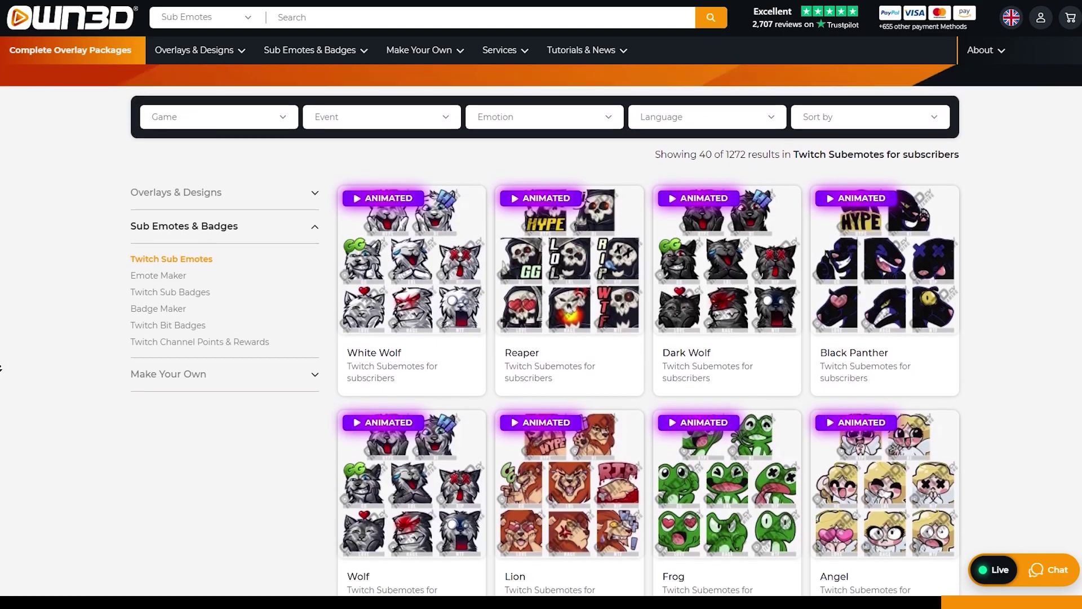
pyautogui.scroll(-3, 1, 368)
pyautogui.scroll(-3, 0, 368)
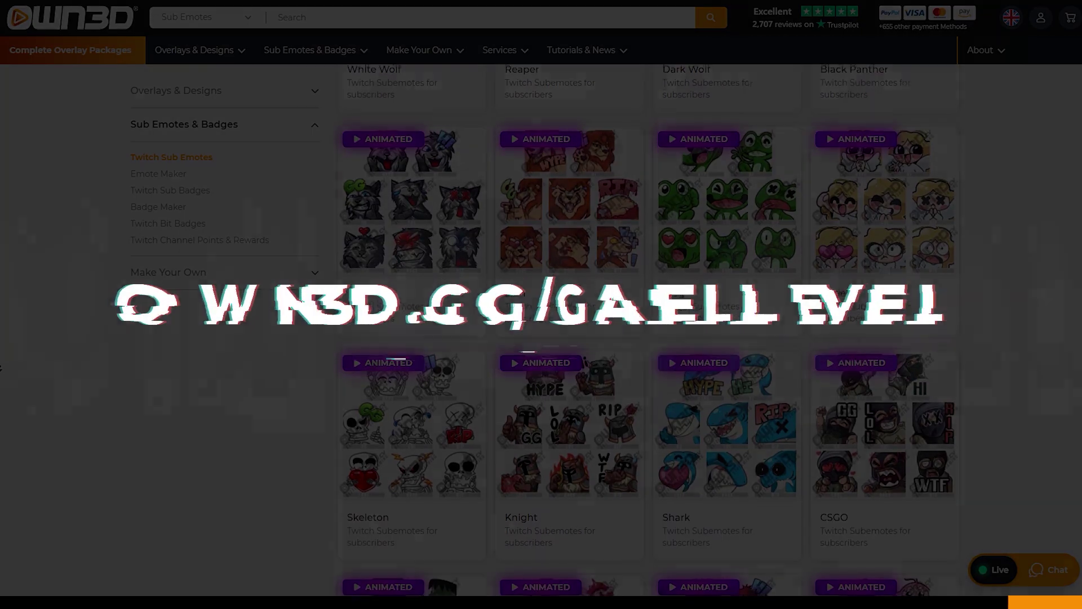
pyautogui.scroll(-1, 0, 368)
pyautogui.scroll(-3, 1, 368)
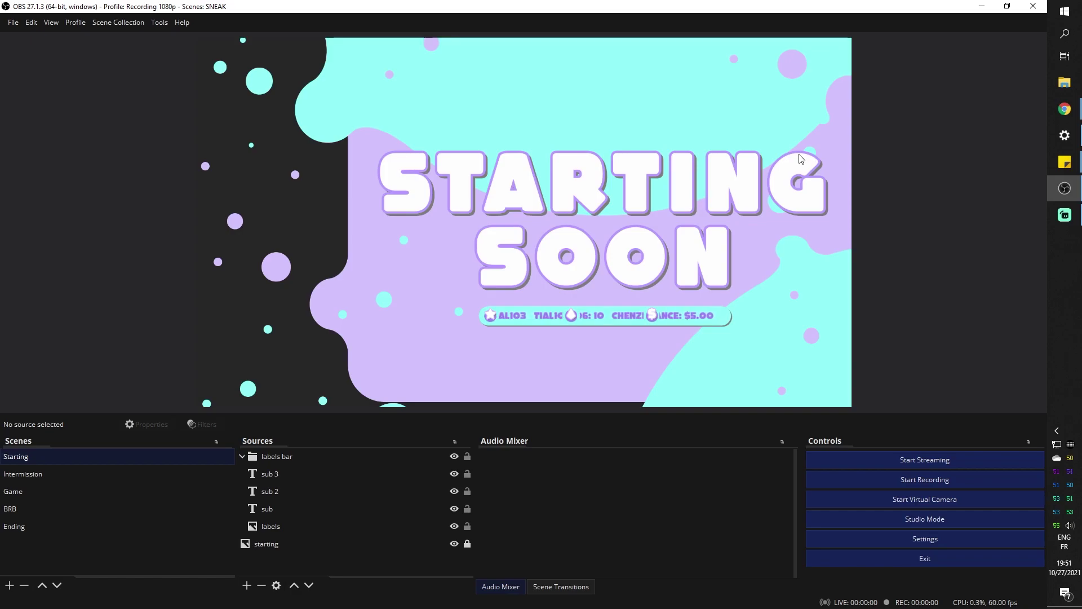
# - Switch to Chrome, open the BUBBLES Twitch Overlay Pack product on Gumroad and enter 1,000 as the price
pyautogui.click(1060, 111)
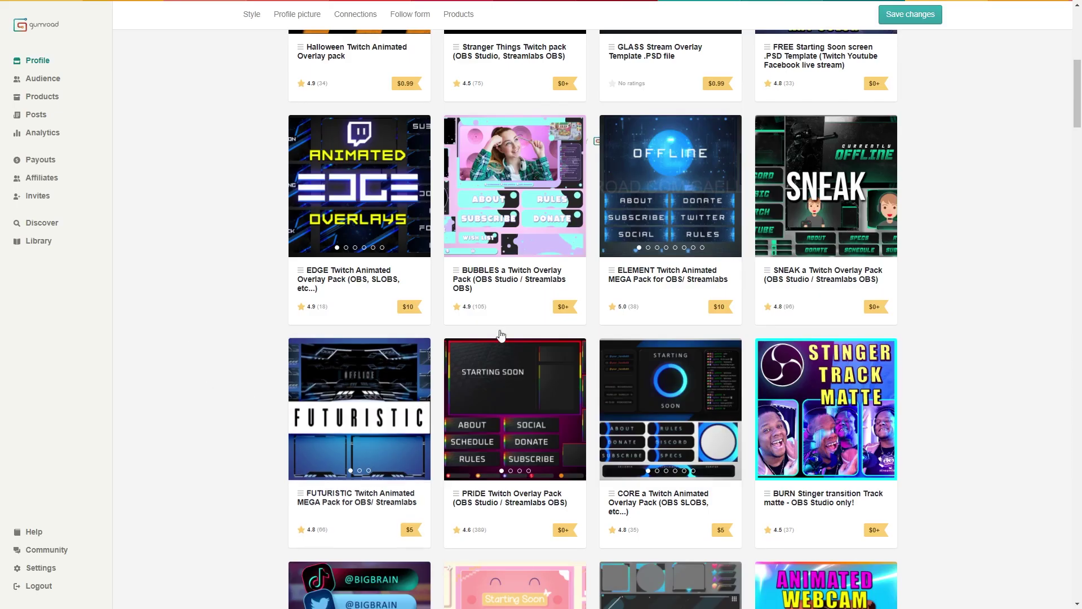
pyautogui.click(503, 224)
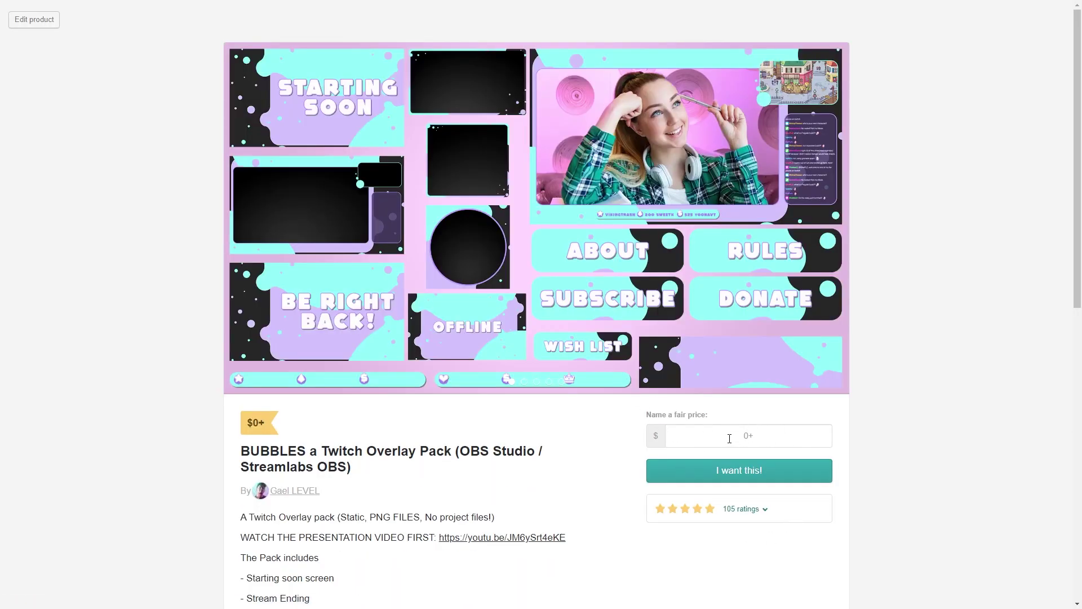
pyautogui.write('1,000')
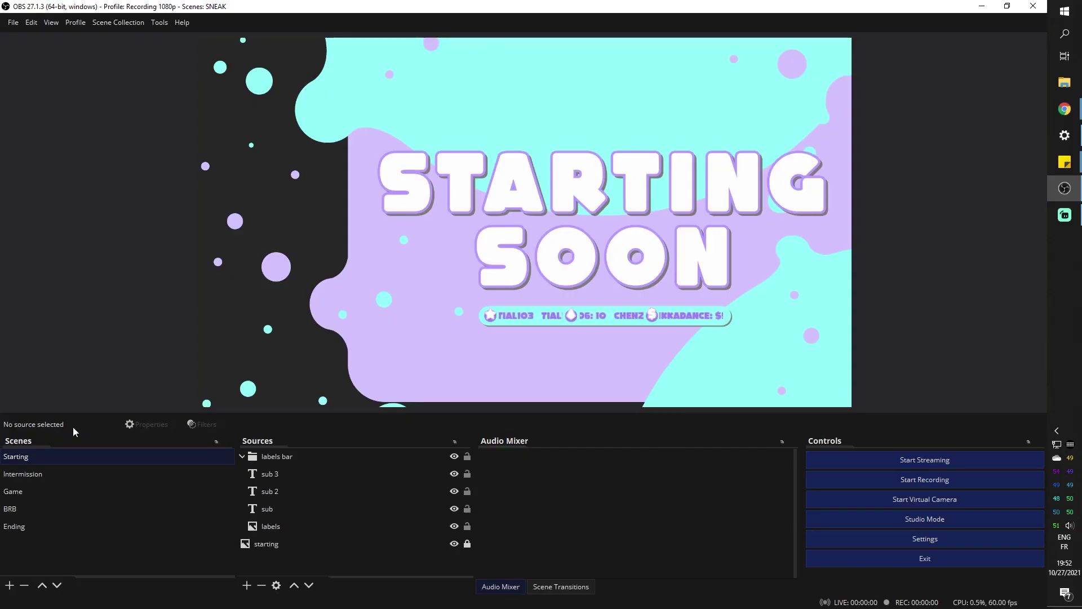
# - In OBS, show the Intermission scene and view the transform settings of its Chatbox source, closing them again
pyautogui.click(23, 473)
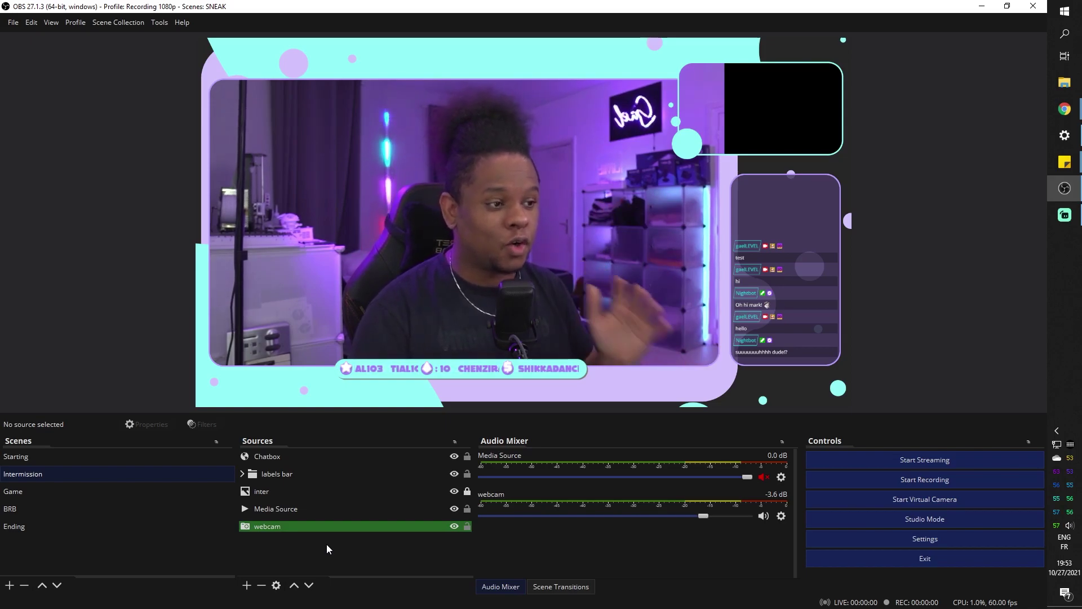
pyautogui.click(767, 302)
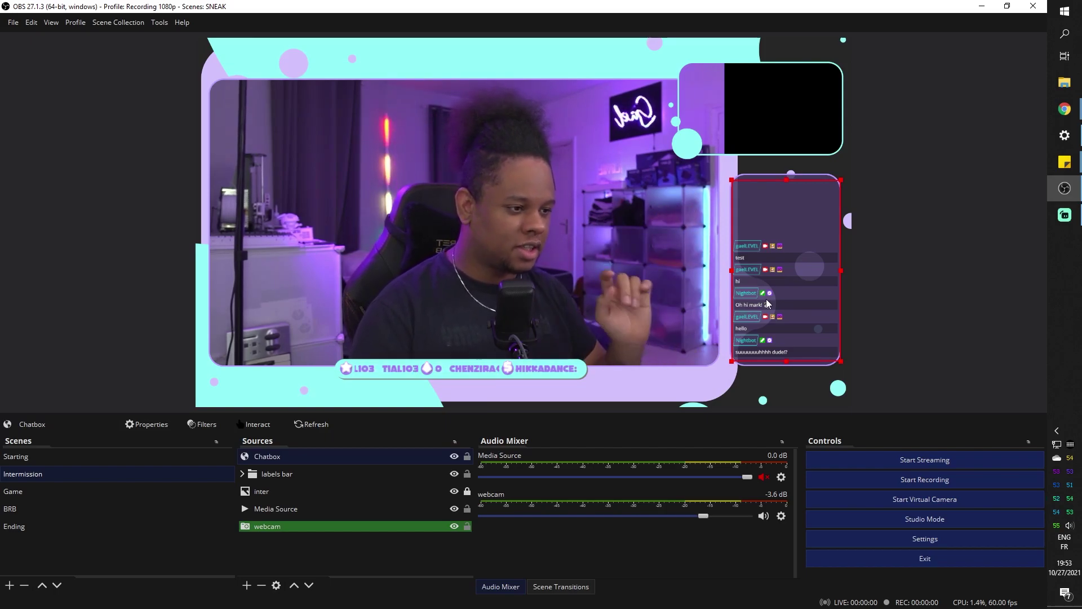
pyautogui.hotkey('ctrl', 'e')
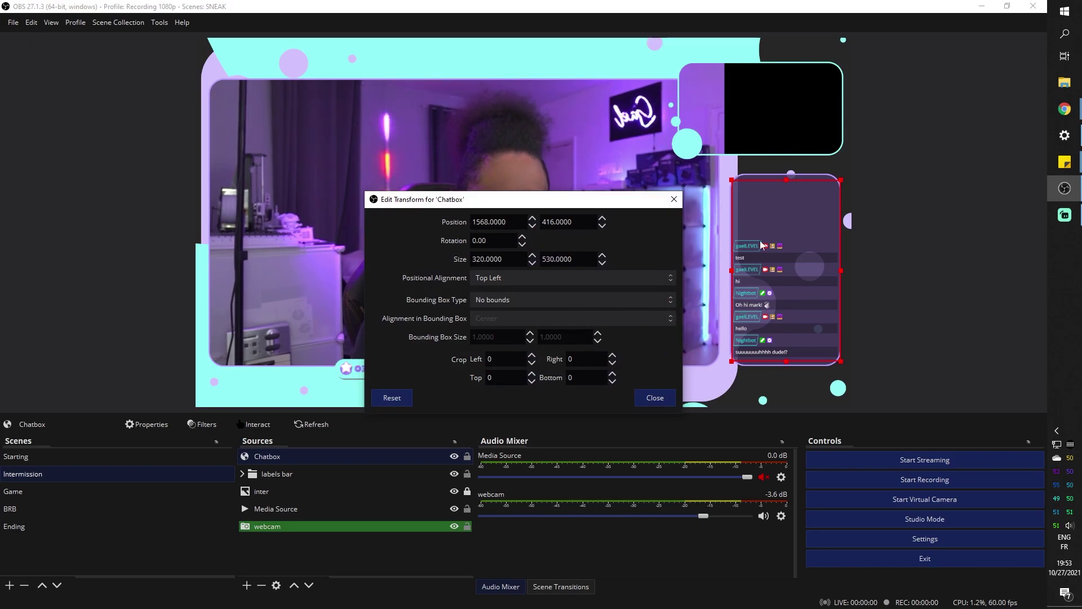
pyautogui.click(673, 200)
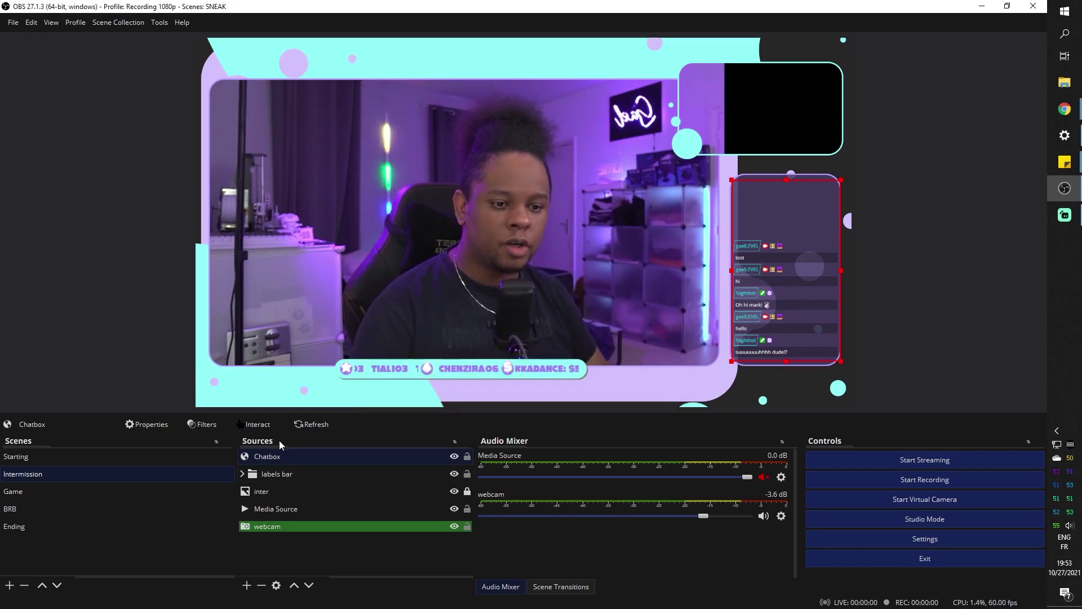
# - Edit the Chatbox source's transform and set its rotation to -15 degrees
pyautogui.rightClick(273, 455)
pyautogui.moveTo(351, 290)
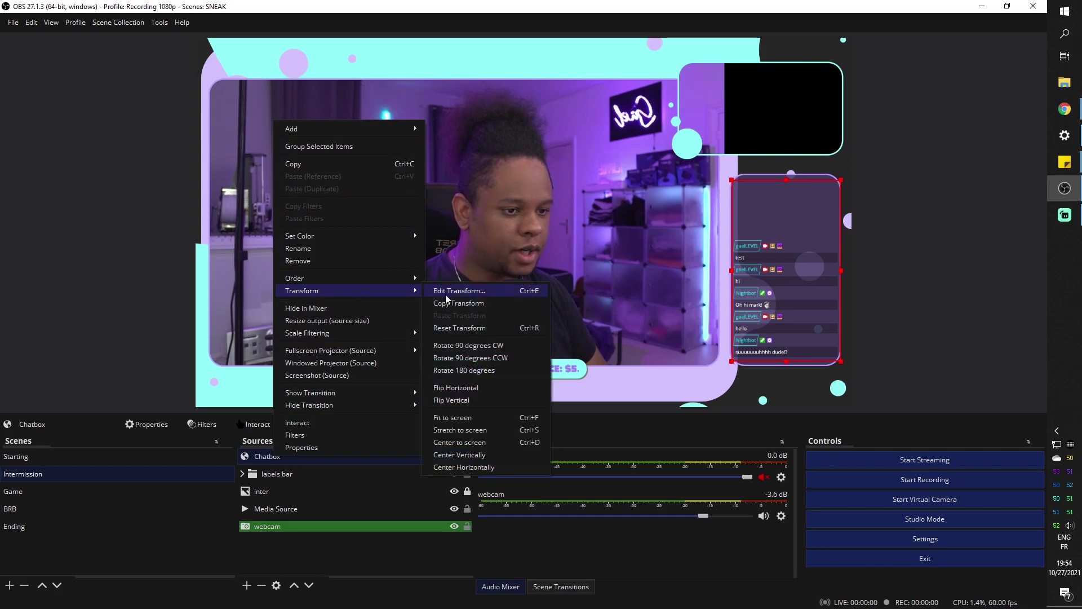
pyautogui.click(486, 292)
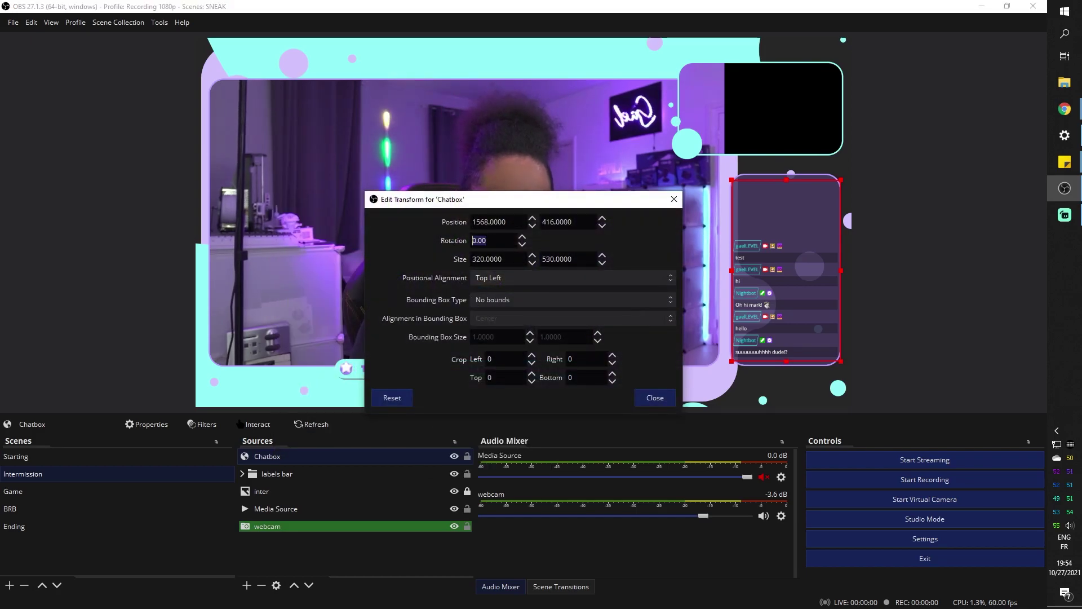
pyautogui.write('15')
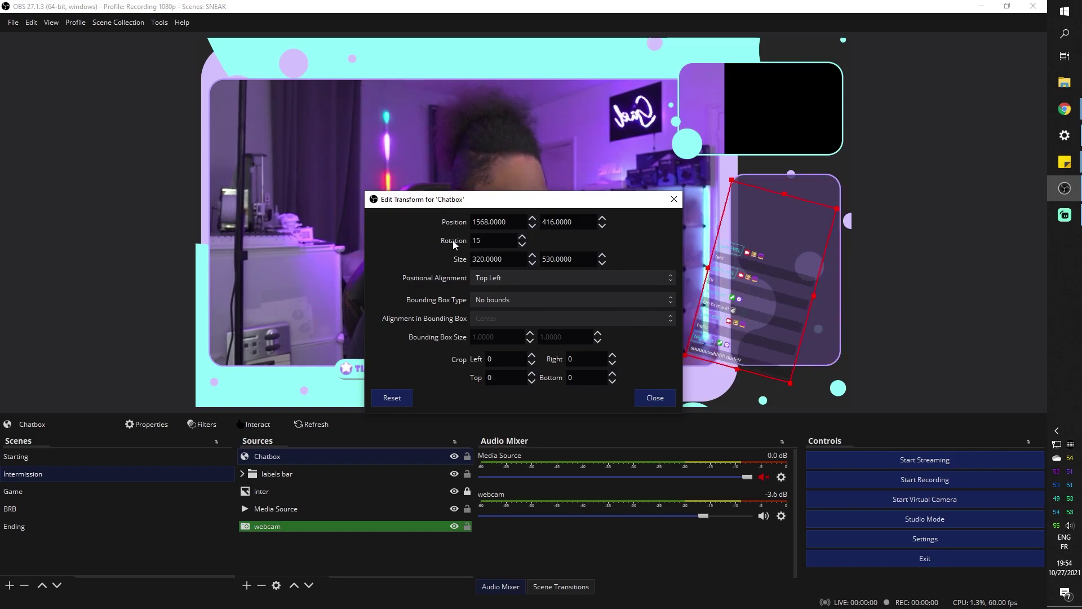
pyautogui.press('Home')
pyautogui.write('-')
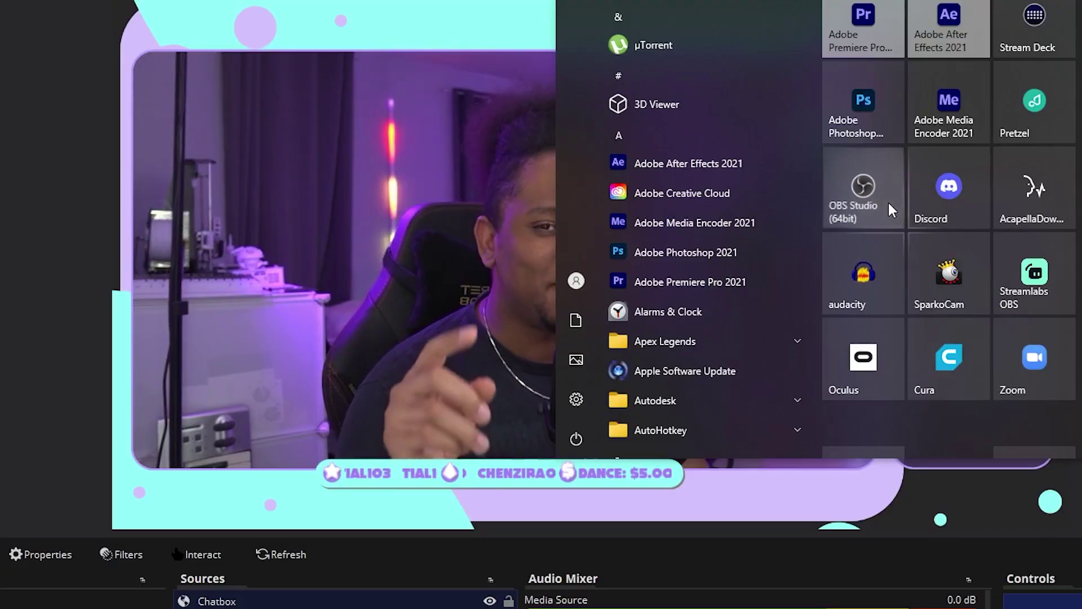
# - Open the file location of the OBS Studio (64bit) app from the Windows Start tiles
pyautogui.rightClick(888, 202)
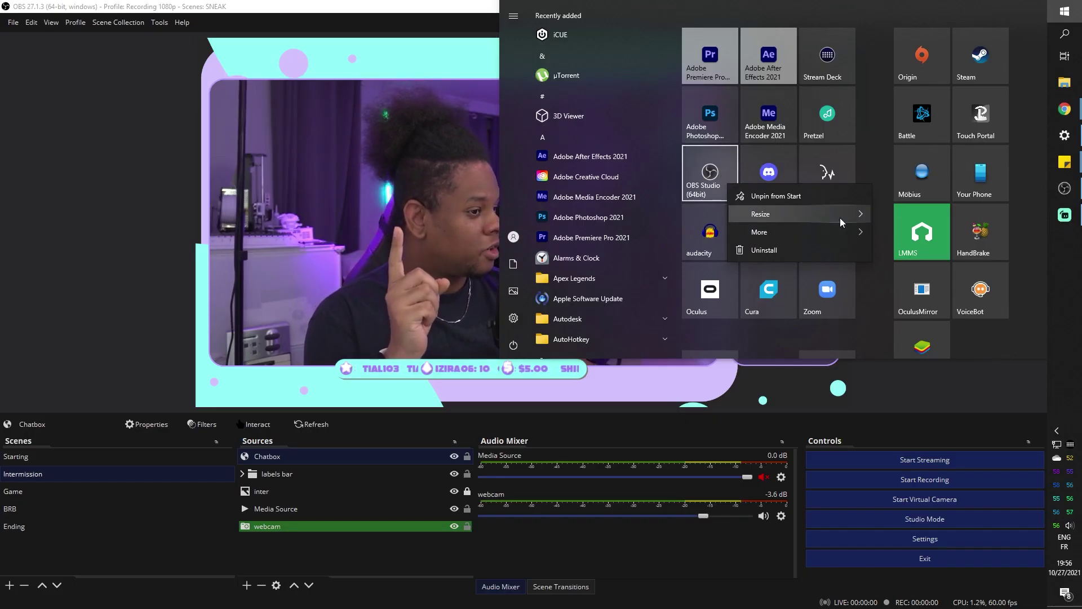
pyautogui.moveTo(846, 232)
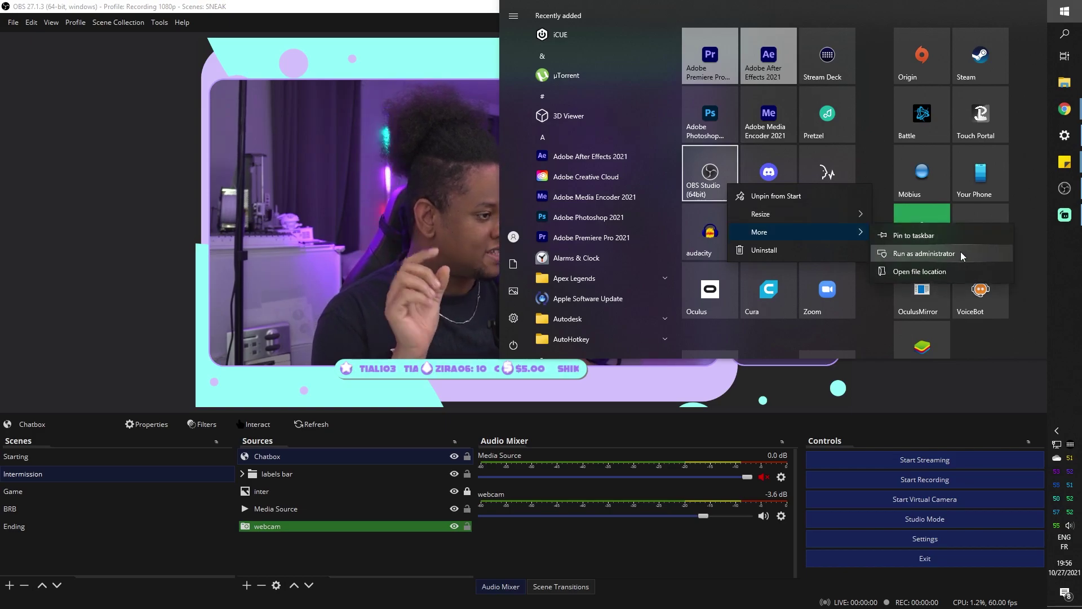
pyautogui.click(923, 273)
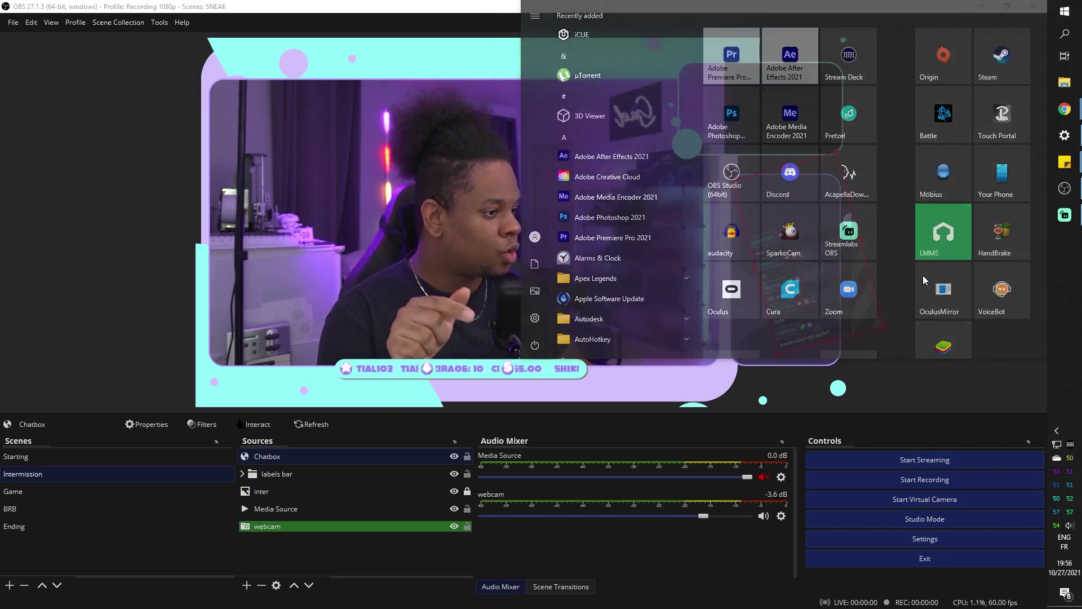
# - Set the OBS Studio (64bit) shortcut's compatibility properties to run the program as an administrator, and save them
pyautogui.rightClick(573, 129)
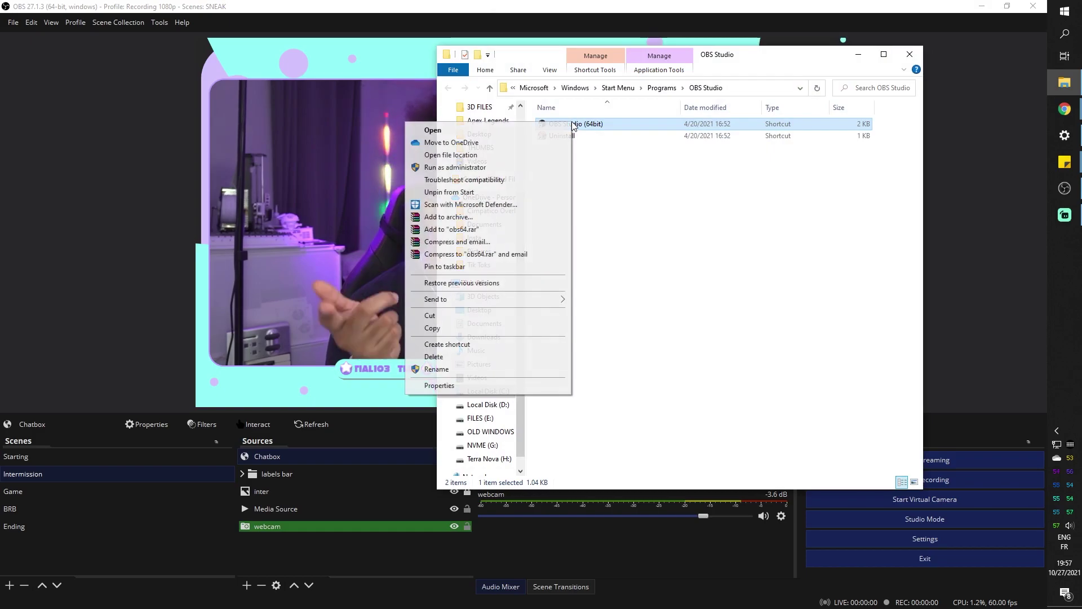
pyautogui.click(507, 383)
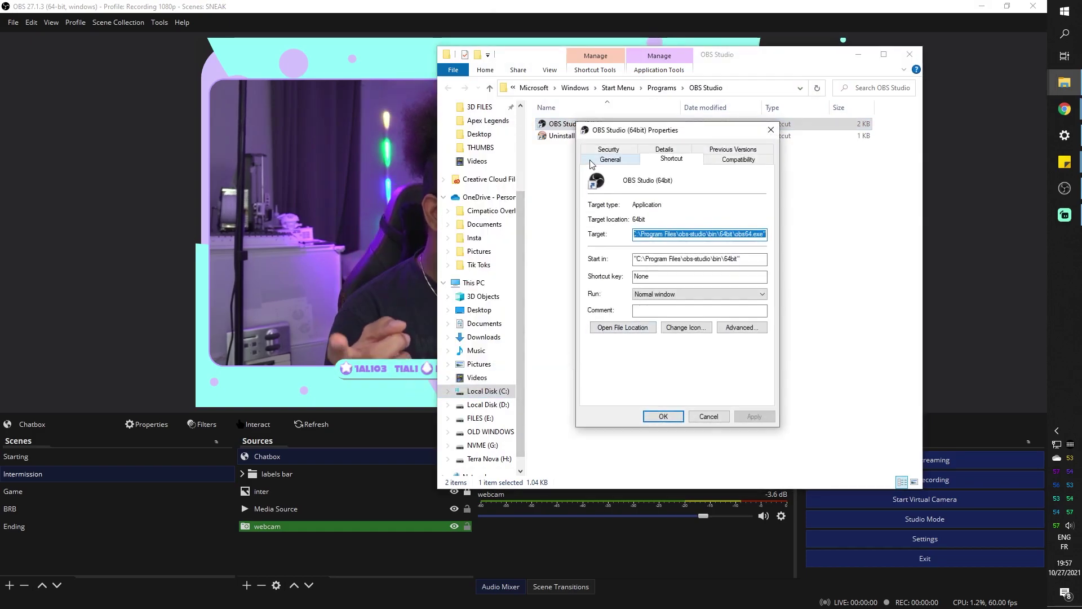
pyautogui.click(736, 161)
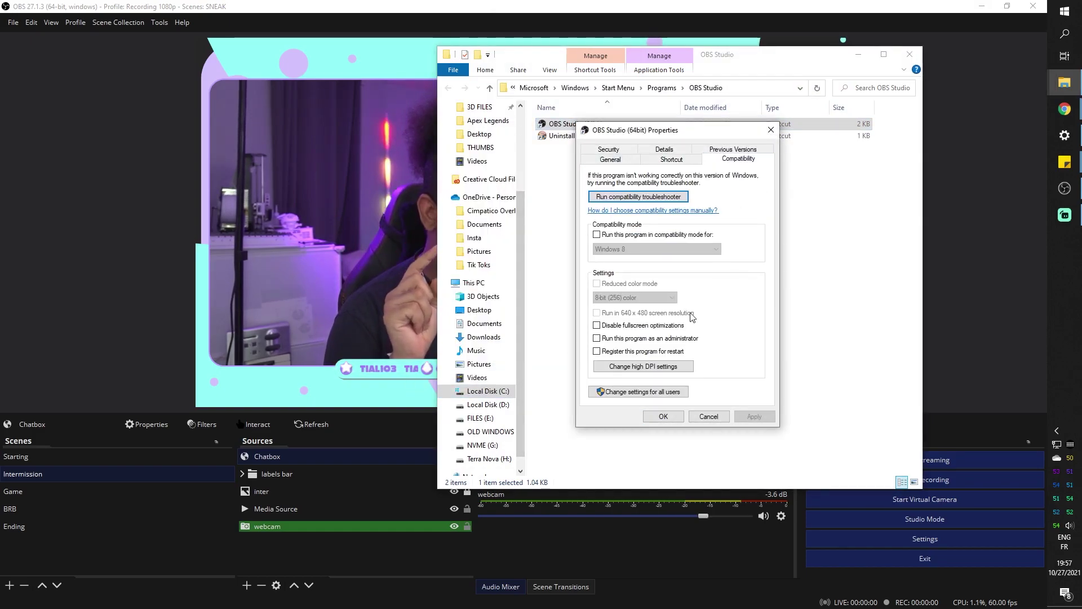
pyautogui.click(597, 338)
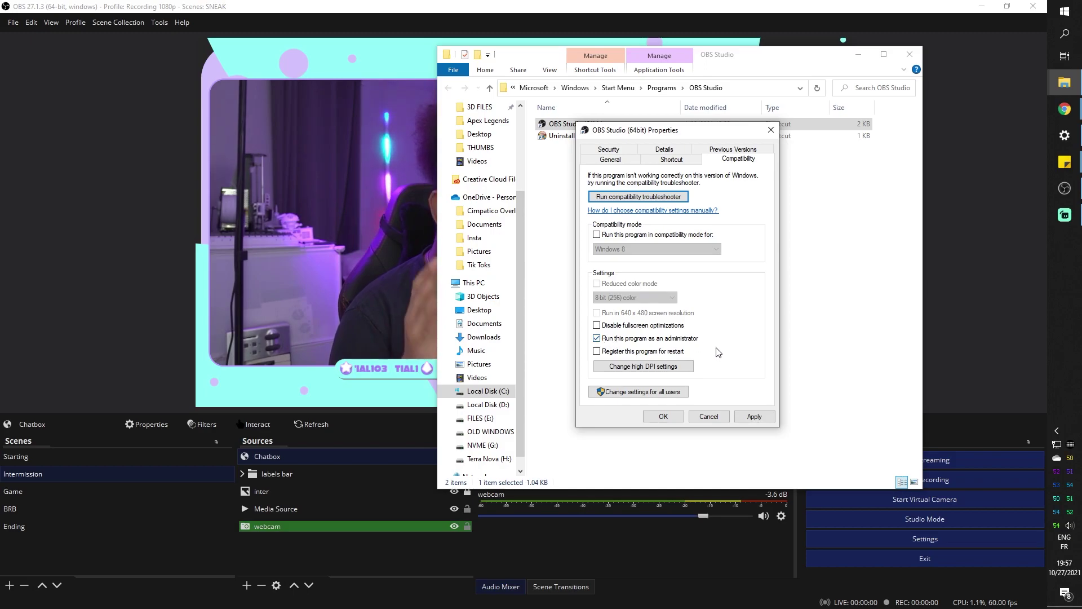
pyautogui.click(754, 416)
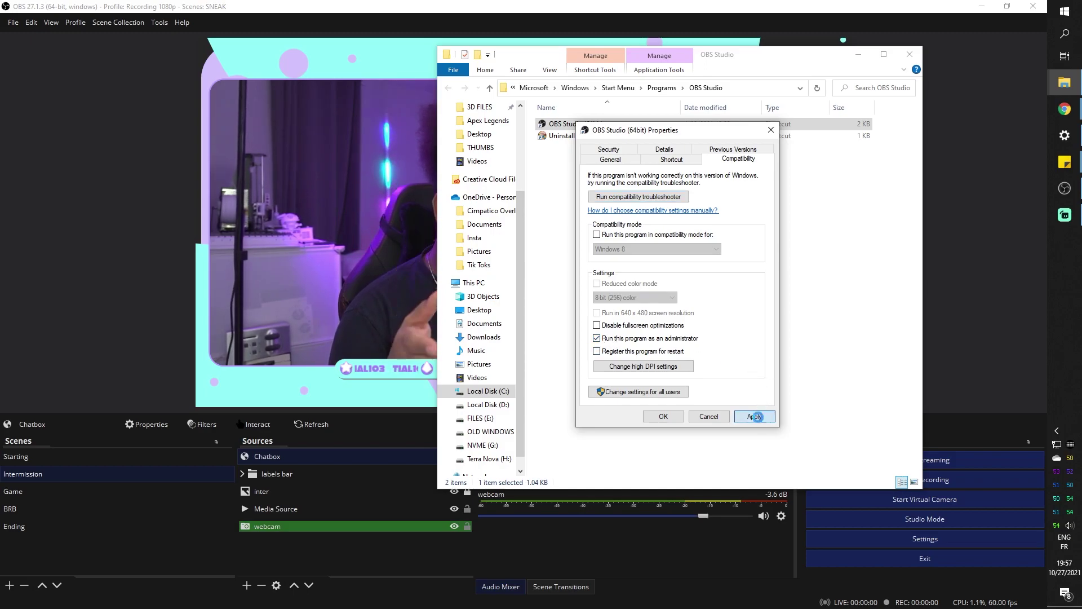
pyautogui.click(663, 417)
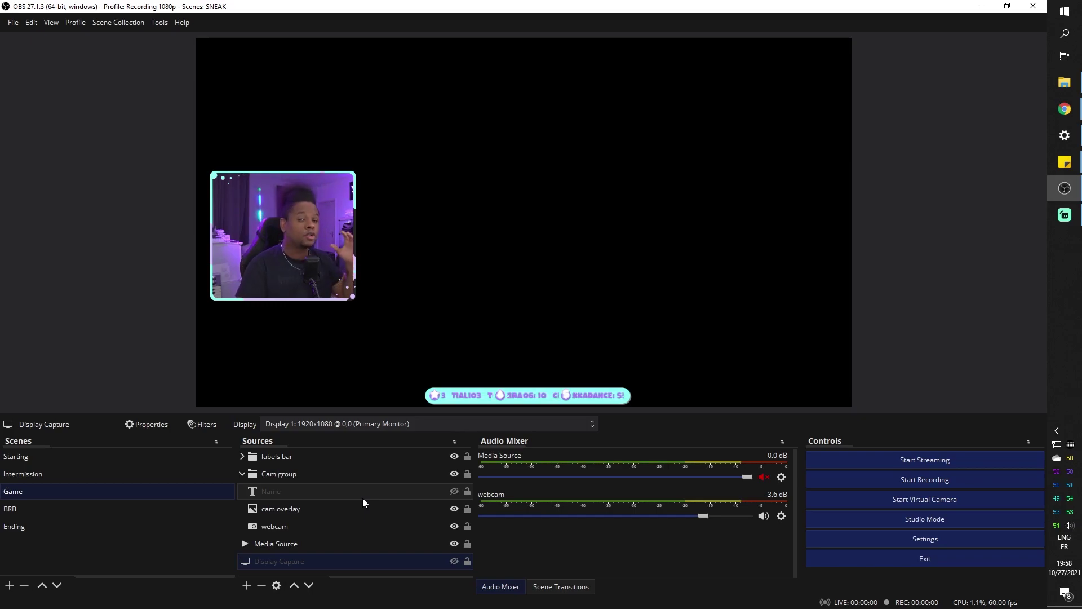
# - Add a new group source named Group to the Game scene in OBS
pyautogui.keyDown('ctrl'); pyautogui.click(297, 556); pyautogui.keyUp('ctrl')
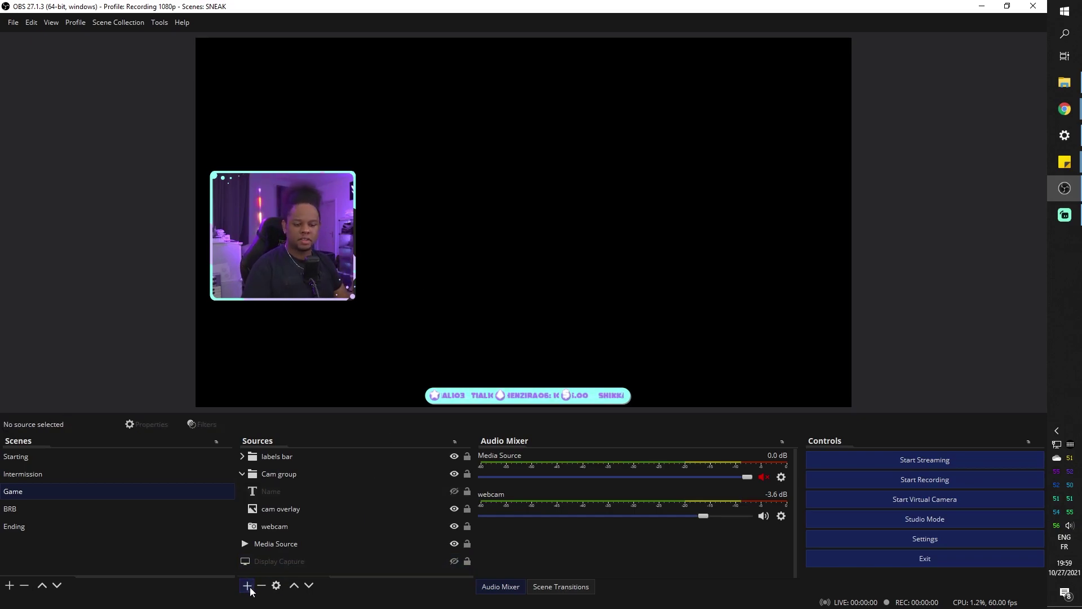
pyautogui.click(251, 589)
pyautogui.click(291, 564)
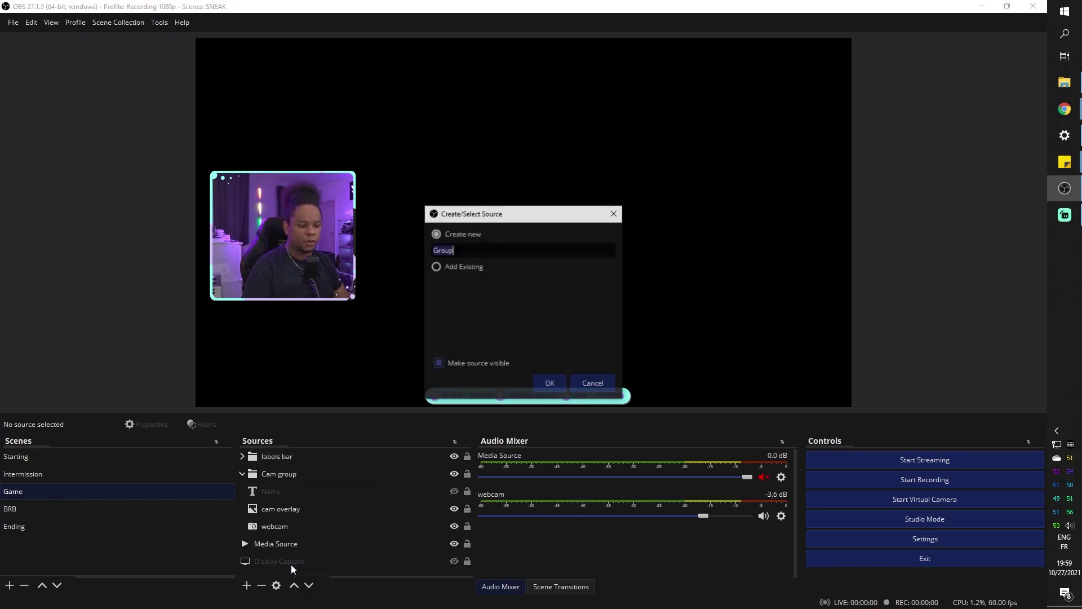
pyautogui.click(545, 384)
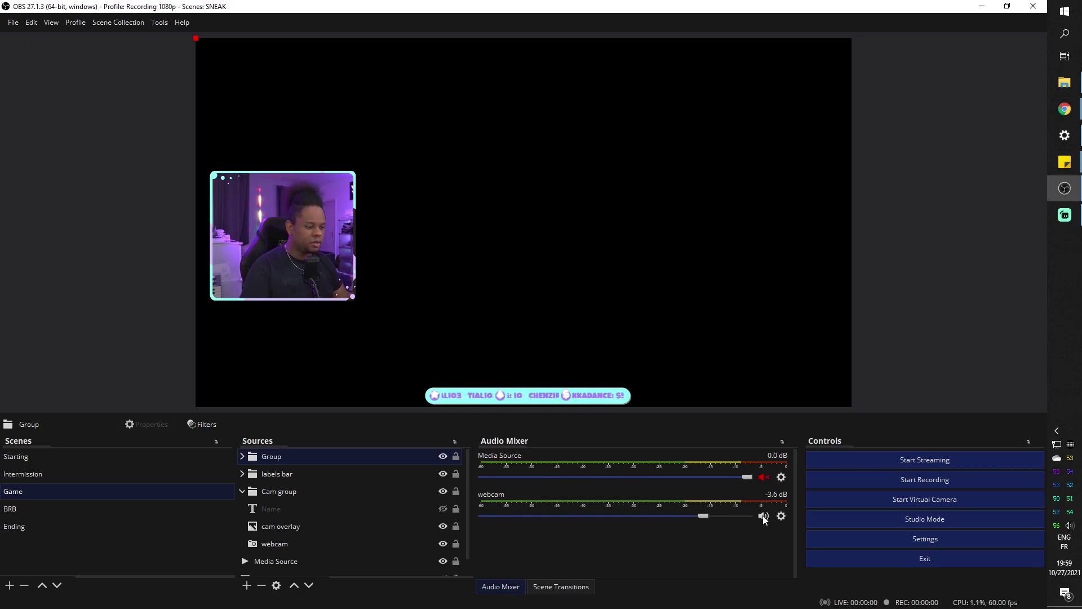
# - Hide the webcam channel in the audio mixer and unhide all mixer channels again
pyautogui.click(778, 515)
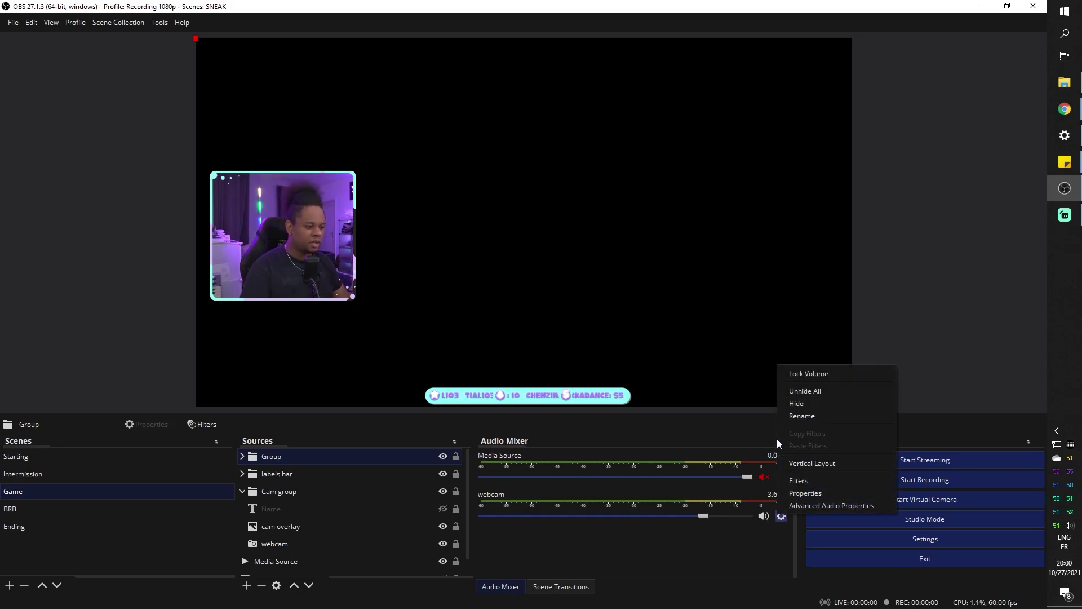
pyautogui.click(800, 403)
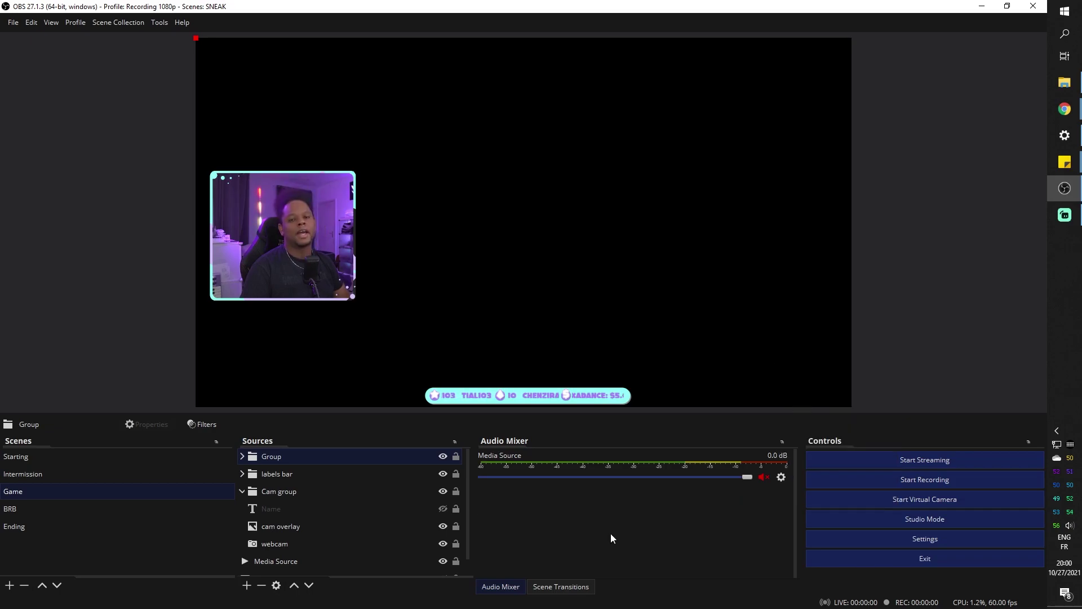
pyautogui.rightClick(610, 533)
pyautogui.click(630, 528)
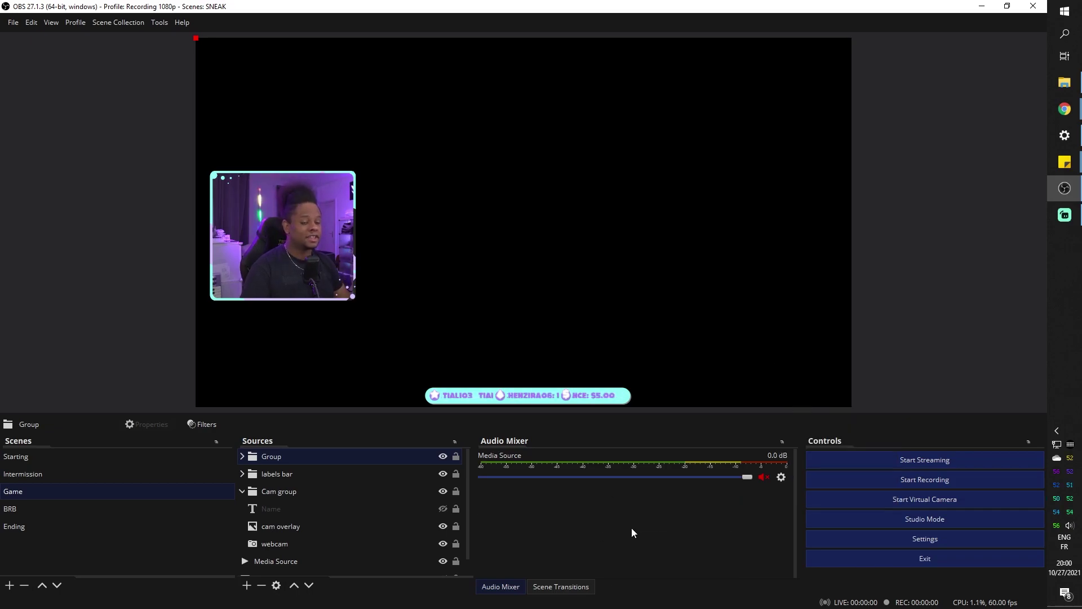
pyautogui.rightClick(641, 505)
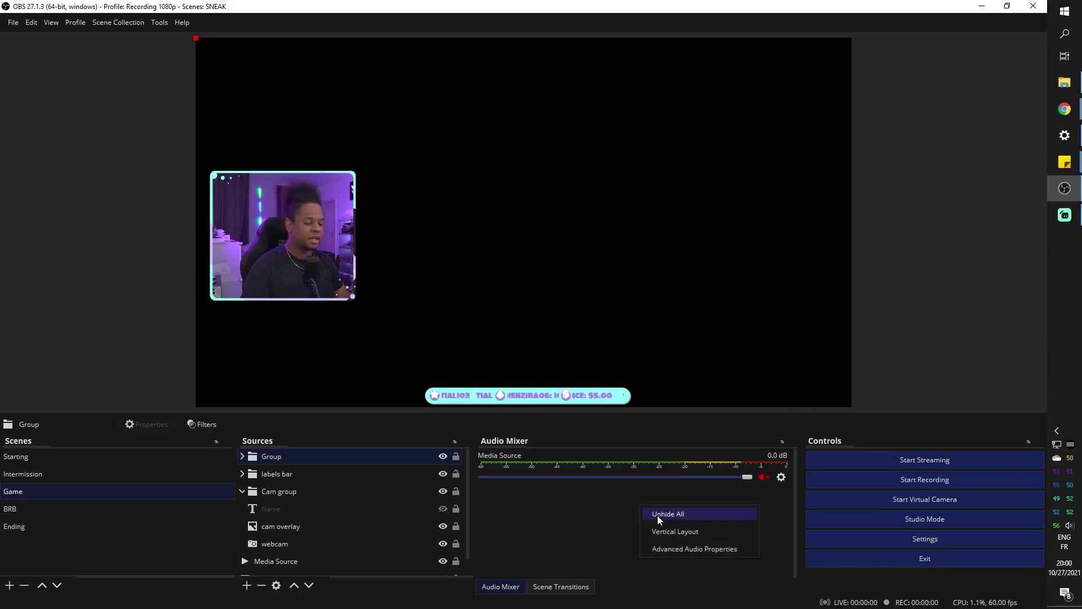
pyautogui.click(657, 515)
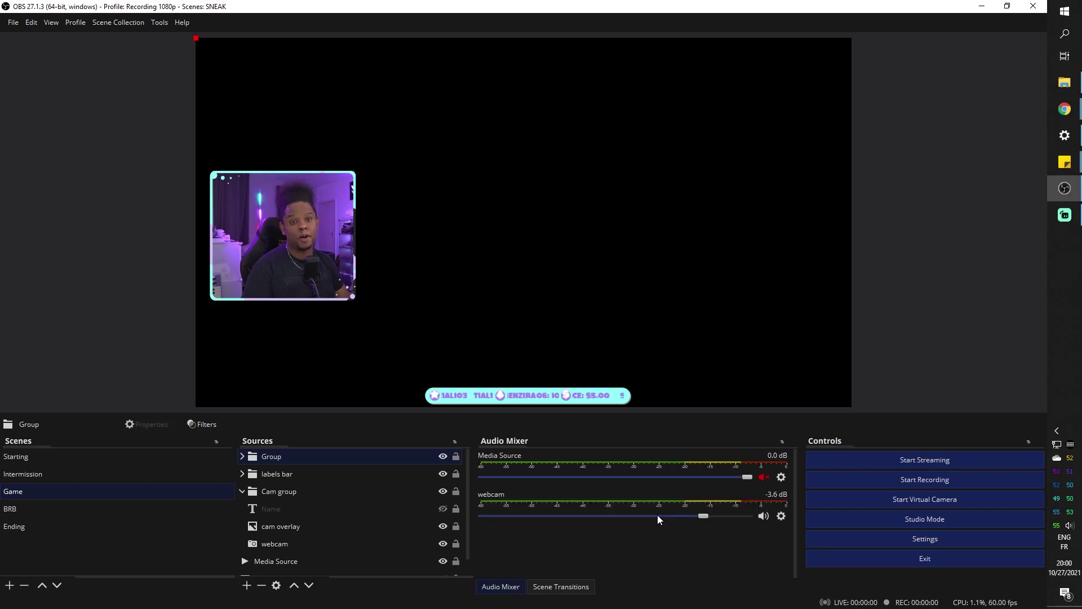
# - Switch to the Intermission scene and select its webcam source
pyautogui.click(102, 475)
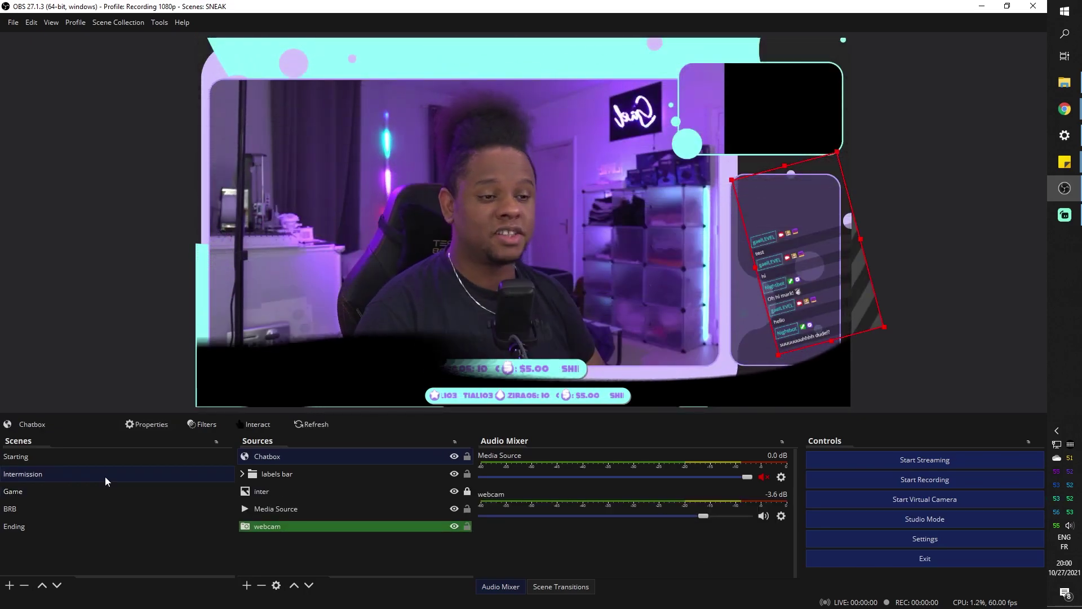
pyautogui.click(349, 528)
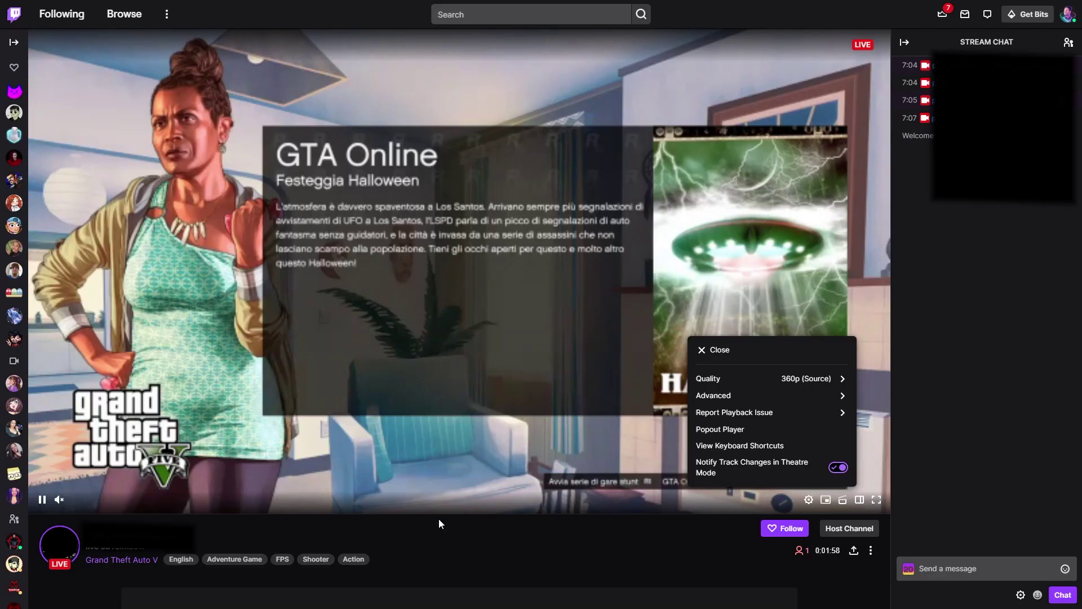
# - Close the player settings over the Grand Theft Auto V stream on Twitch
pyautogui.click(451, 525)
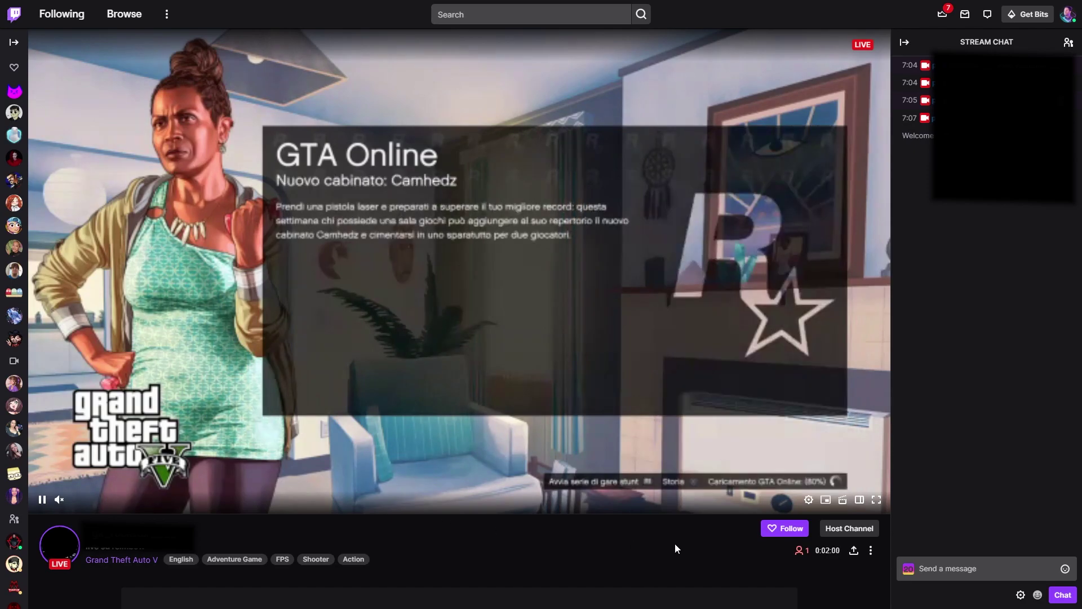
# - Open the Twitch stream's player settings and show its available quality options
pyautogui.click(808, 500)
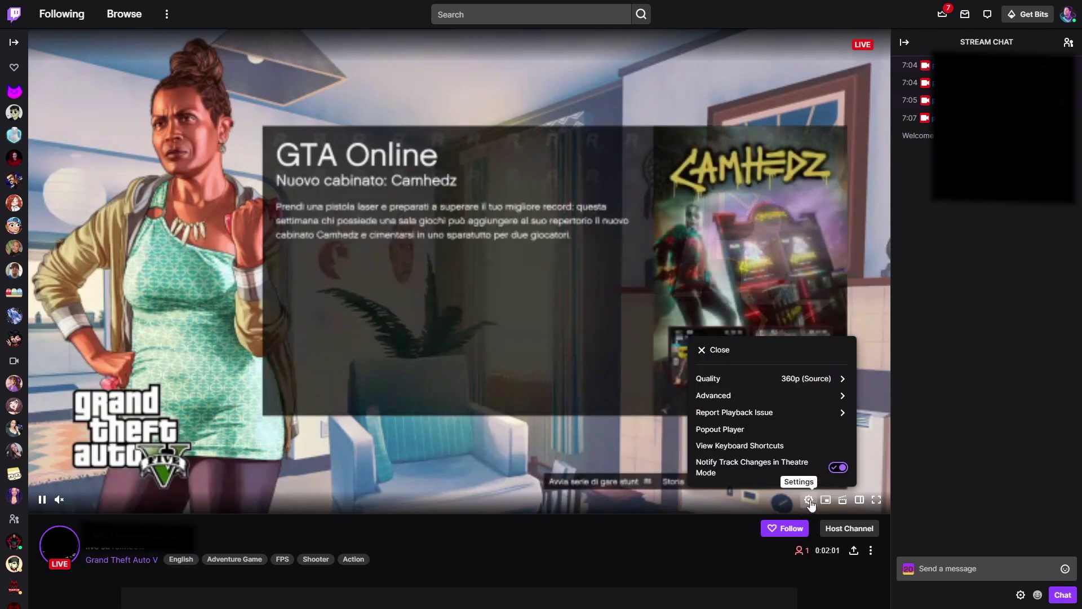
pyautogui.click(802, 379)
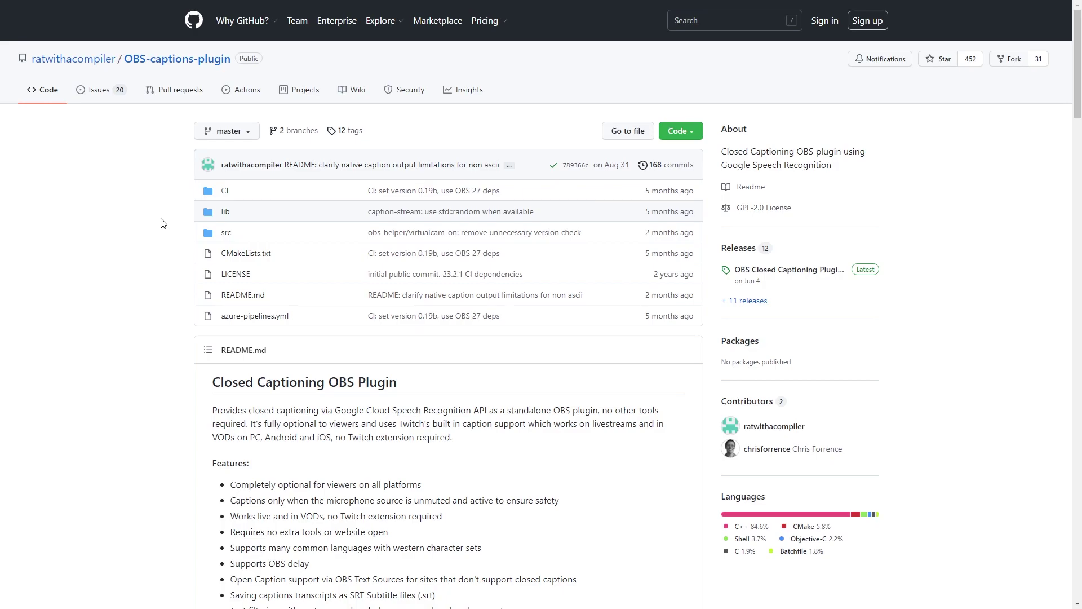
# - Look through the file list and README of the OBS-captions-plugin repository on GitHub
pyautogui.scroll(-3, 163, 223)
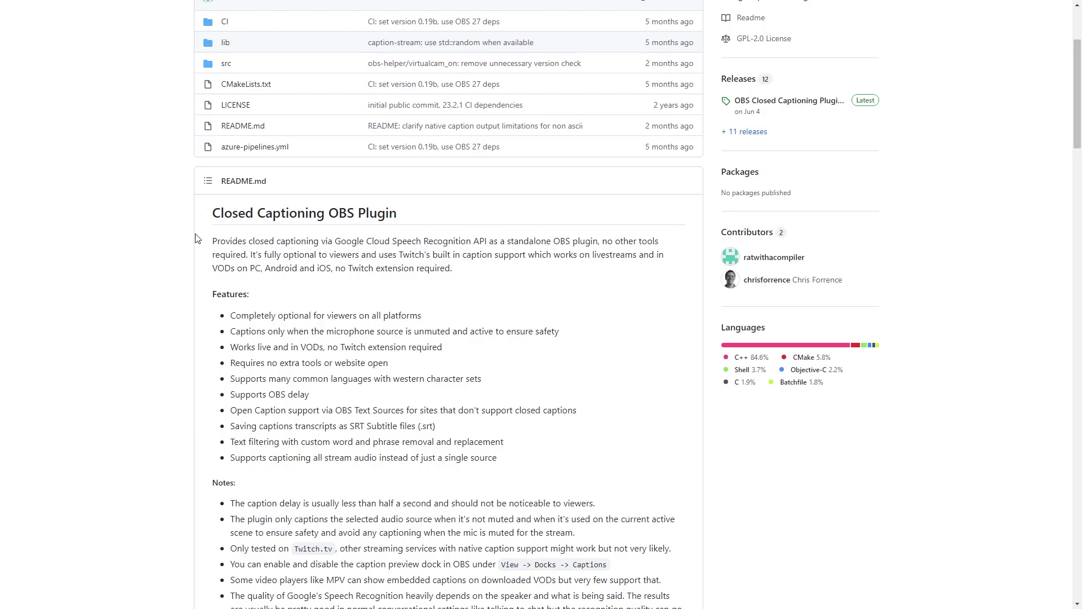
pyautogui.scroll(3, 198, 238)
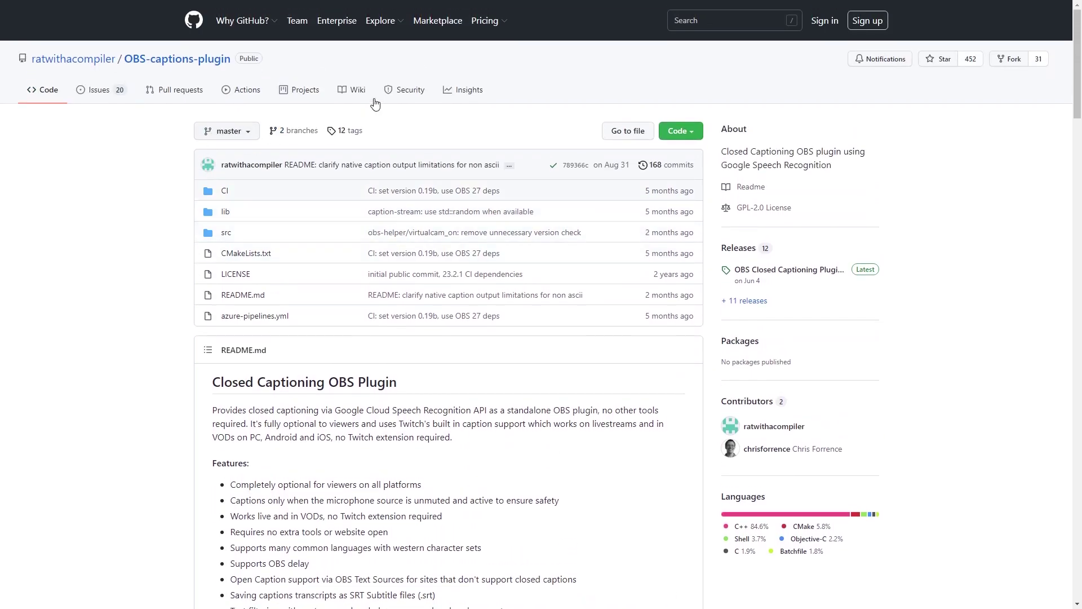
pyautogui.scroll(-10, 184, 169)
pyautogui.scroll(-2, 179, 203)
# - In OBS, move the webcam source onto the small camera frame, then reverse and reapply the move with undo and redo
pyautogui.click(324, 228)
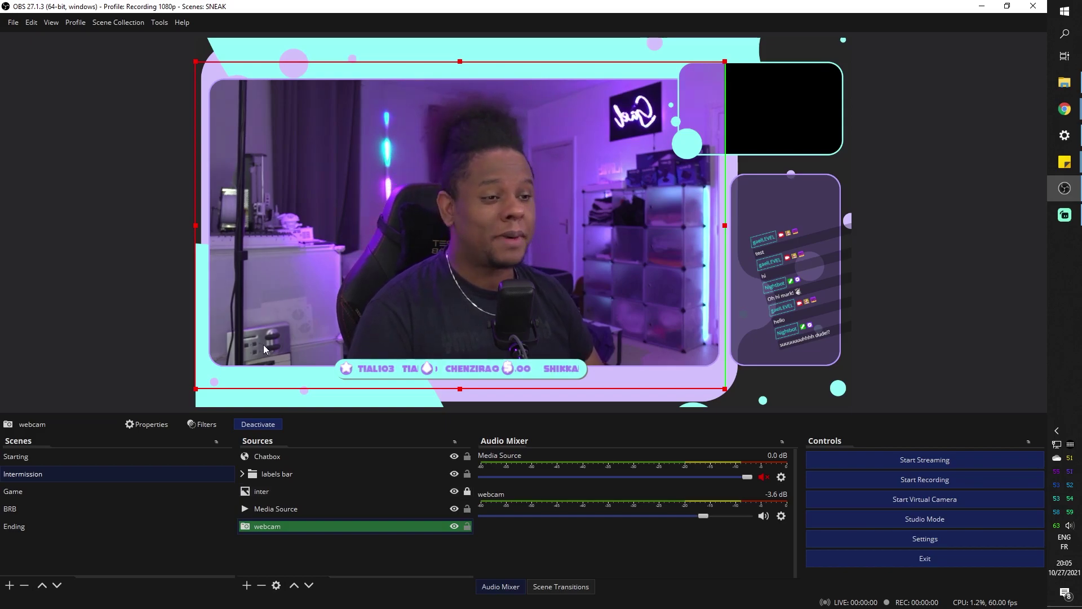
pyautogui.moveTo(309, 279); pyautogui.dragTo(786, 160)
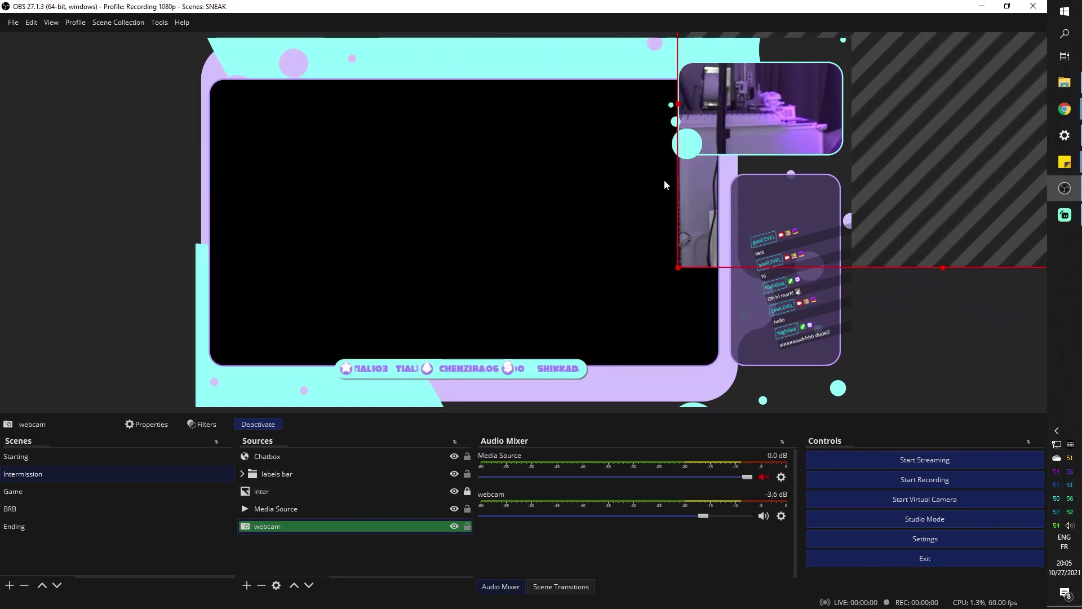
pyautogui.hotkey('ctrl', 'z')
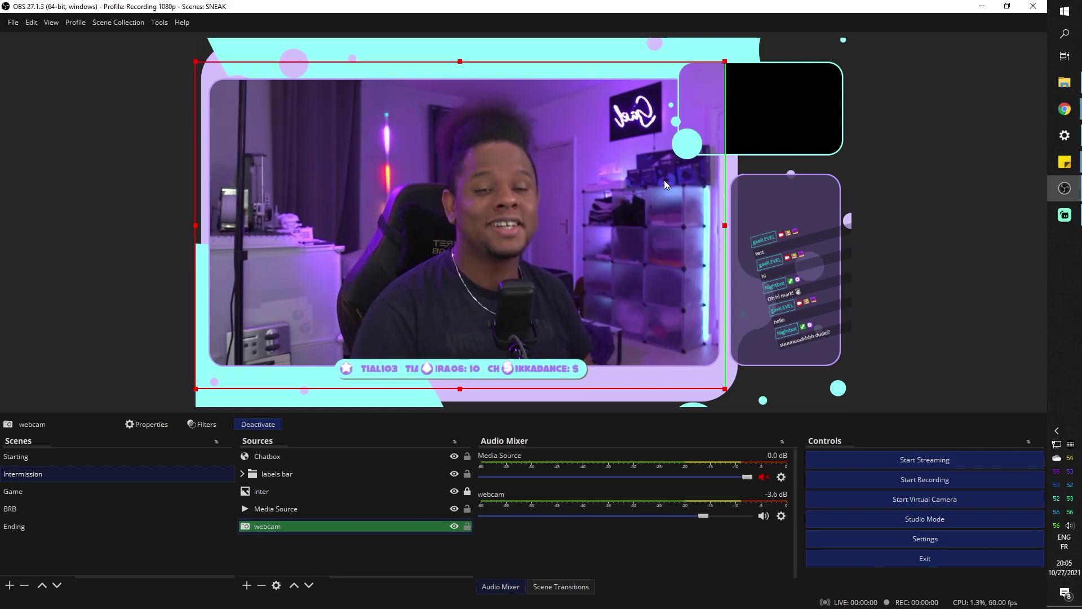
pyautogui.hotkey('ctrl', 'z')
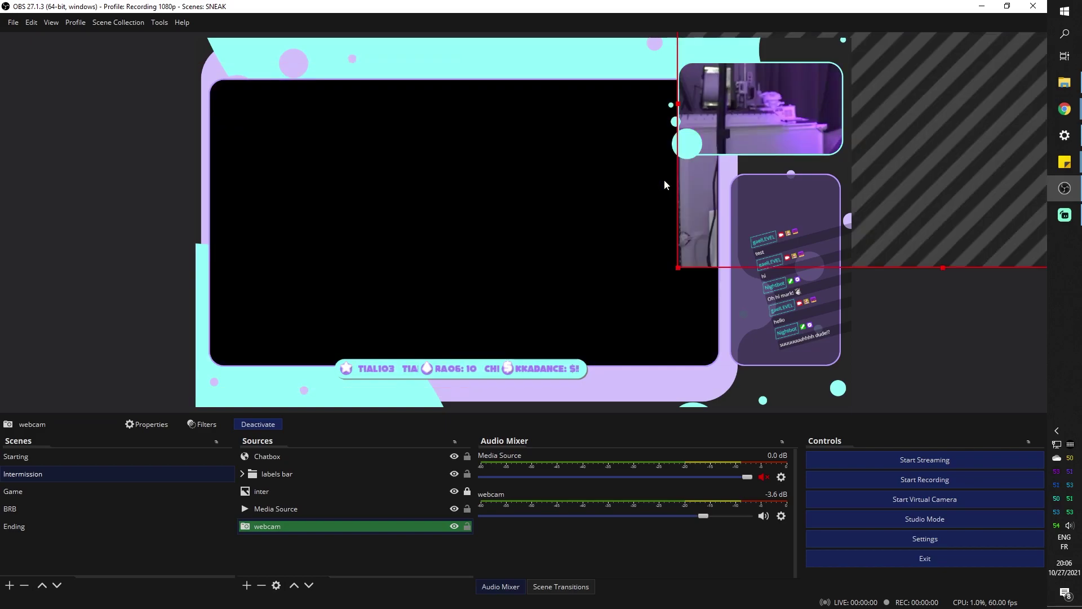
pyautogui.hotkey('ctrl', 'y')
pyautogui.click(336, 549)
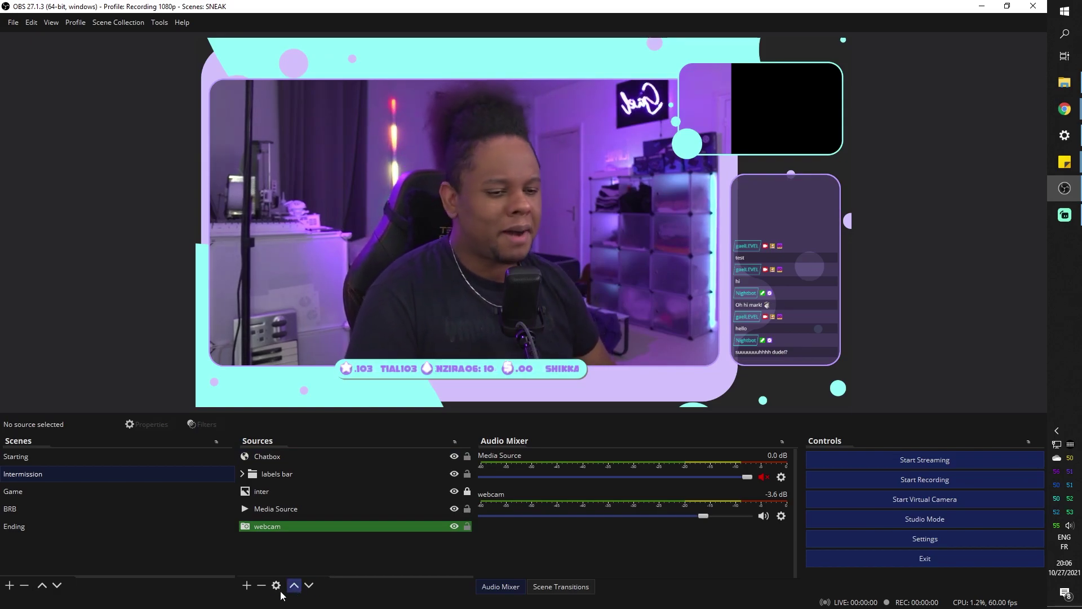
# - Add an image source named social to the Intermission scene, using the image file ex Youtube.png
pyautogui.click(243, 588)
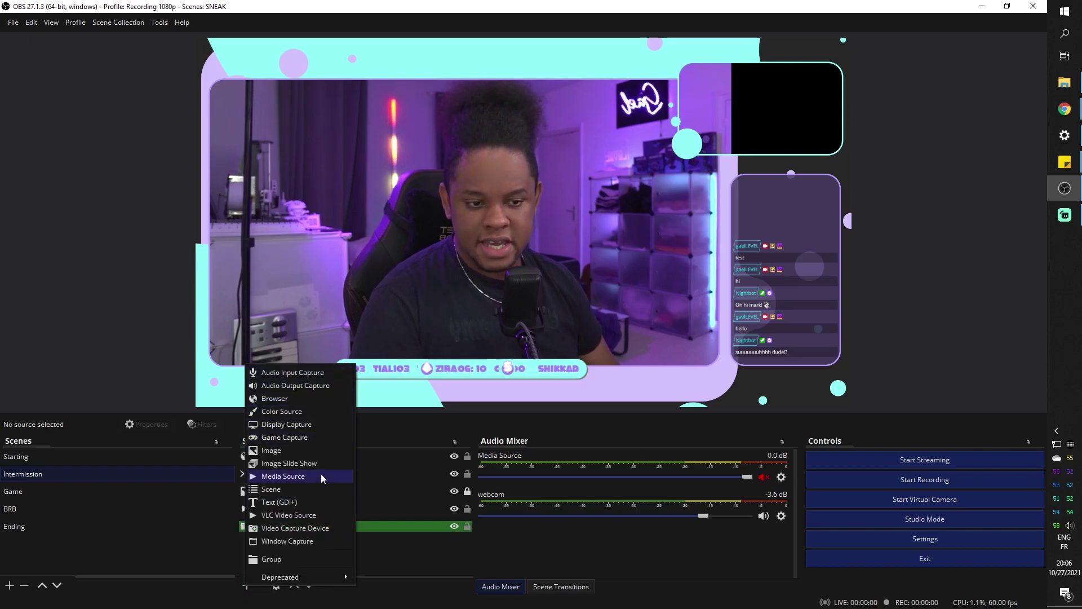
pyautogui.click(276, 450)
pyautogui.write('social')
pyautogui.click(534, 384)
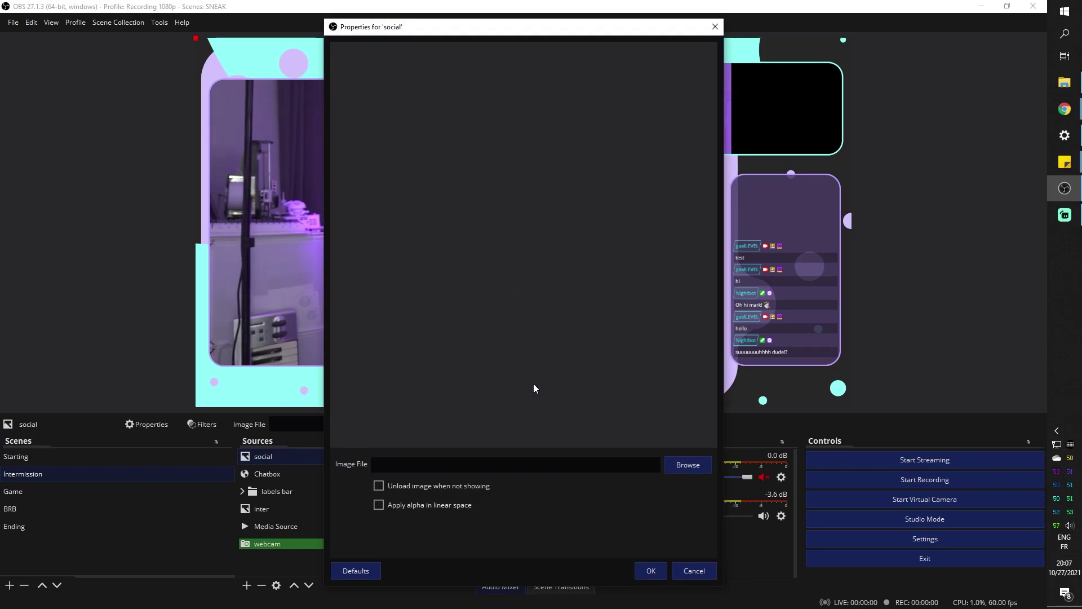
pyautogui.click(689, 465)
pyautogui.doubleClick(454, 208)
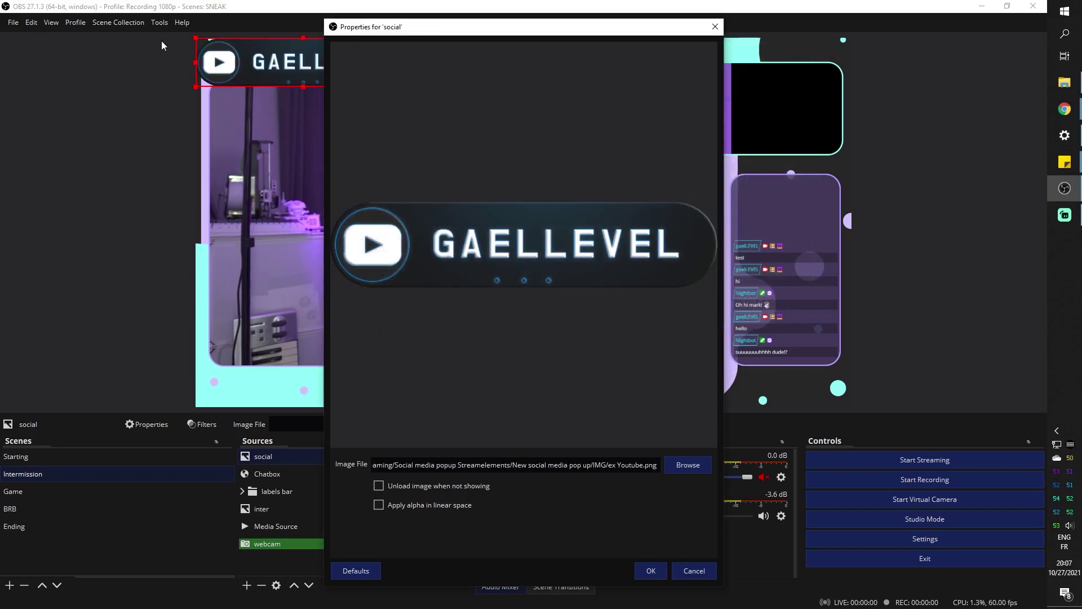
pyautogui.click(651, 570)
# - Move the social image to the lower-right edge of the webcam frame and shrink it to fit beside the labels bar
pyautogui.moveTo(312, 68); pyautogui.dragTo(629, 374)
pyautogui.moveTo(516, 372); pyautogui.dragTo(626, 386)
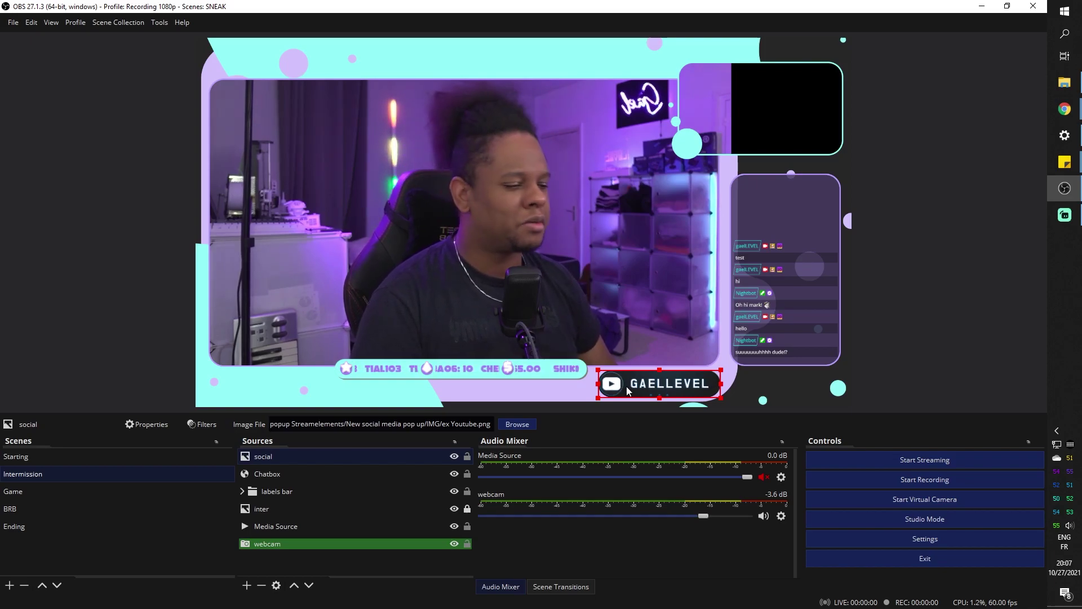
pyautogui.moveTo(627, 390); pyautogui.dragTo(603, 373)
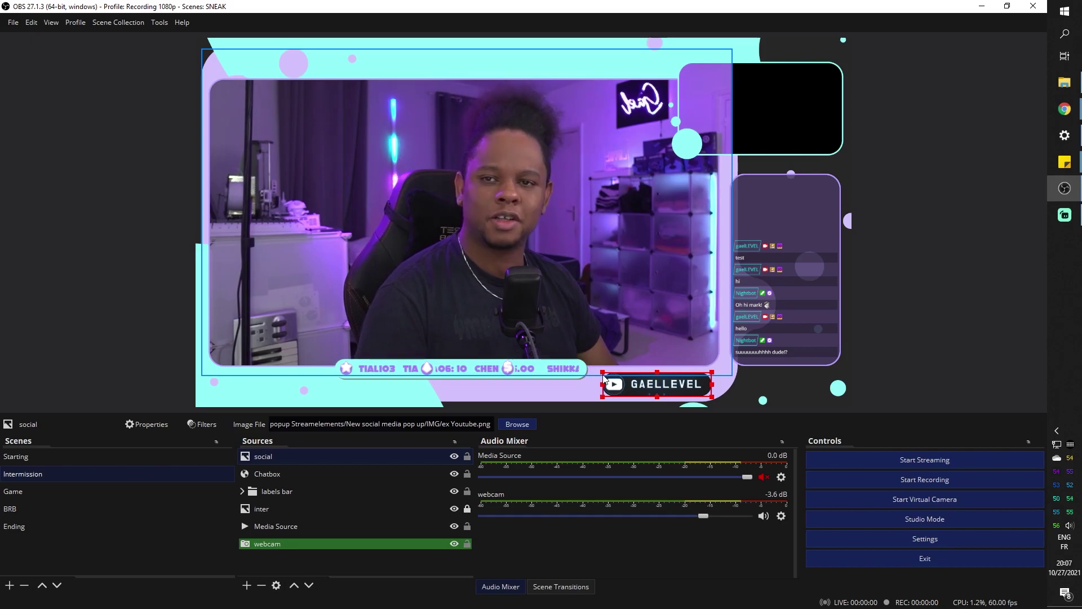
# - Add a Scroll filter to the social image with a horizontal speed of 73 and looping turned off
pyautogui.rightClick(644, 389)
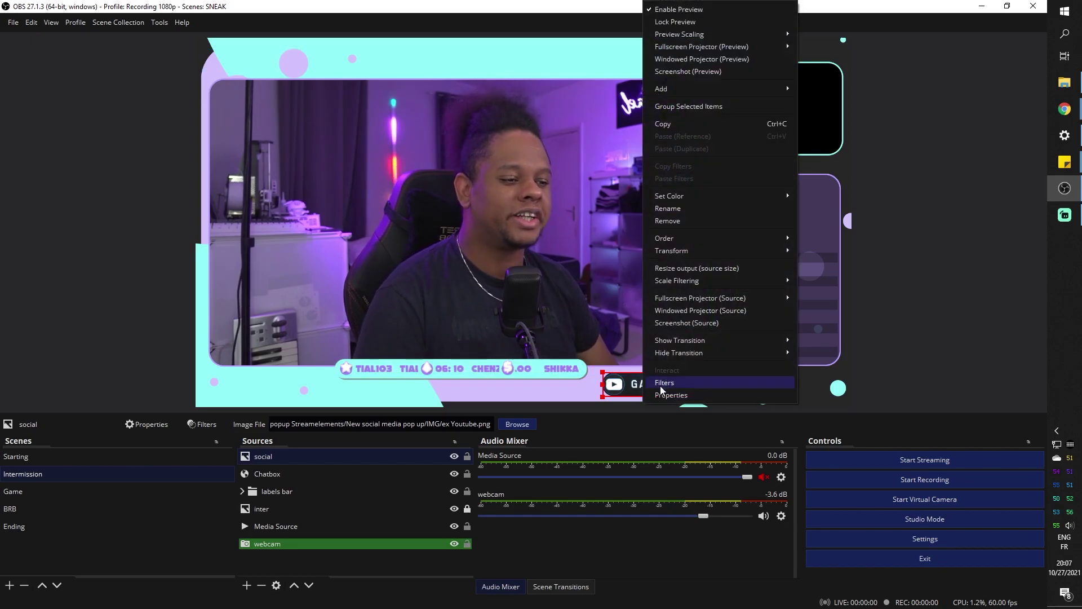
pyautogui.click(661, 386)
pyautogui.click(293, 504)
pyautogui.click(316, 480)
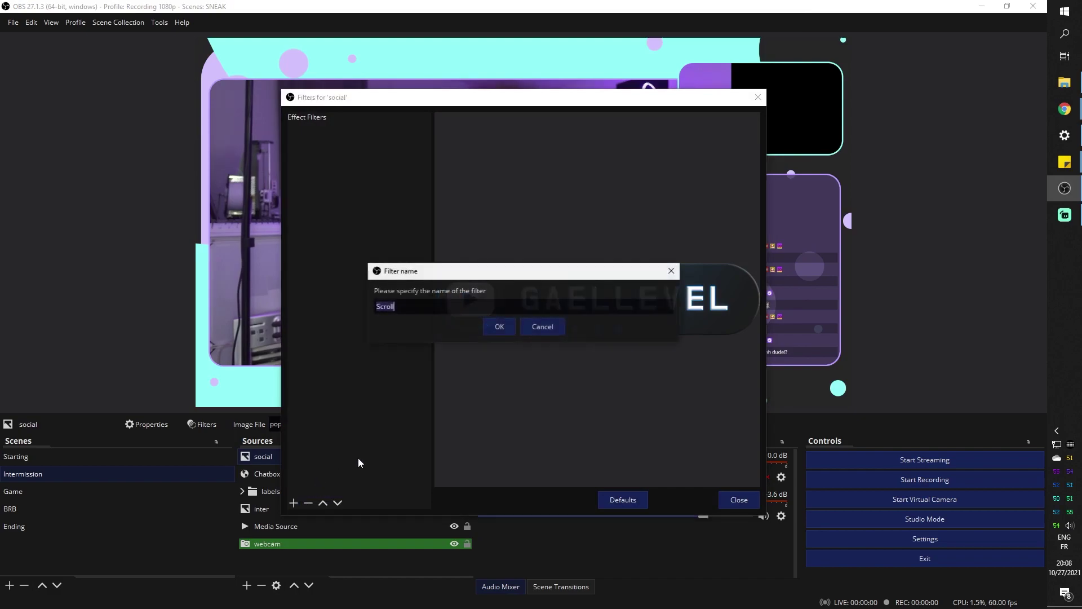
pyautogui.click(499, 327)
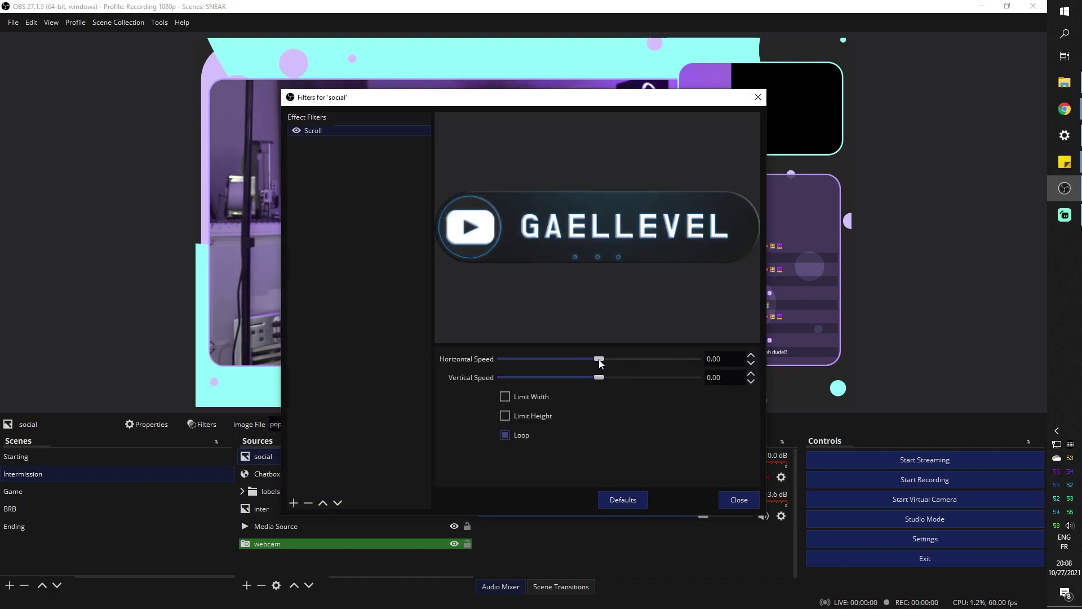
pyautogui.moveTo(600, 363); pyautogui.dragTo(606, 362)
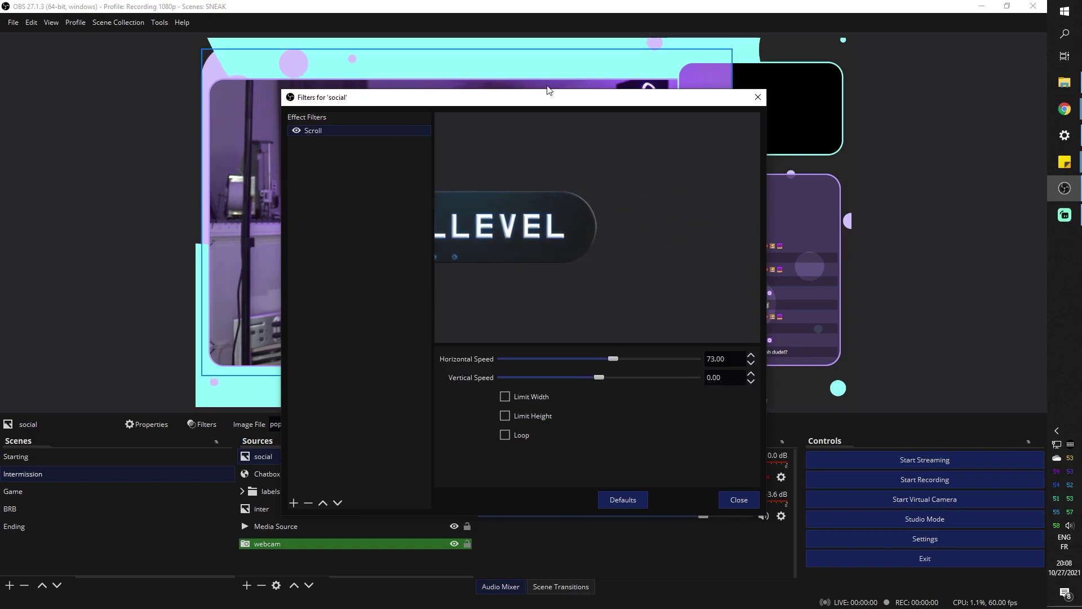
# - Close the social filters and replay the scroll by switching to the Starting scene and back to Intermission
pyautogui.moveTo(403, 103); pyautogui.dragTo(643, 87)
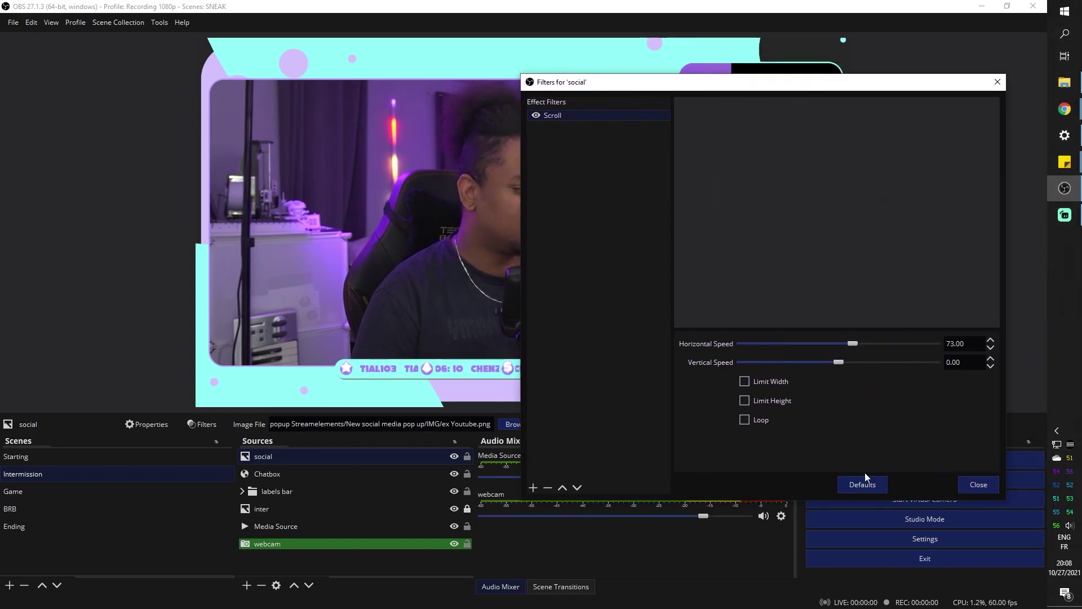
pyautogui.click(973, 486)
pyautogui.click(36, 461)
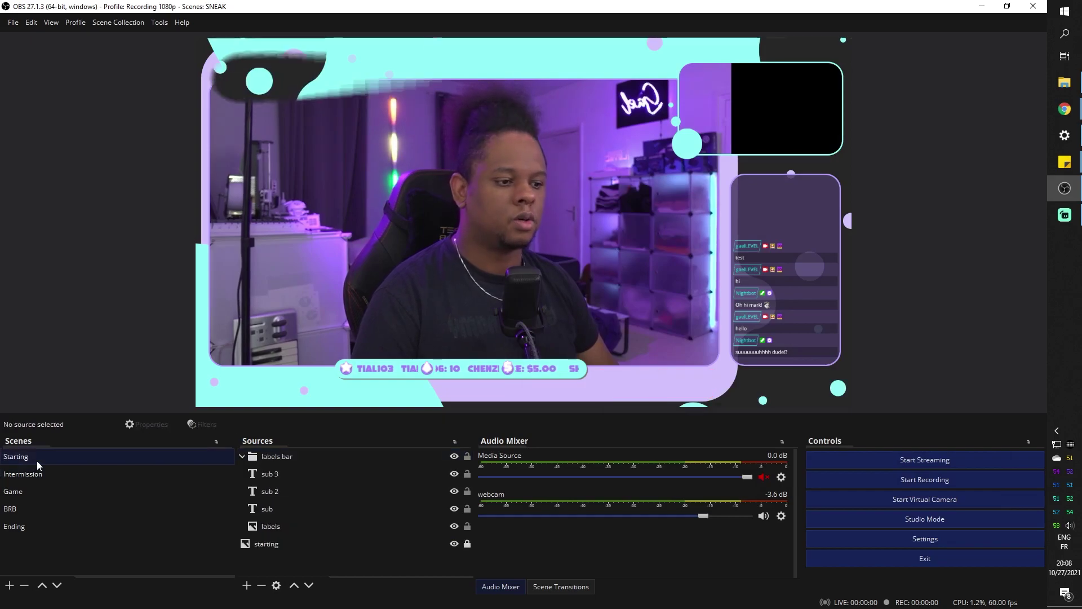
pyautogui.click(35, 474)
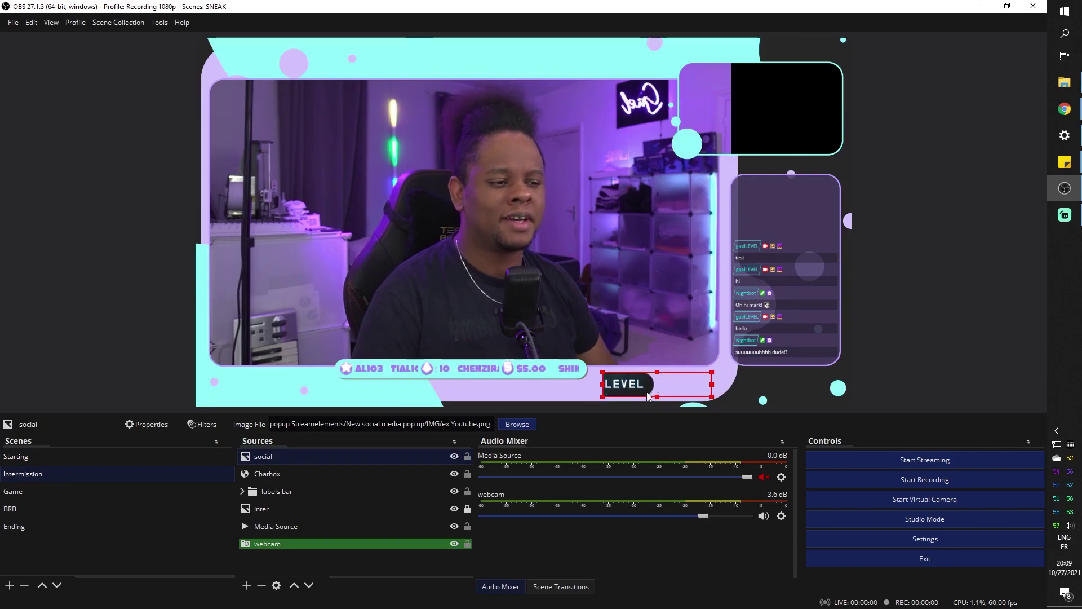
# - Turn on Loop for the social image's Scroll filter and close its filters
pyautogui.rightClick(289, 460)
pyautogui.click(311, 438)
pyautogui.click(505, 435)
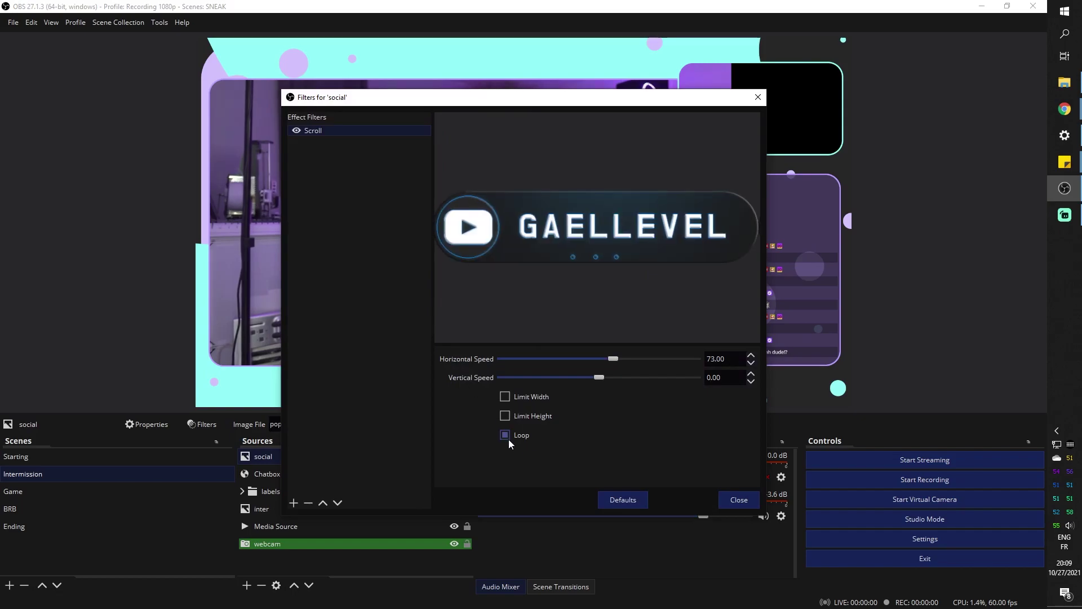
pyautogui.click(727, 499)
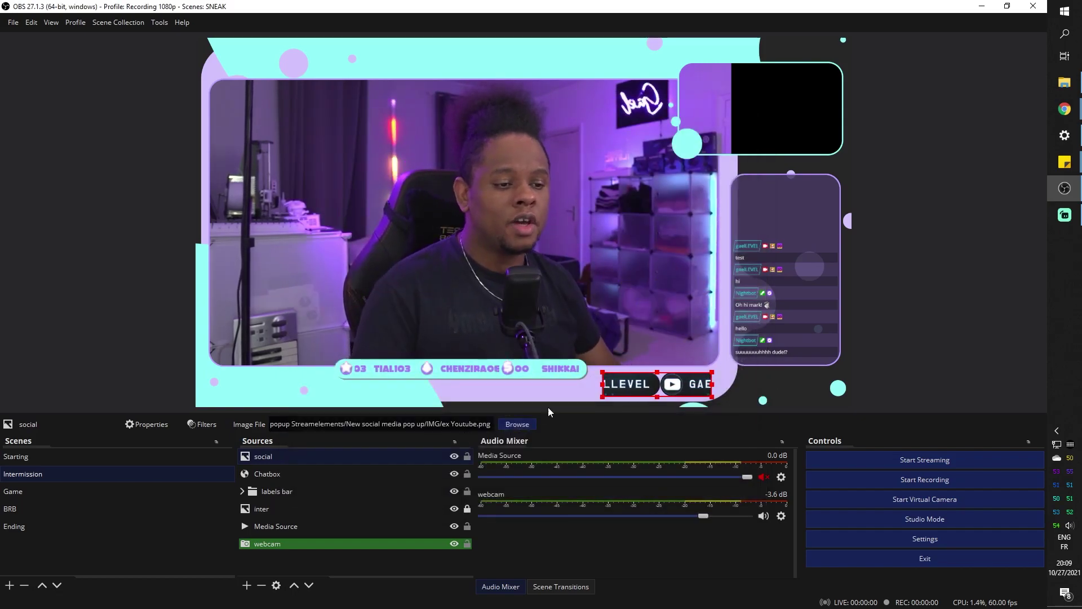
# - Expand the labels bar group in the Intermission scene and select its sub text source
pyautogui.click(485, 367)
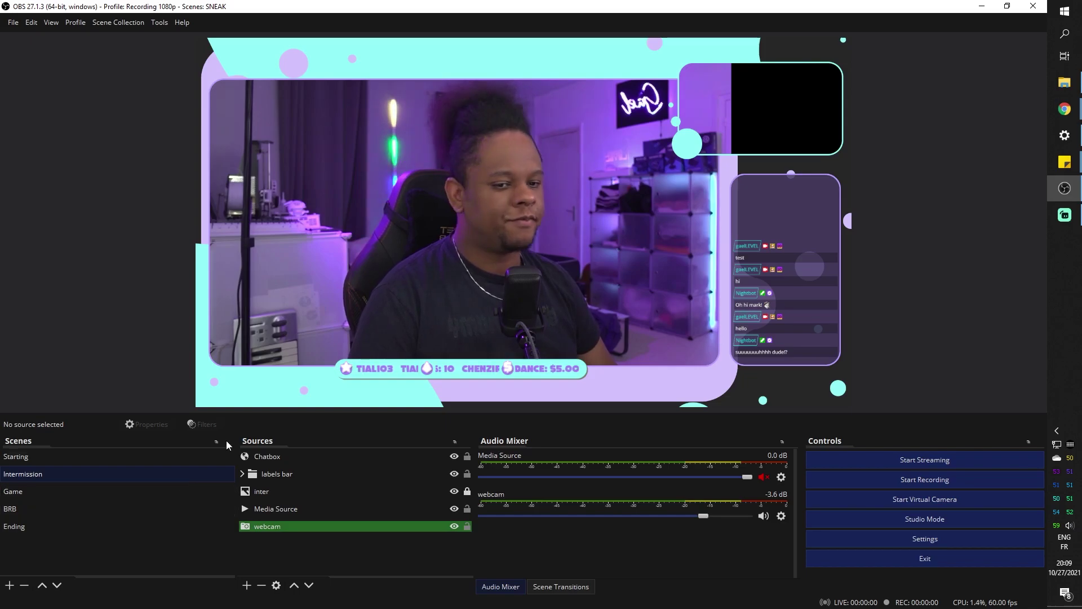
pyautogui.click(368, 374)
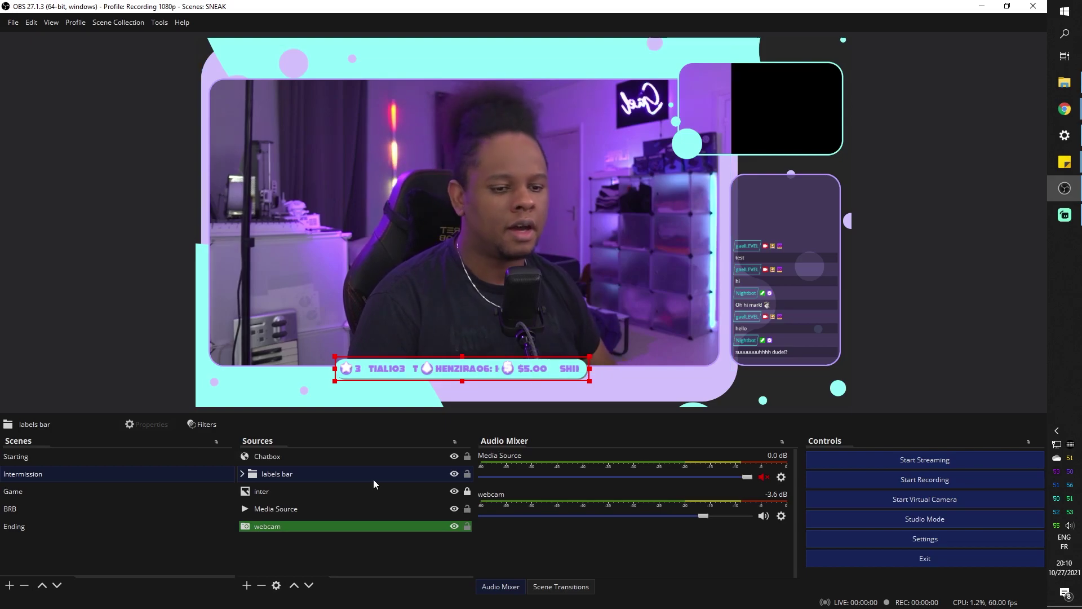
pyautogui.click(242, 474)
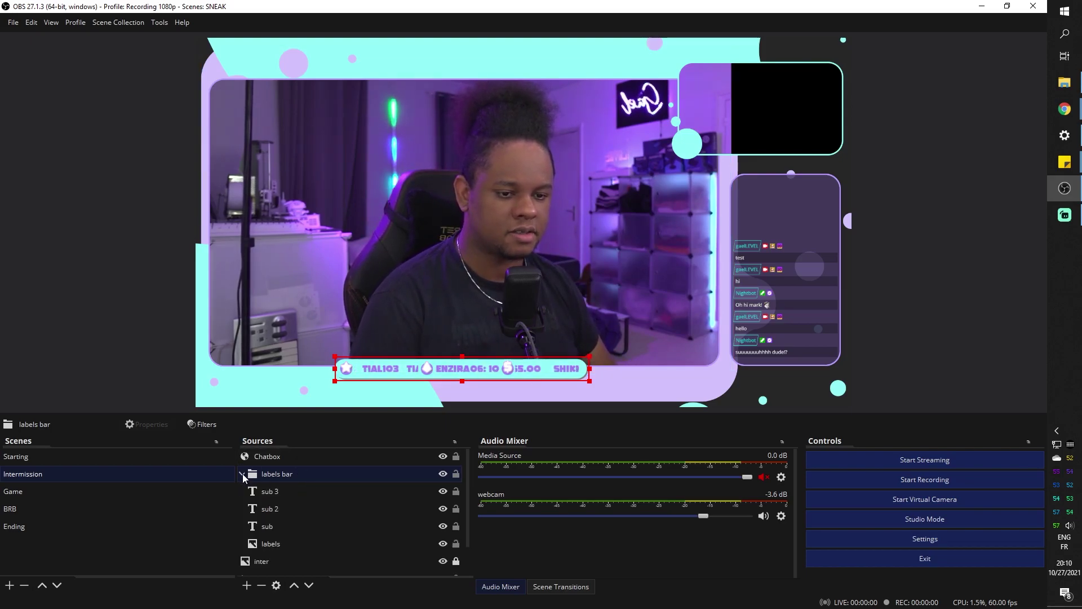
pyautogui.click(268, 490)
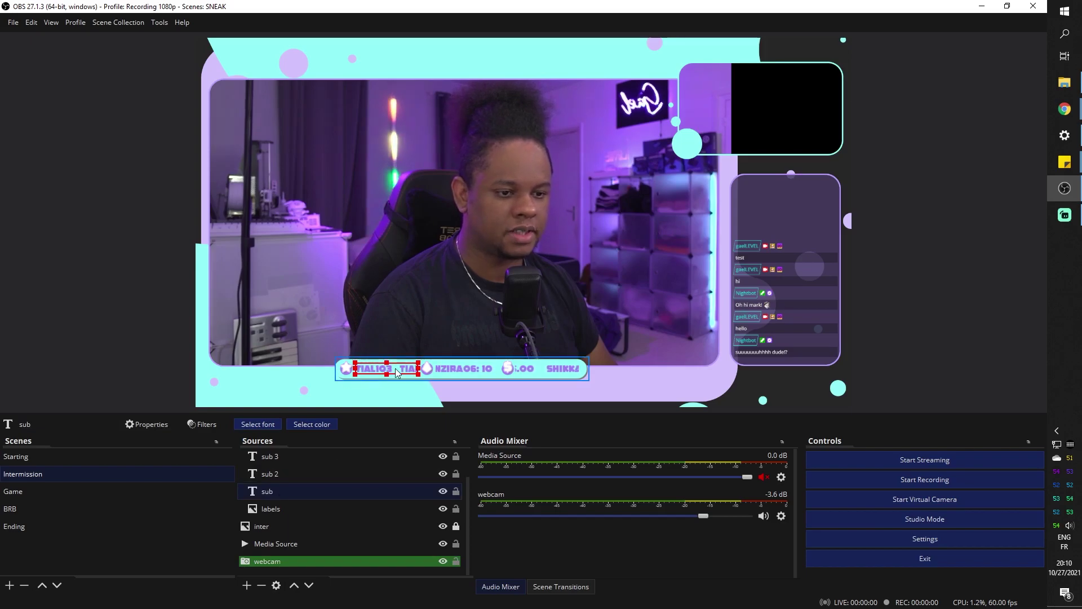
# - Open the properties of the sub text source and enable custom text extents
pyautogui.doubleClick(265, 493)
pyautogui.moveTo(463, 31); pyautogui.dragTo(634, 26)
pyautogui.scroll(-3, 517, 414)
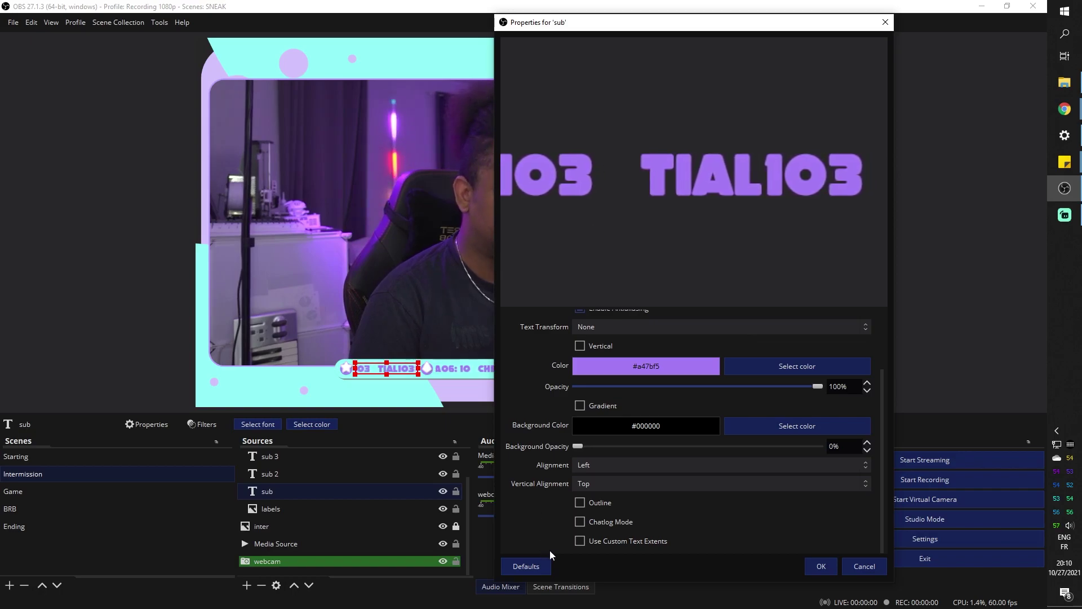
pyautogui.click(581, 541)
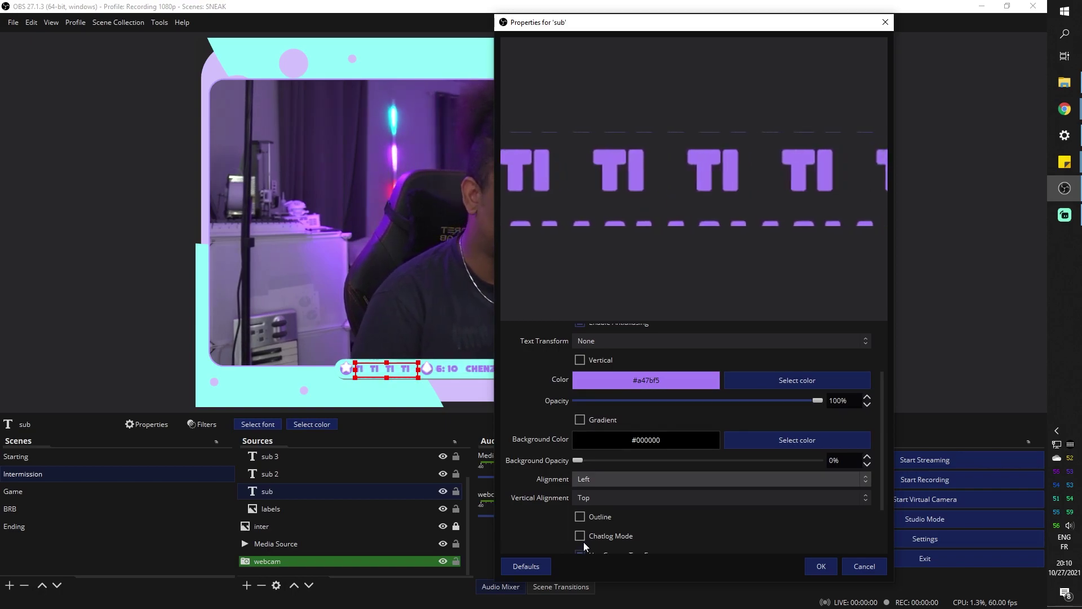
pyautogui.scroll(-2, 536, 499)
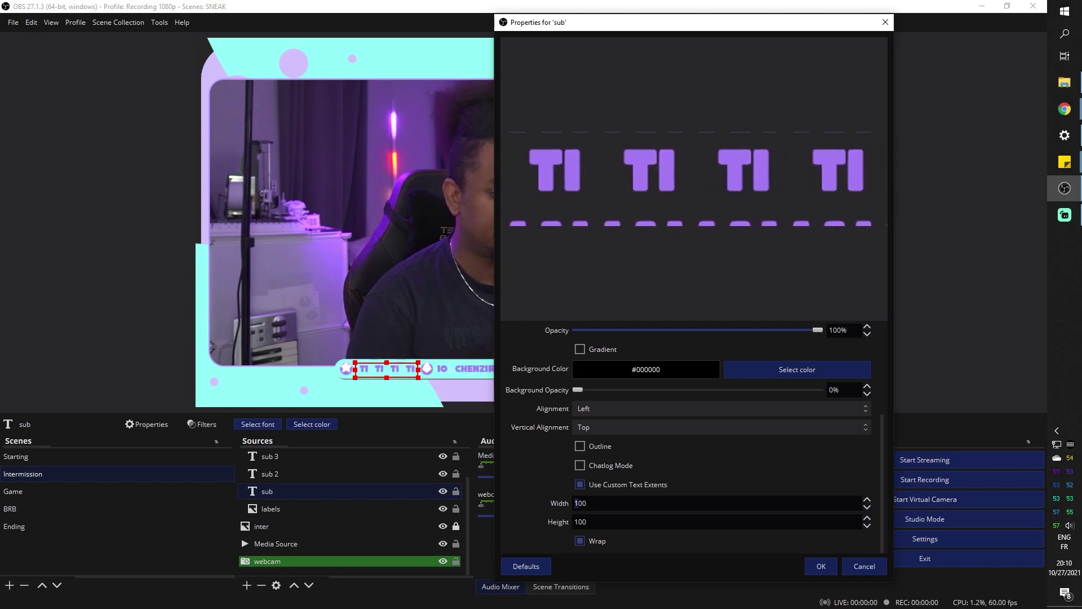
# - Try custom text widths of 300 and 400 for the sub text source
pyautogui.press('Delete')
pyautogui.write('3')
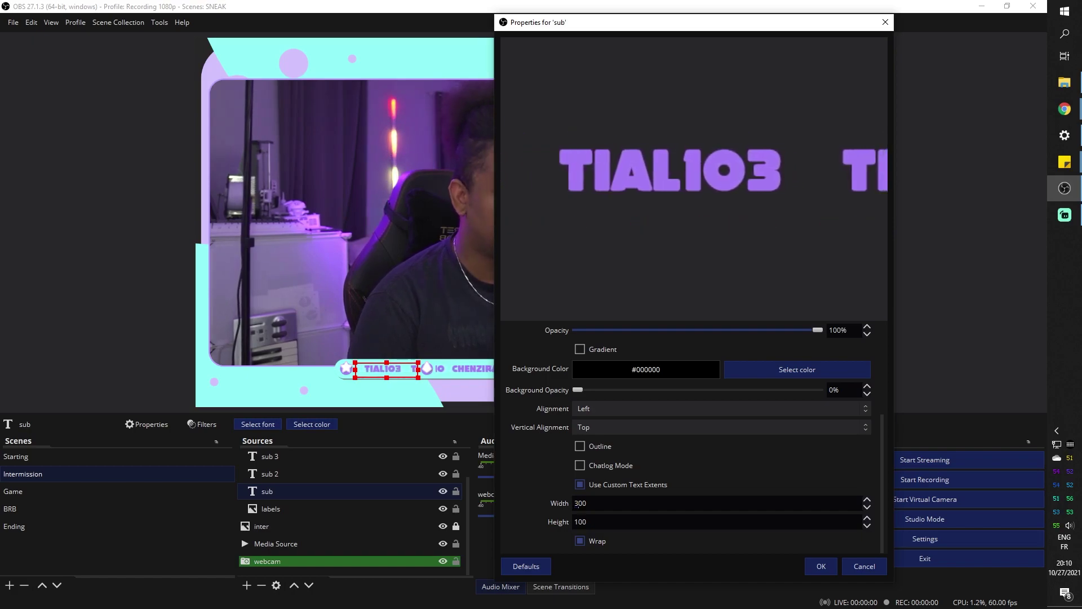
pyautogui.press('BackSpace')
pyautogui.write('4')
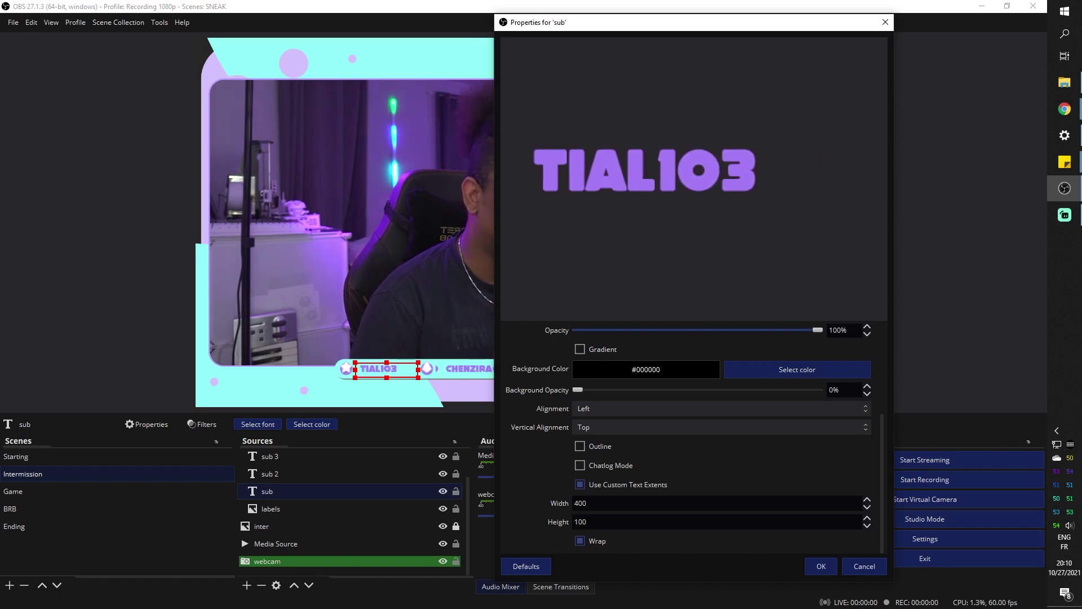
# - Set the sub text's custom width to 350, apply the properties and deselect the source in the preview
pyautogui.press('BackSpace')
pyautogui.write('350')
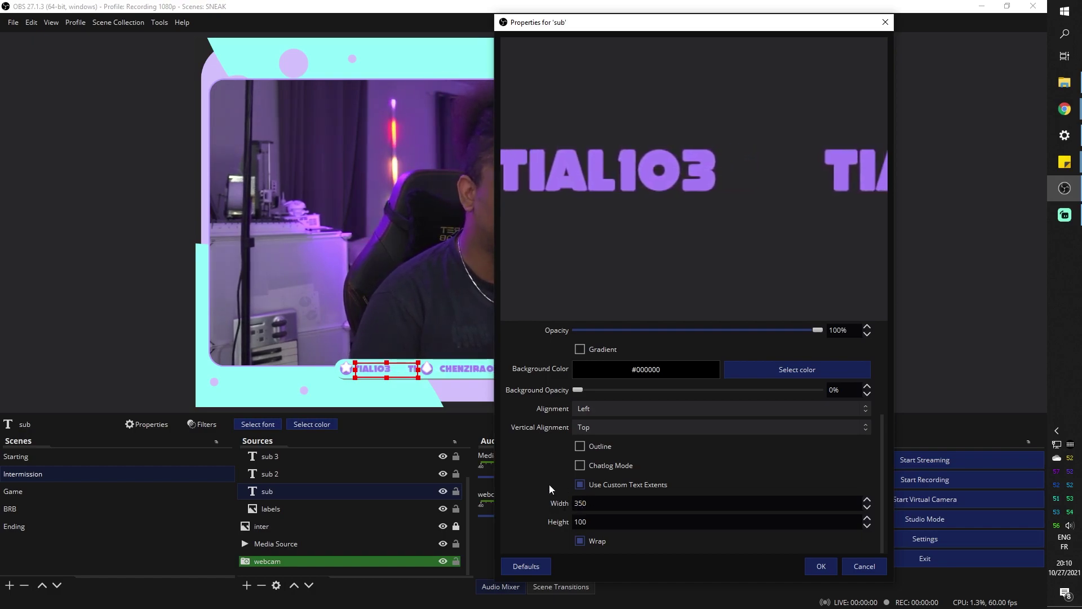
pyautogui.click(821, 566)
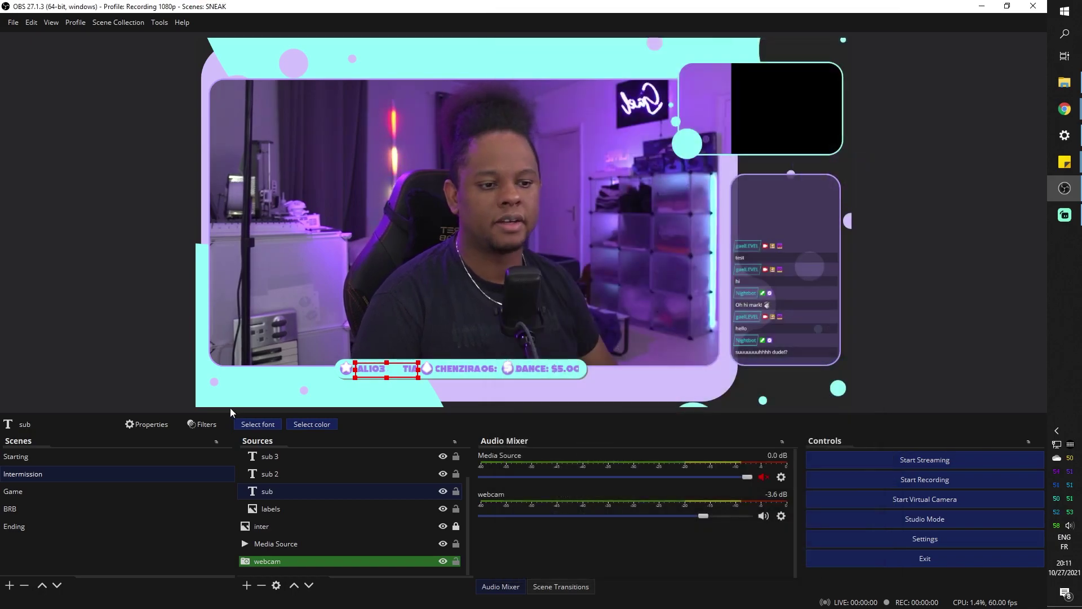
pyautogui.click(386, 367)
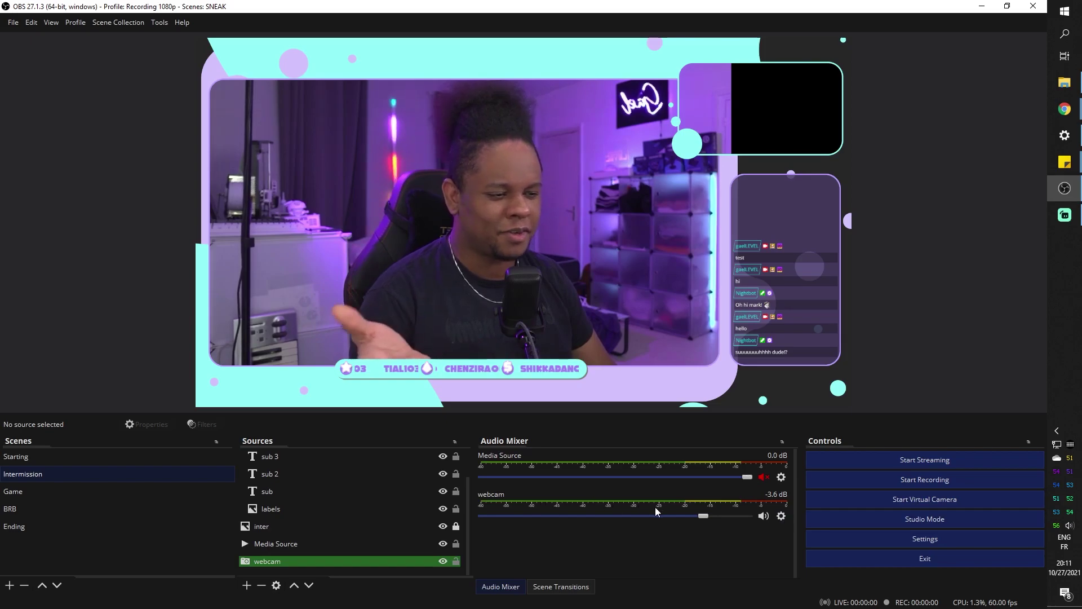
# - Open the advanced audio properties and set the Chatbox source's audio monitoring to Monitor Only (mute output)
pyautogui.click(783, 516)
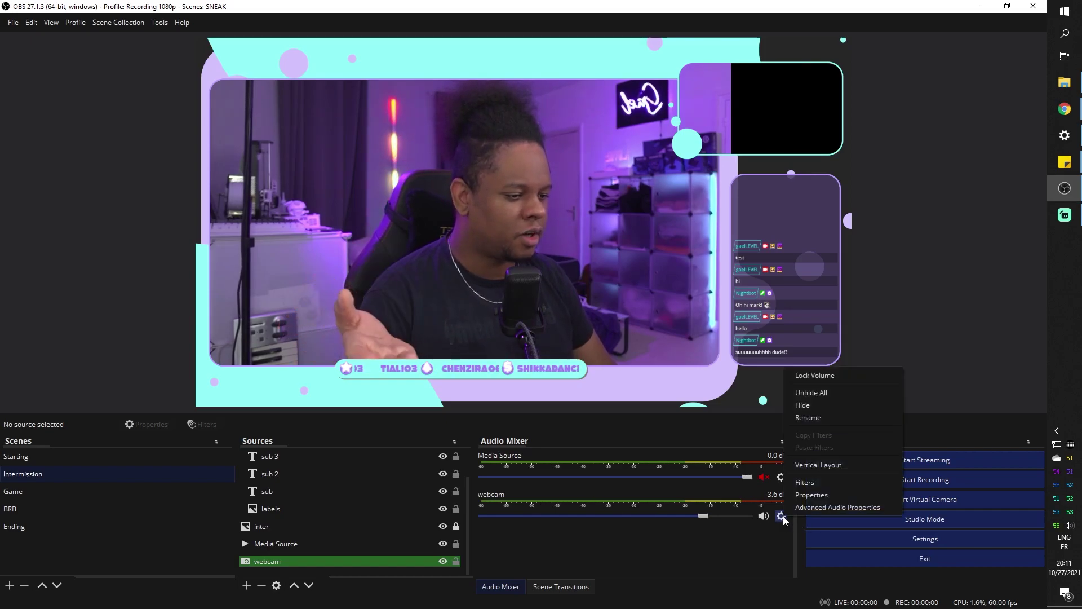
pyautogui.click(799, 510)
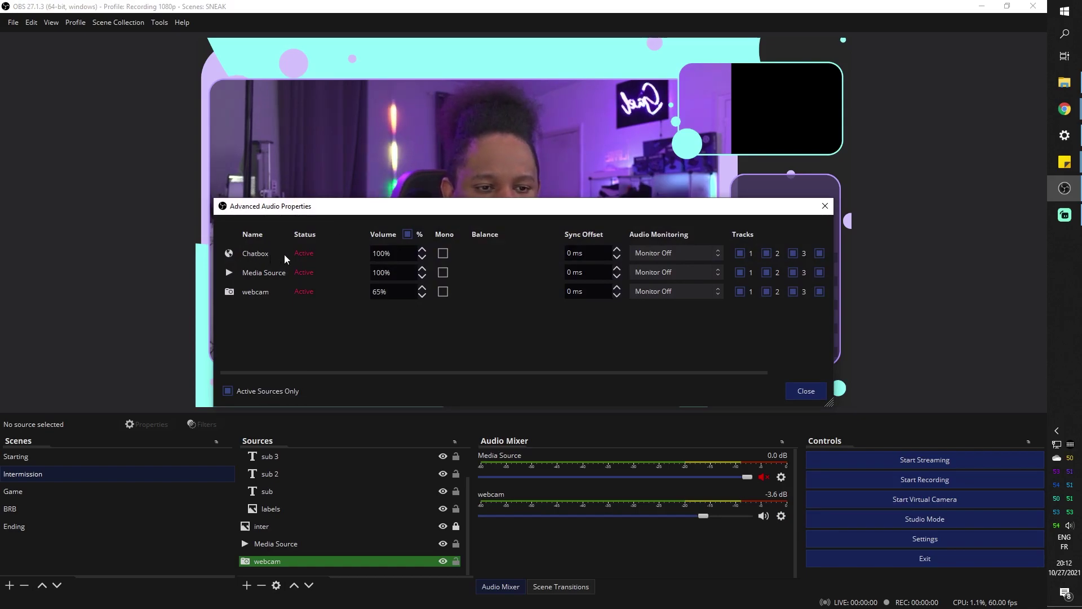
pyautogui.click(717, 254)
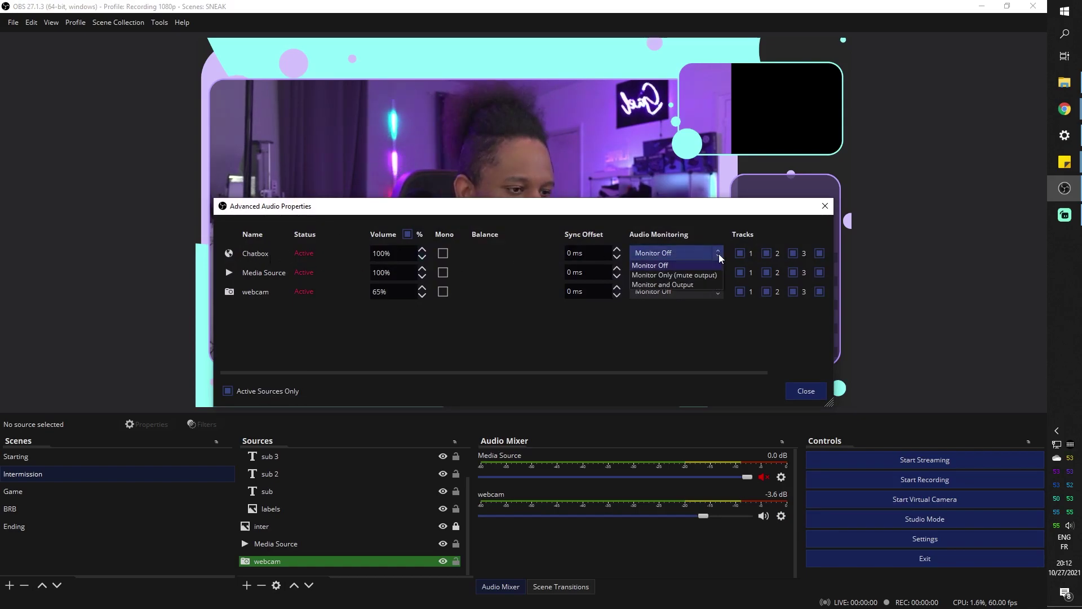
pyautogui.click(689, 275)
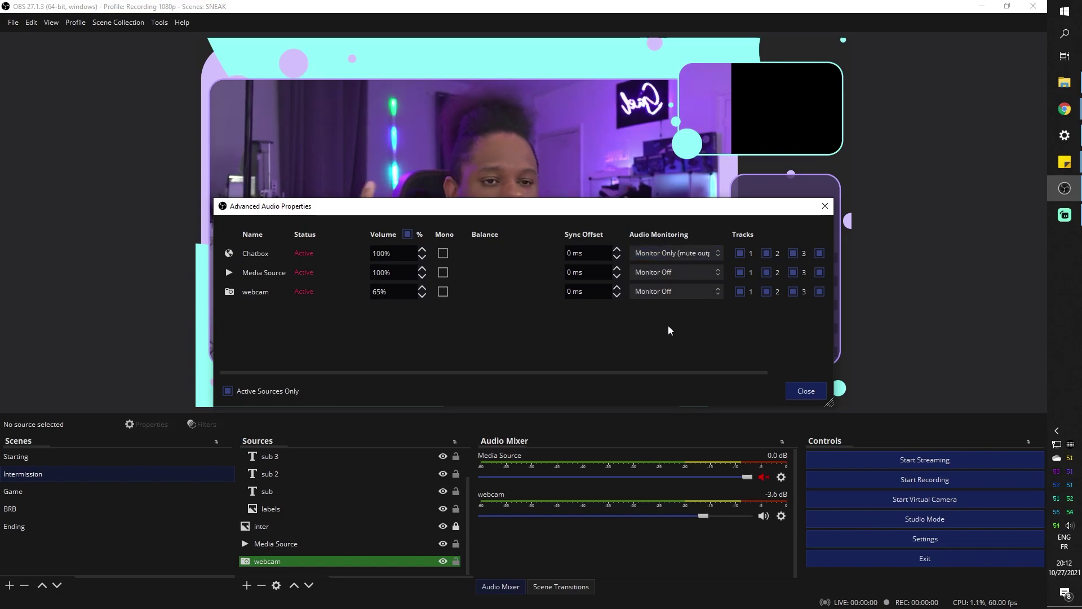
# - Set the Chatbox source's audio monitoring back to Monitor Off and close the advanced audio properties
pyautogui.click(709, 252)
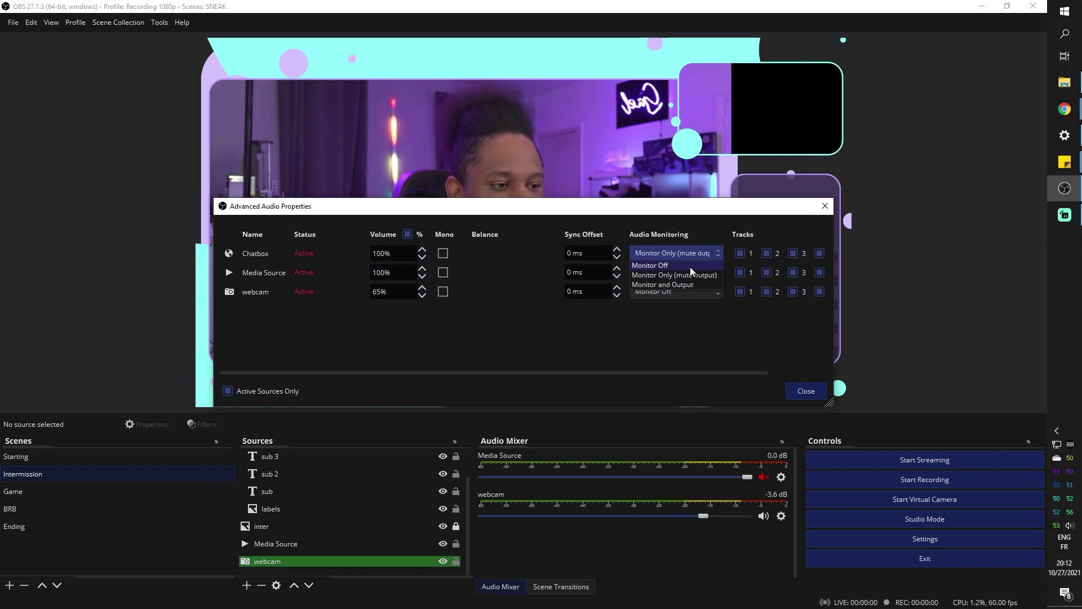
pyautogui.click(690, 266)
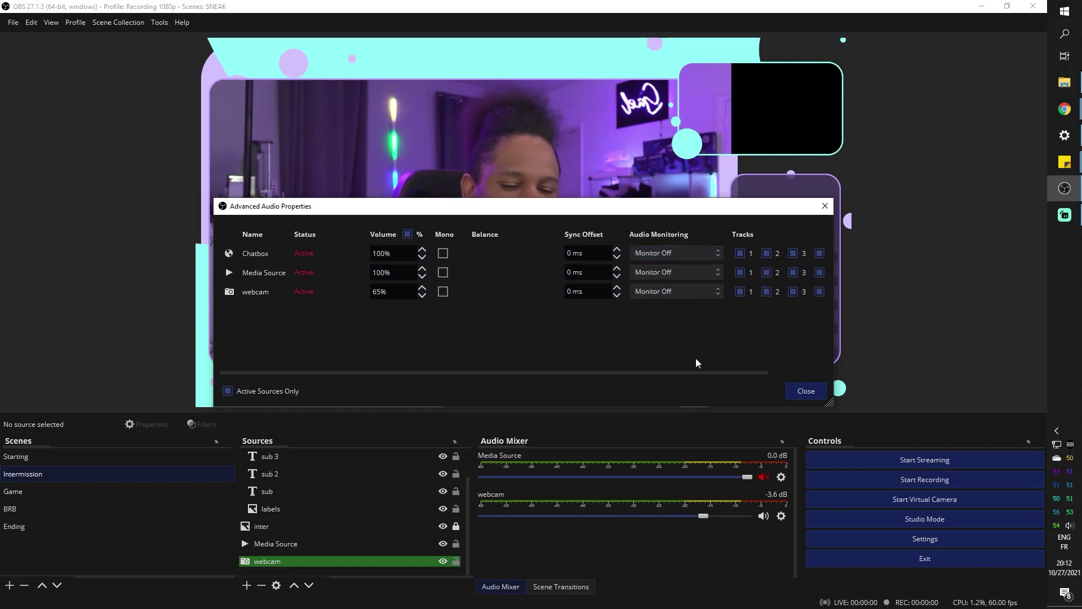
pyautogui.press('Escape')
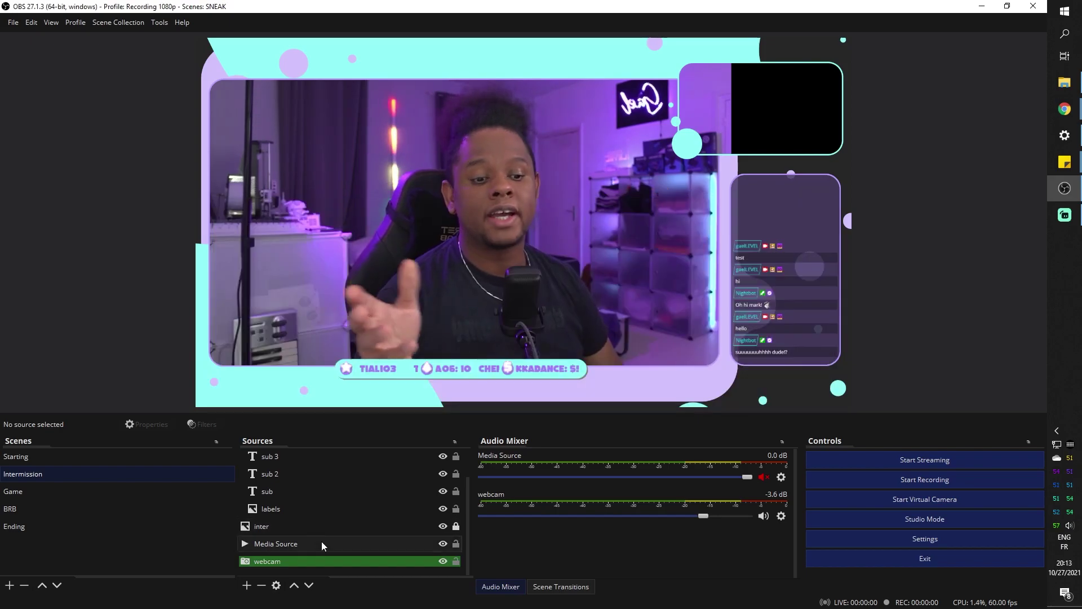
# - Collapse the labels bar group and mark the Media Source entry with the preset teal colour
pyautogui.scroll(2, 301, 524)
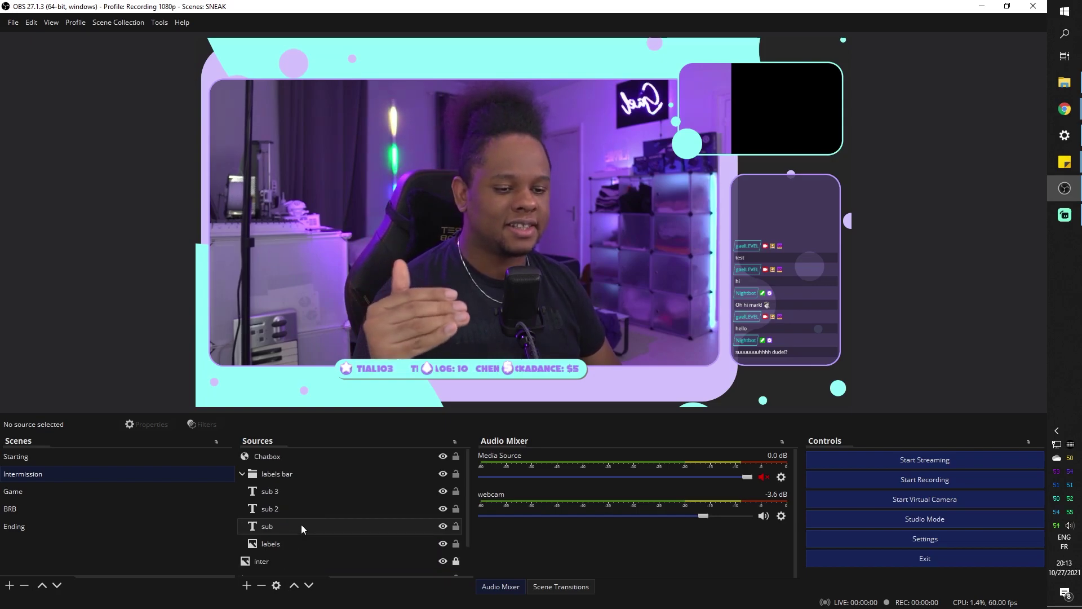
pyautogui.click(245, 475)
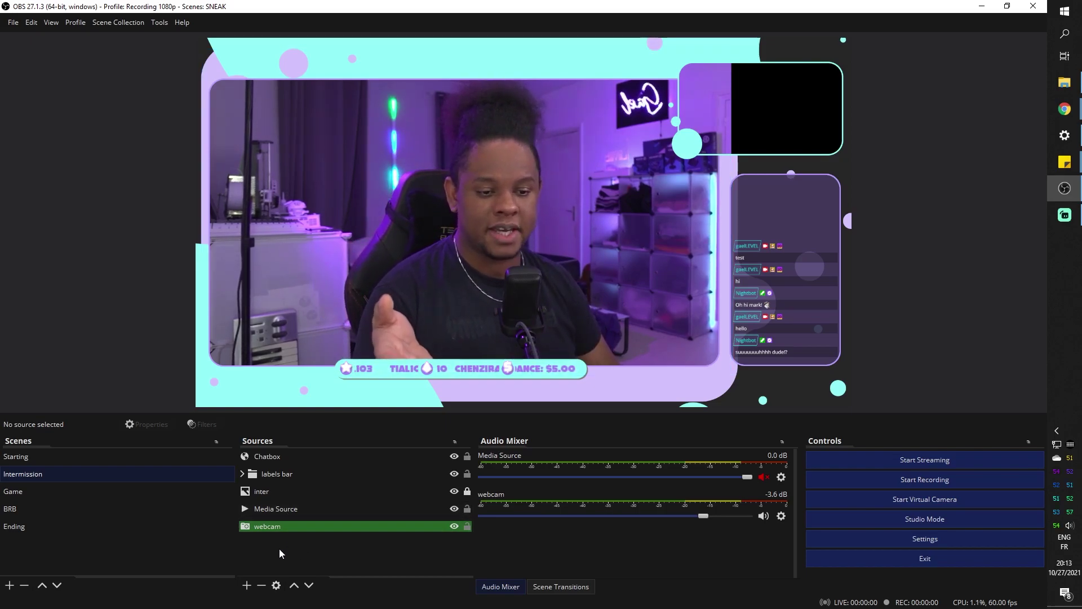
pyautogui.click(289, 508)
pyautogui.rightClick(288, 506)
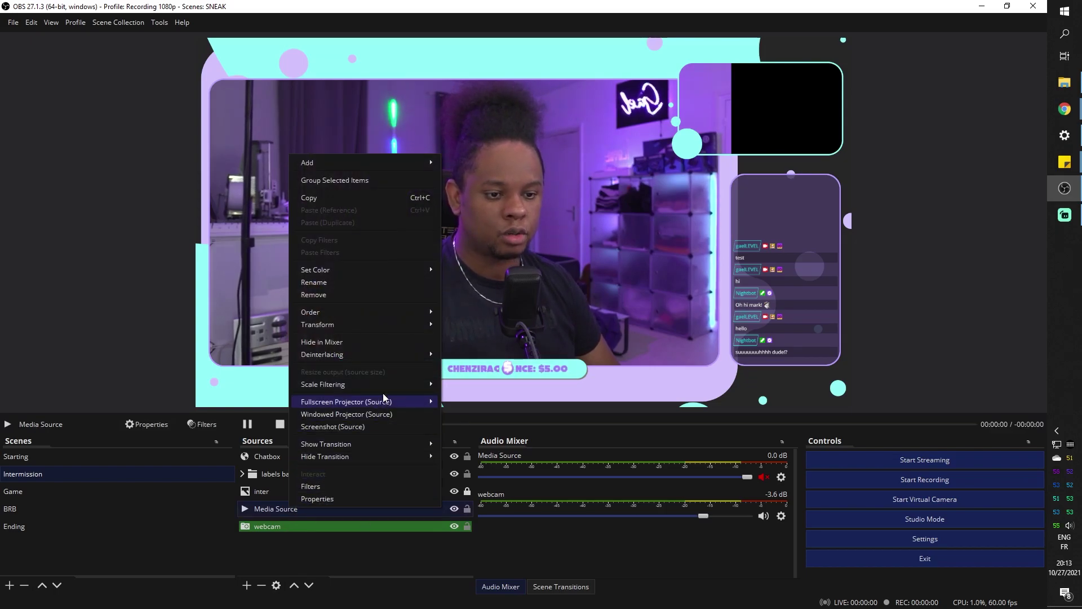
pyautogui.moveTo(380, 270)
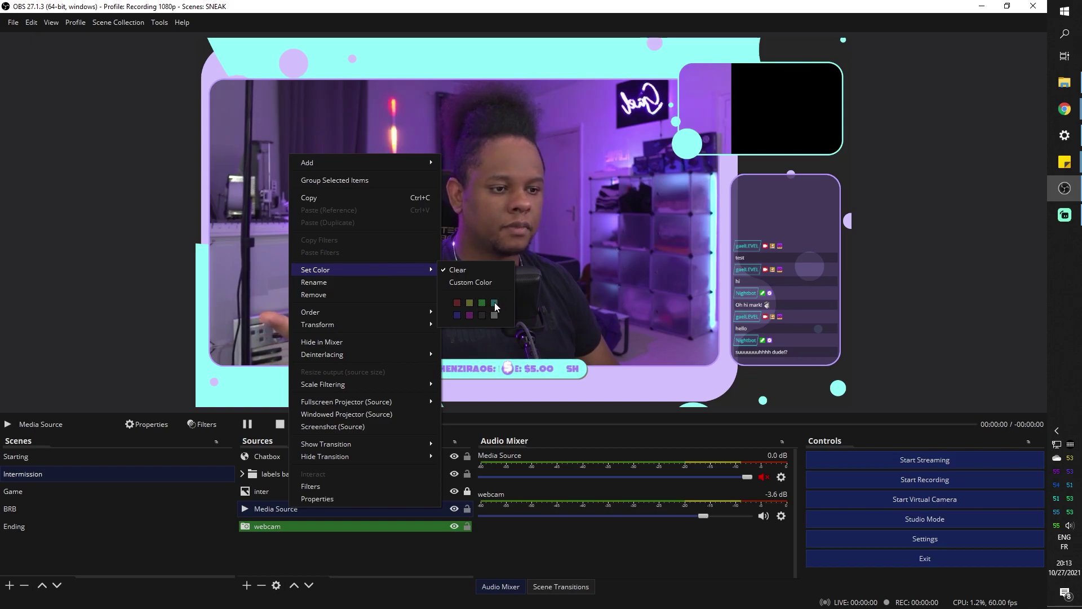
pyautogui.click(418, 526)
# - Mark the inter source entry with a custom purple colour and confirm the colour choice
pyautogui.rightClick(297, 169)
pyautogui.moveTo(322, 284)
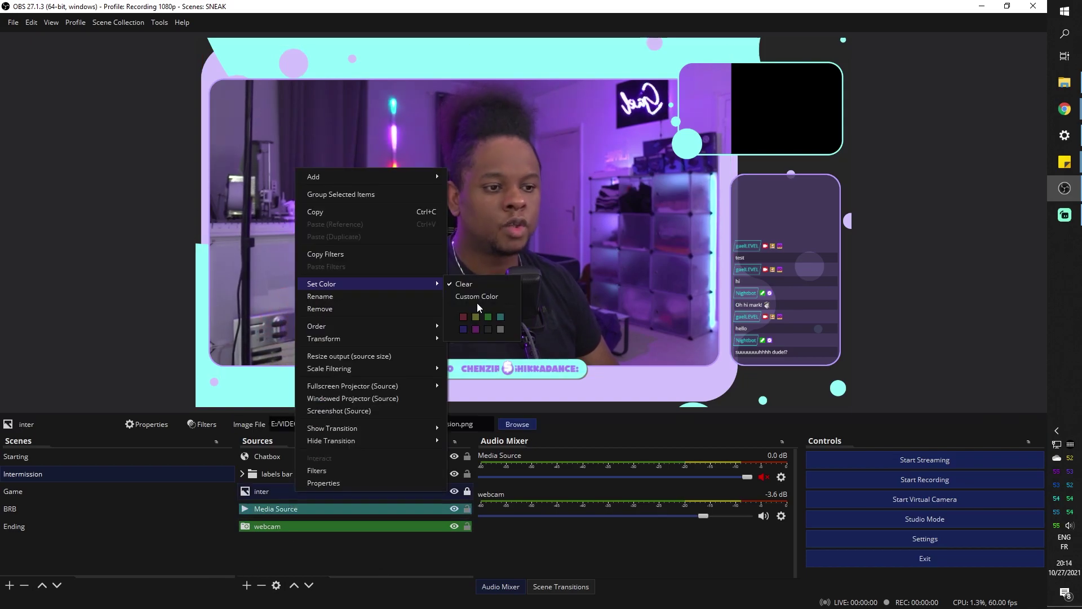
pyautogui.click(479, 299)
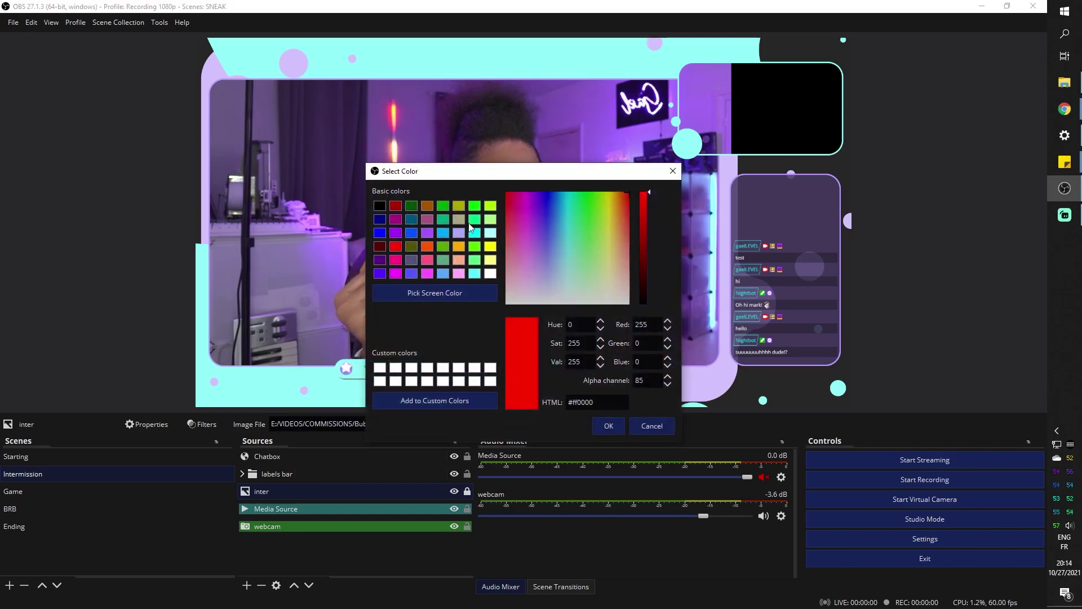
pyautogui.moveTo(641, 225); pyautogui.dragTo(649, 181)
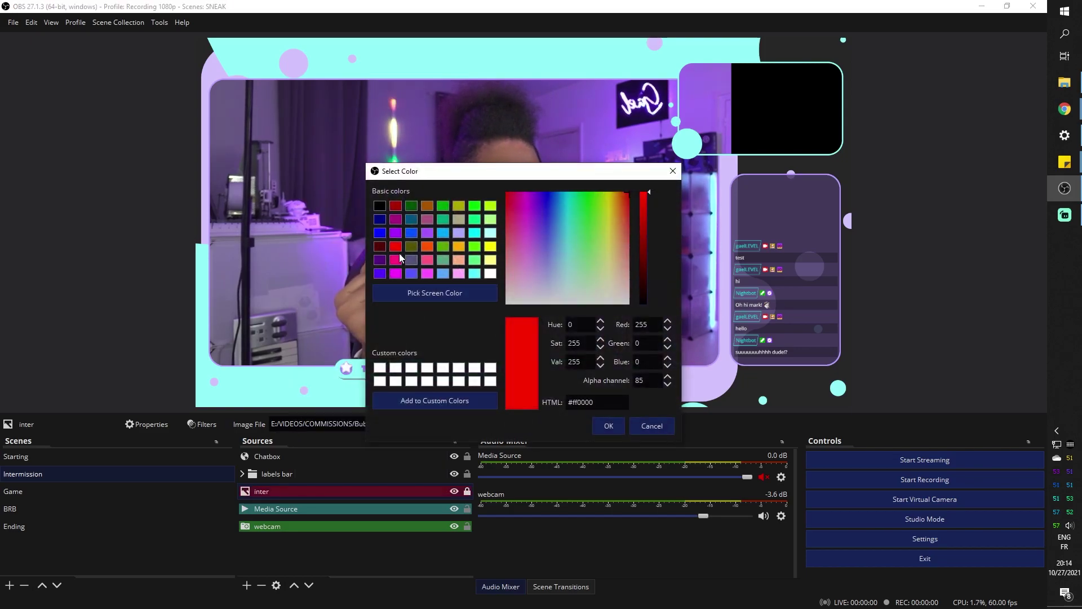
pyautogui.click(380, 271)
pyautogui.click(604, 427)
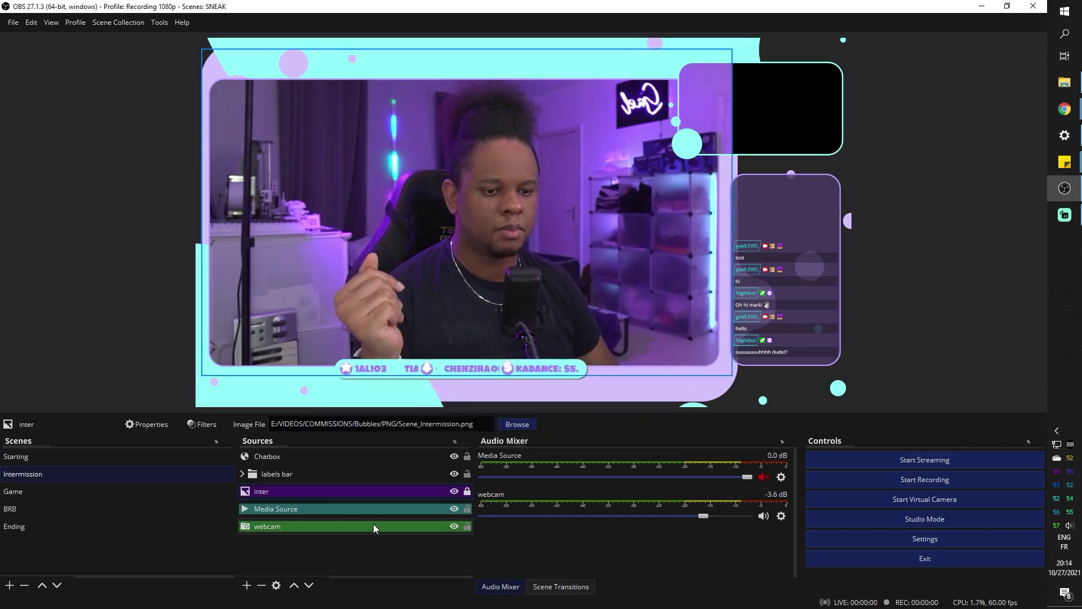
# - Select the labels bar group and switch the scene list to Grid Mode
pyautogui.click(320, 474)
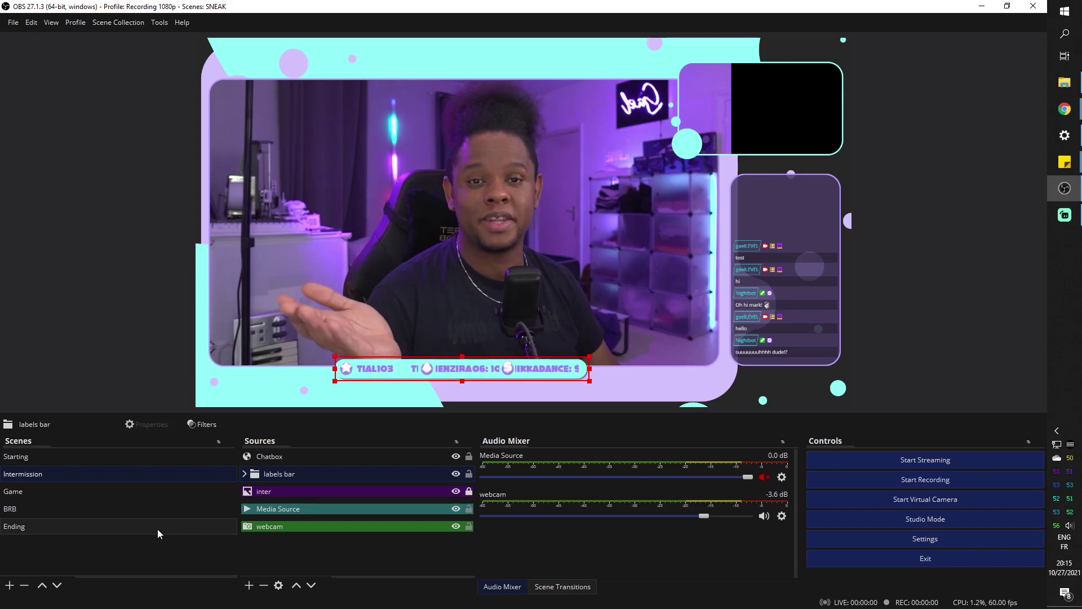
pyautogui.rightClick(106, 543)
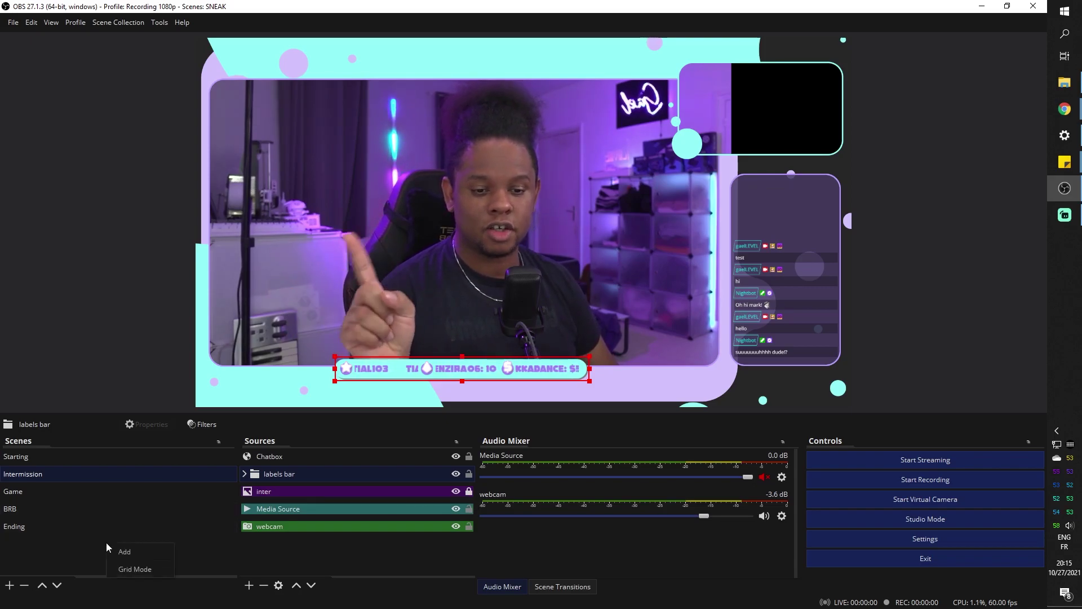
pyautogui.click(133, 569)
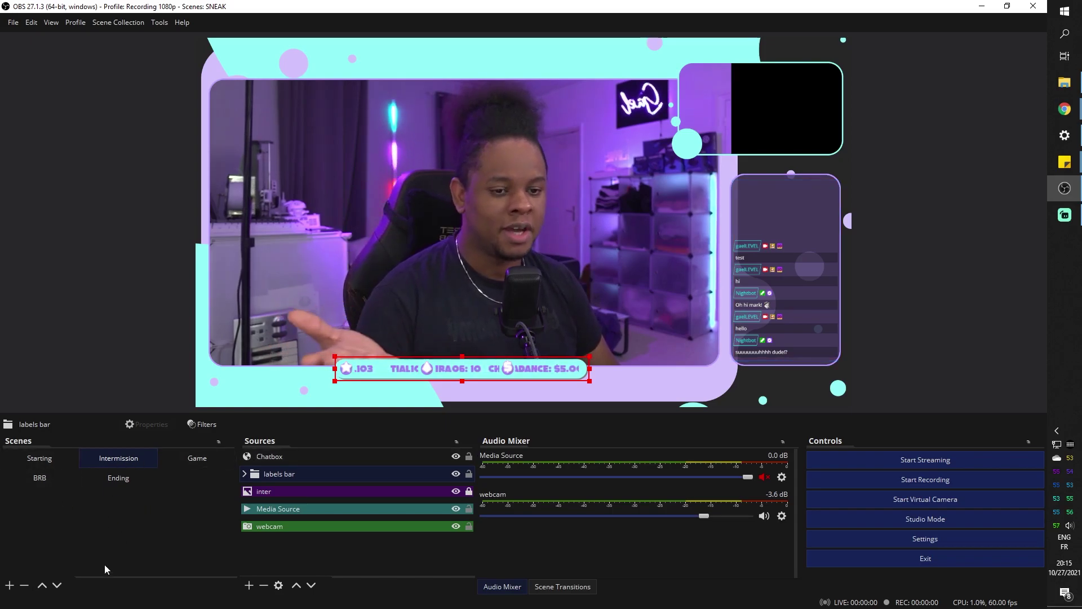
# - Try cropping the webcam source from its top and left edges in the preview, and undo the crops
pyautogui.click(202, 218)
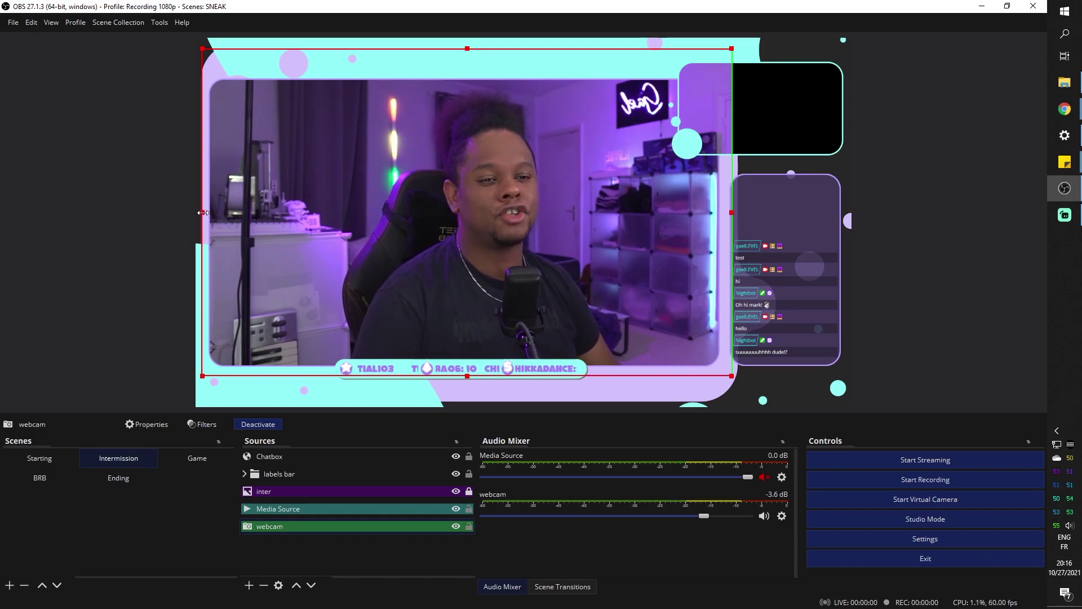
pyautogui.moveTo(203, 213)
pyautogui.mouseDown()
pyautogui.moveTo(222, 216)
pyautogui.moveTo(205, 217)
pyautogui.mouseUp()
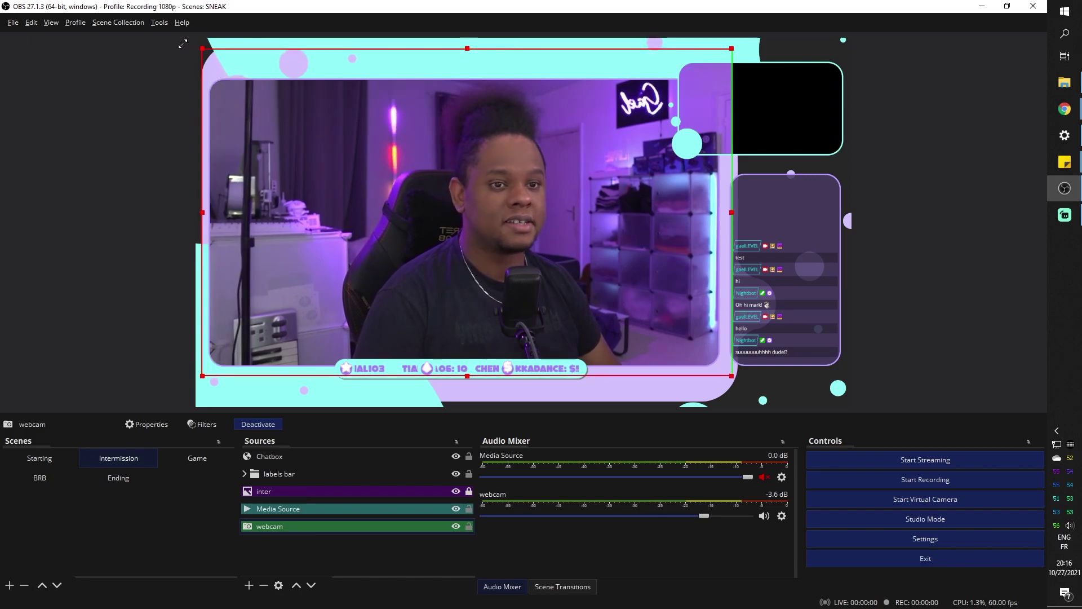
pyautogui.moveTo(467, 50); pyautogui.dragTo(464, 159)
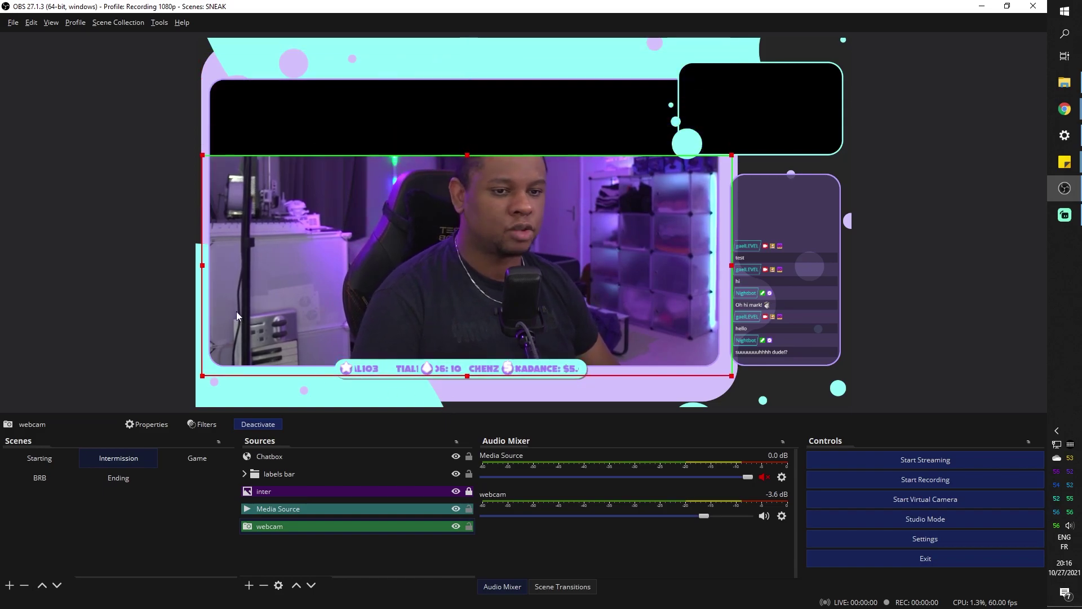
pyautogui.moveTo(200, 265); pyautogui.dragTo(335, 265)
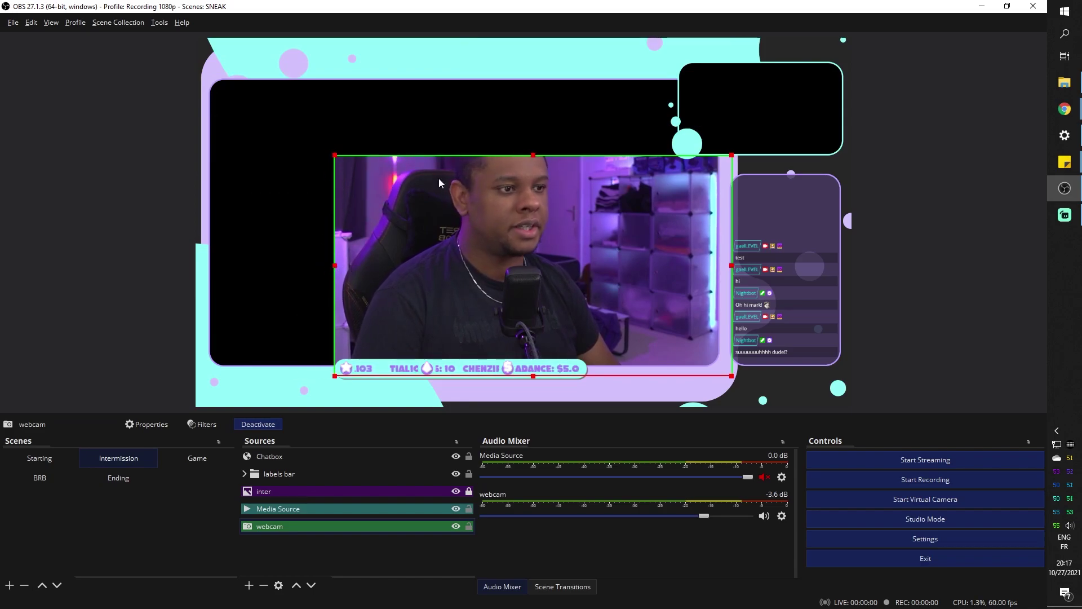
pyautogui.moveTo(335, 265); pyautogui.dragTo(128, 254)
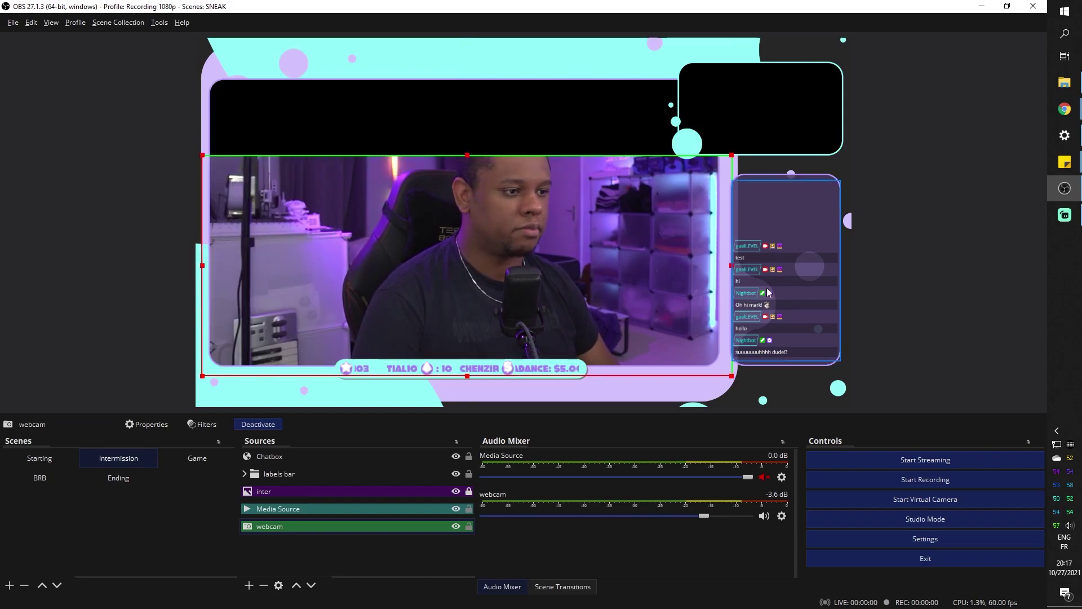
pyautogui.hotkey('ctrl', 'z')
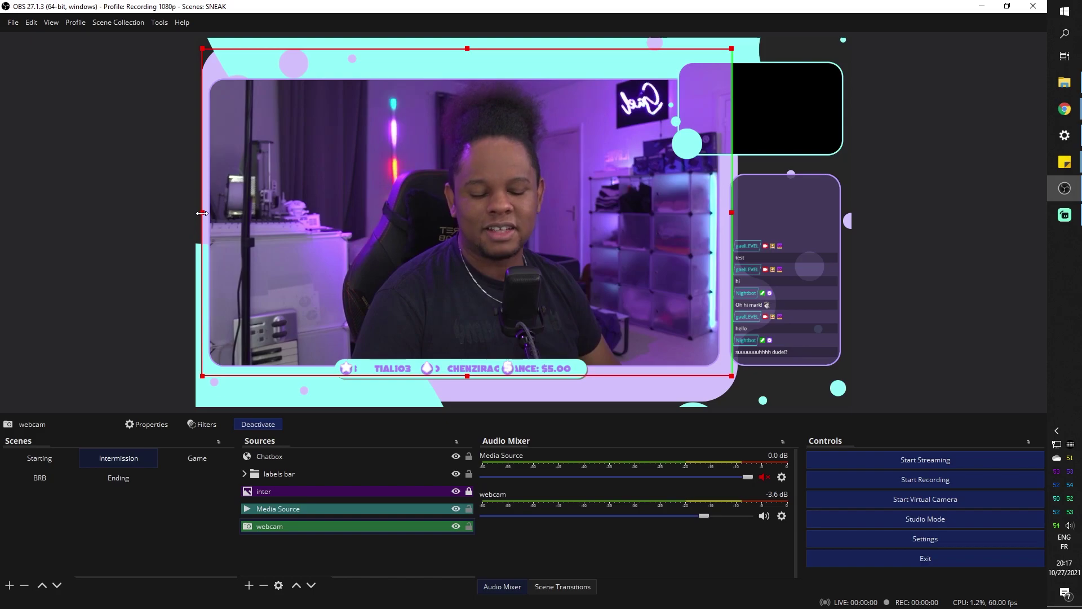
# - Try squeezing and stretching the webcam source horizontally from its left and right edges, and undo the changes
pyautogui.moveTo(202, 213); pyautogui.dragTo(562, 238)
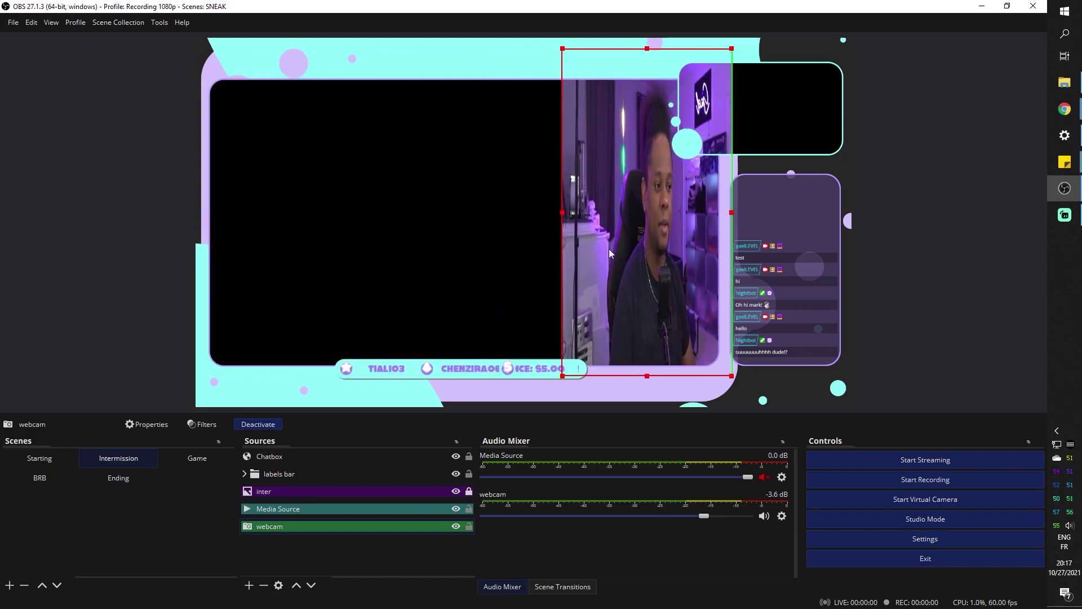
pyautogui.moveTo(559, 213); pyautogui.dragTo(3, 218)
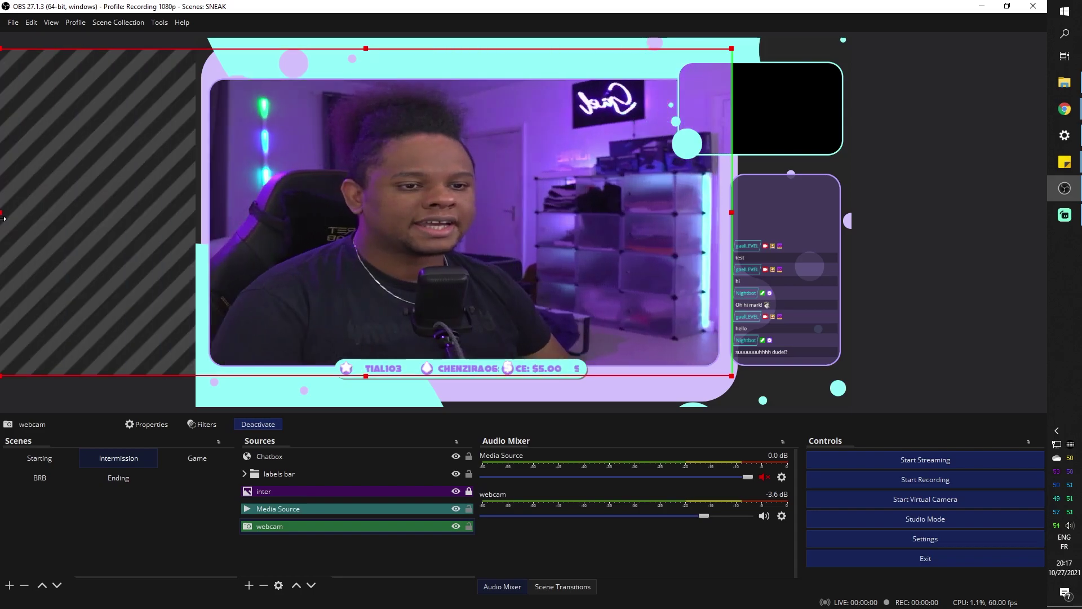
pyautogui.moveTo(732, 212); pyautogui.dragTo(959, 225)
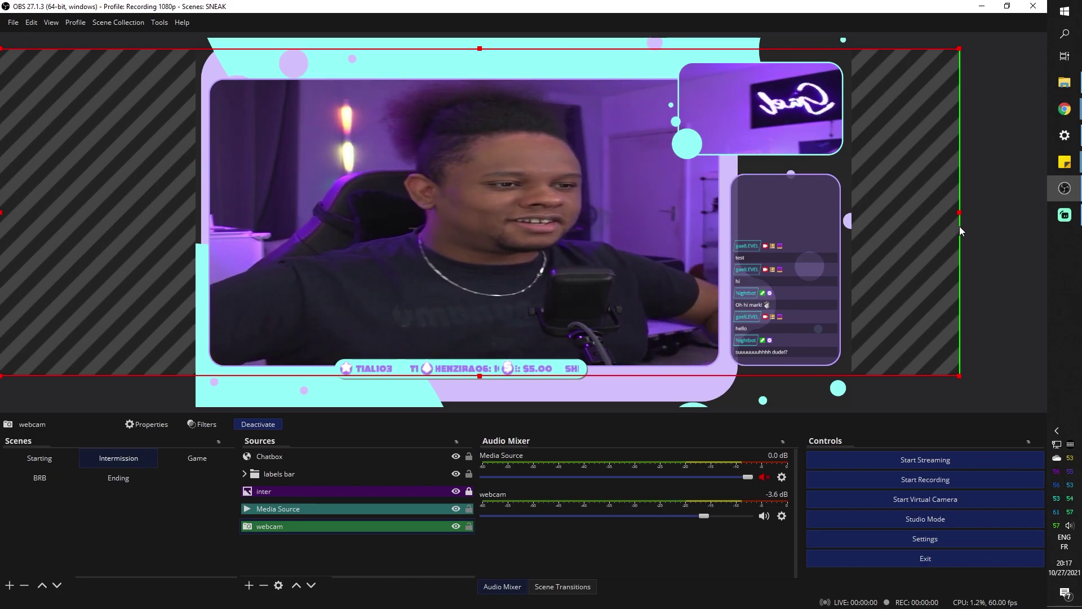
pyautogui.hotkey('ctrl', 'z')
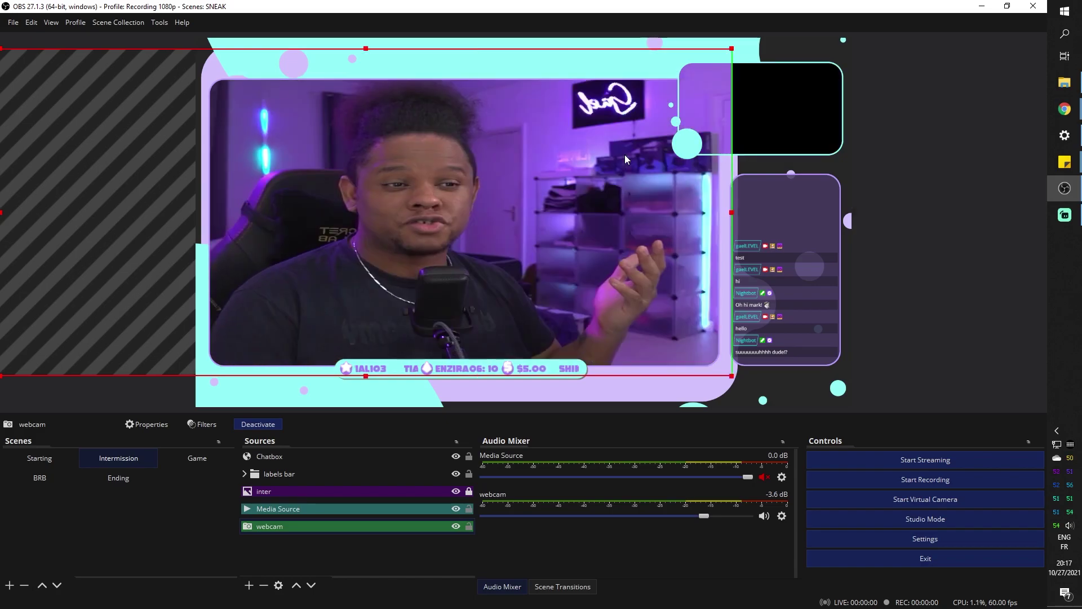
pyautogui.hotkey('ctrl', 'z')
pyautogui.hotkey('ctrl', 'z')
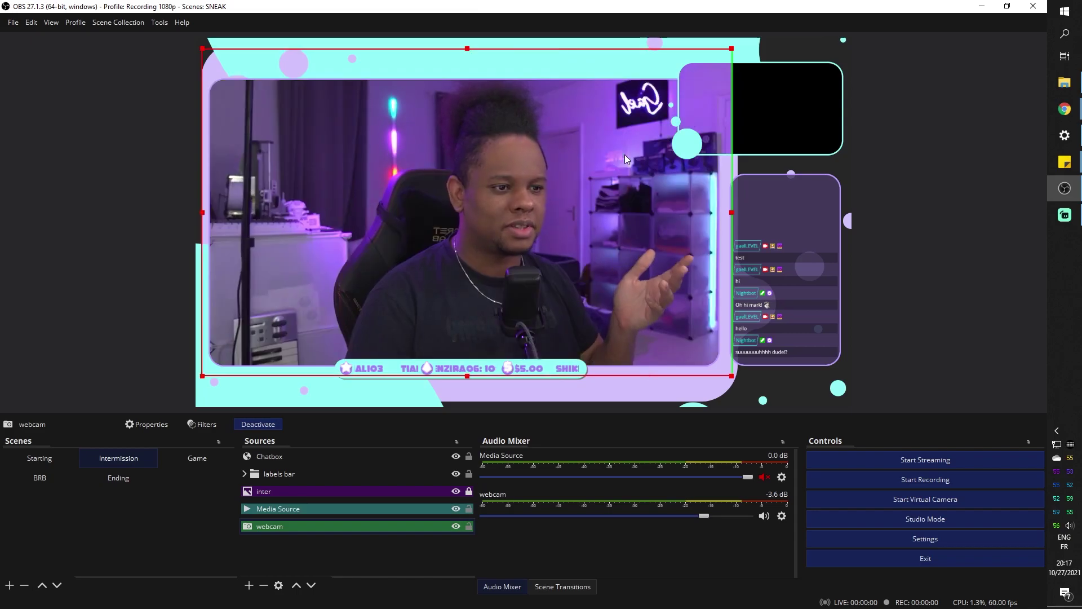
# - Return the scene list to list view and add a new scene named Scene 2
pyautogui.rightClick(98, 507)
pyautogui.click(149, 492)
pyautogui.press('Return')
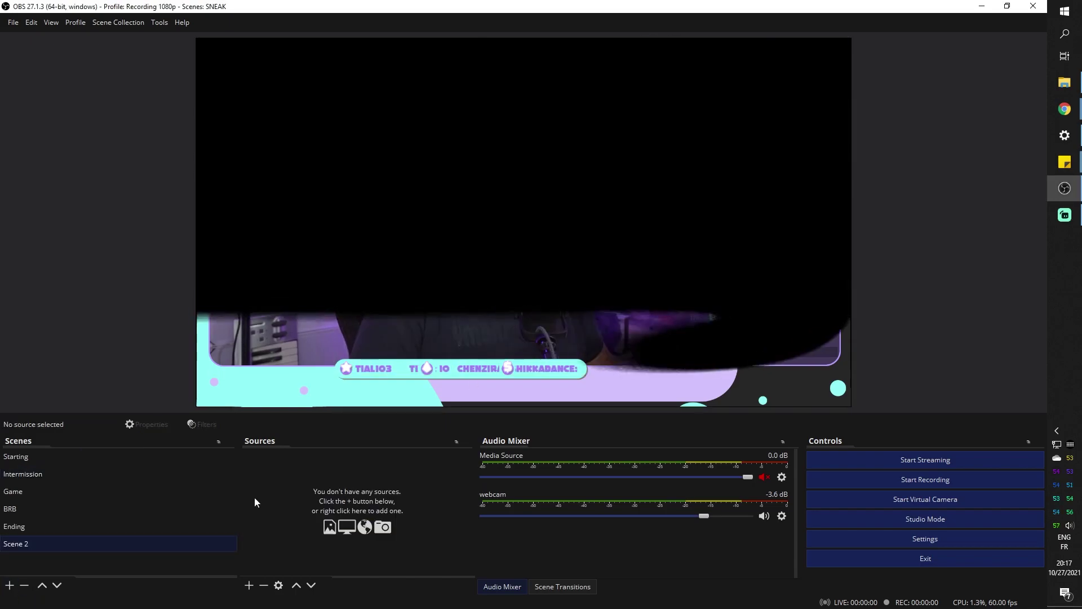
# - Add a new Color Source to Scene 2 and set its color to purple #aa55ff
pyautogui.click(250, 586)
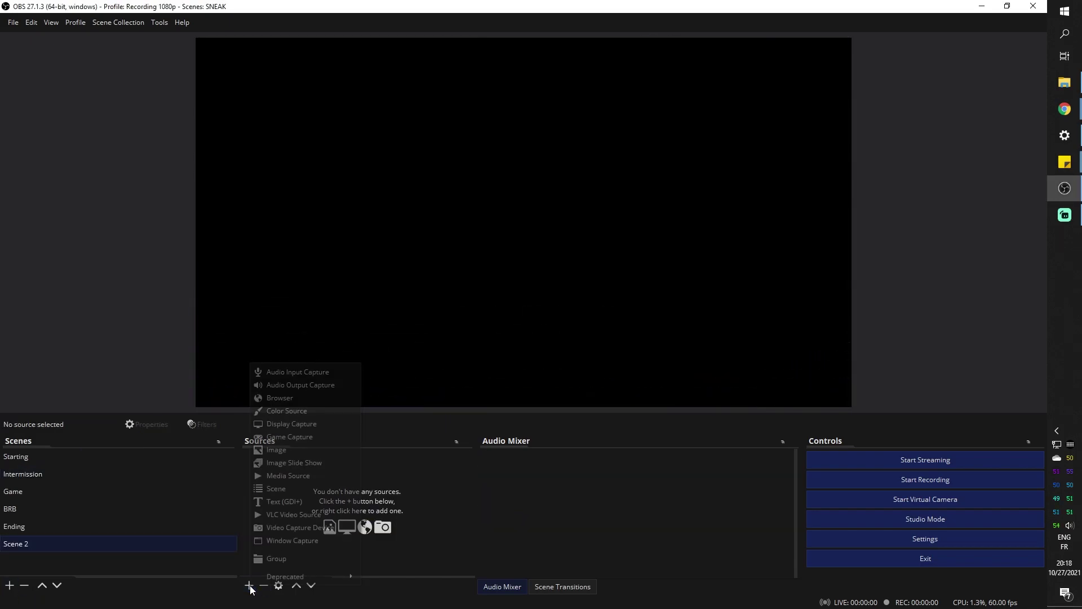
pyautogui.click(305, 410)
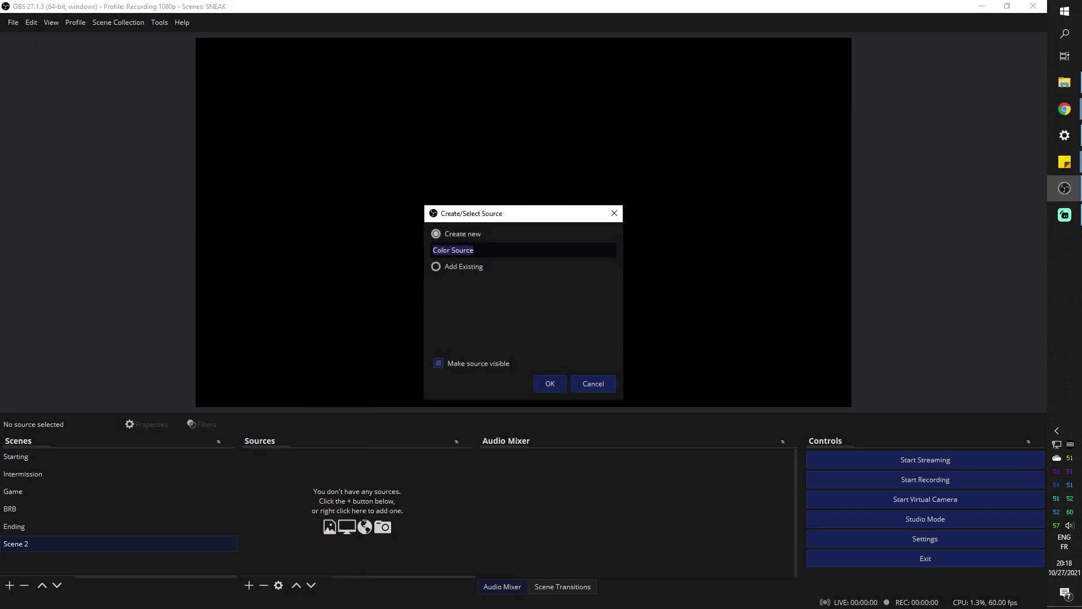
pyautogui.click(542, 383)
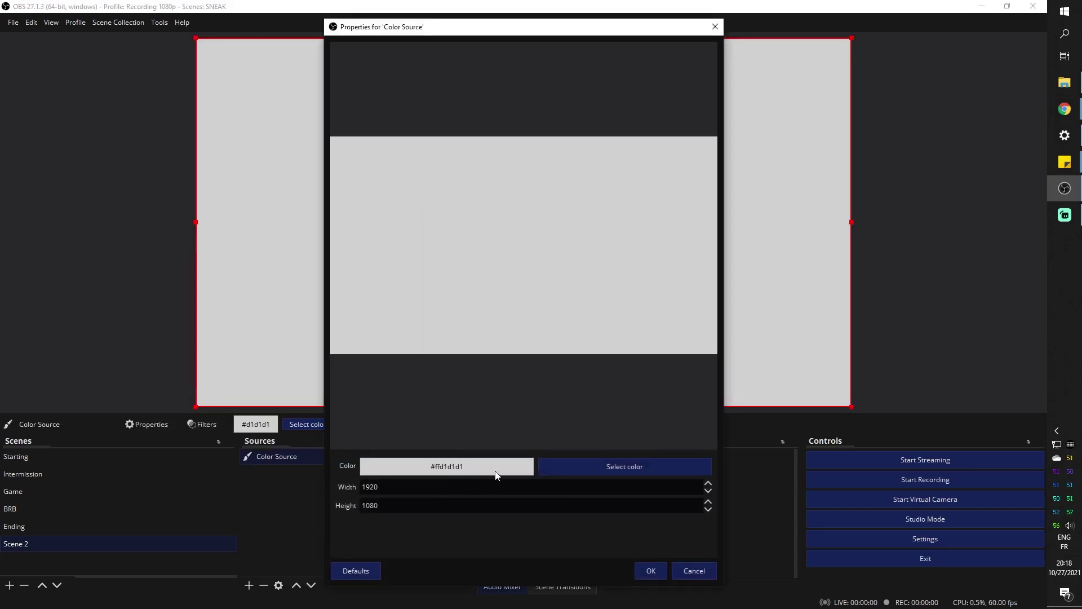
pyautogui.click(619, 467)
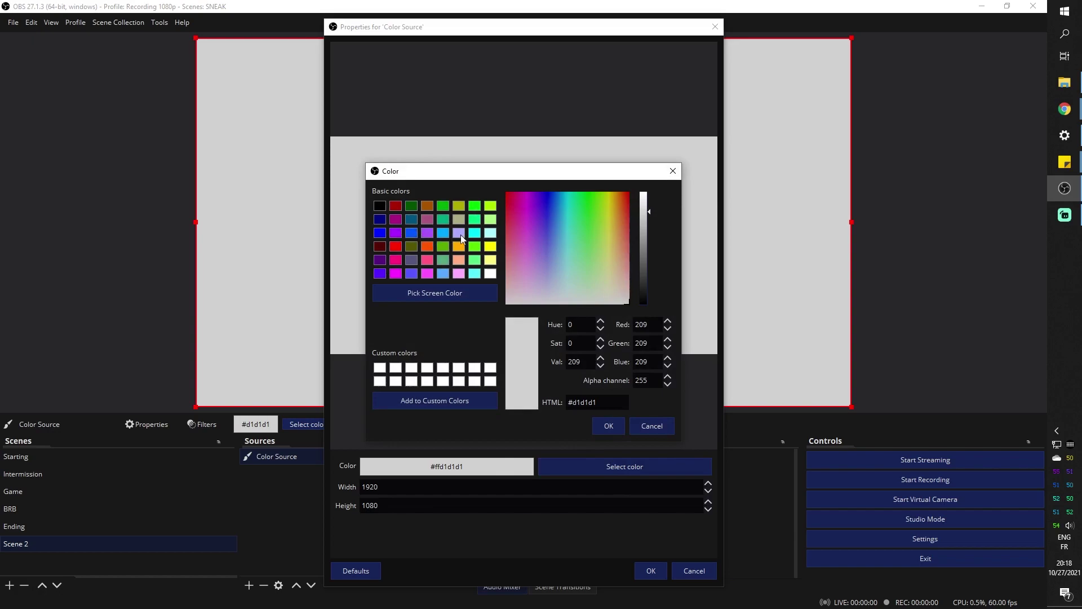
pyautogui.click(380, 206)
pyautogui.click(427, 232)
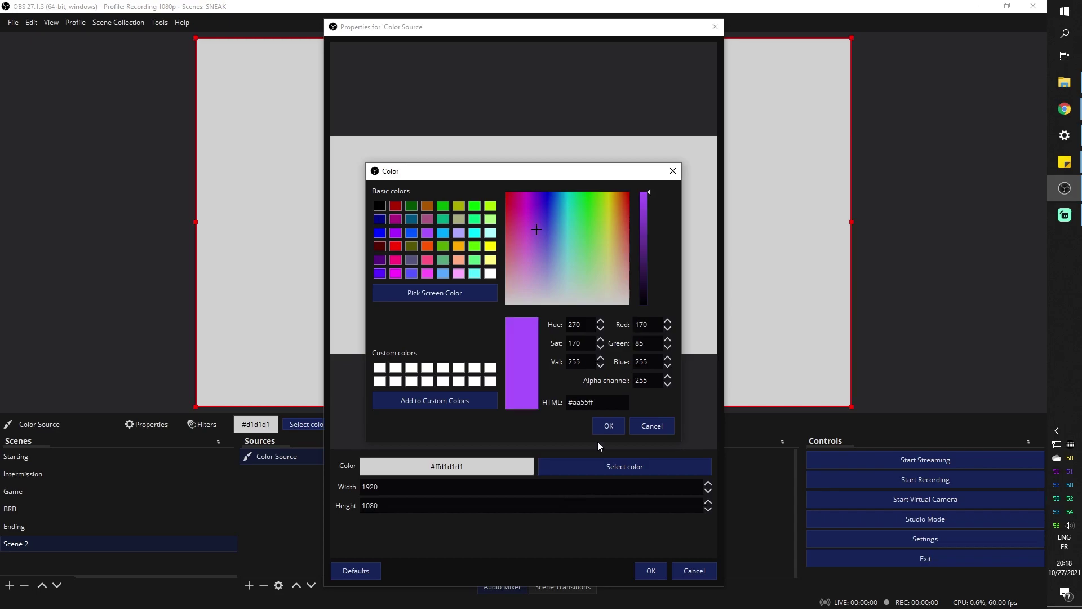
pyautogui.click(604, 425)
pyautogui.click(650, 570)
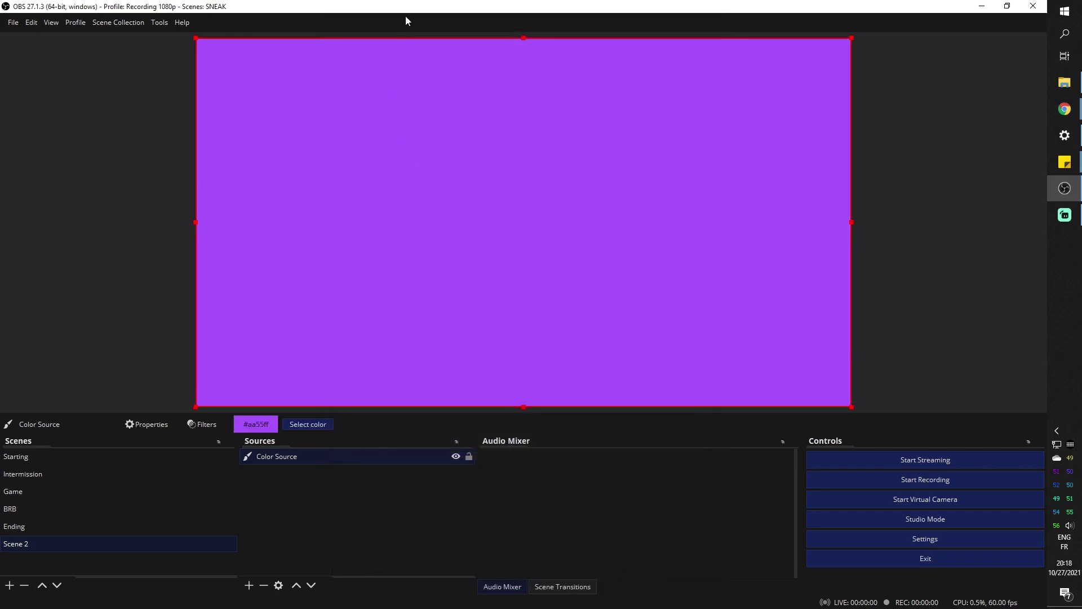
# - Crop the purple color source to a thin bar along the canvas's bottom edge and paste a duplicate of it
pyautogui.moveTo(524, 36); pyautogui.dragTo(524, 389)
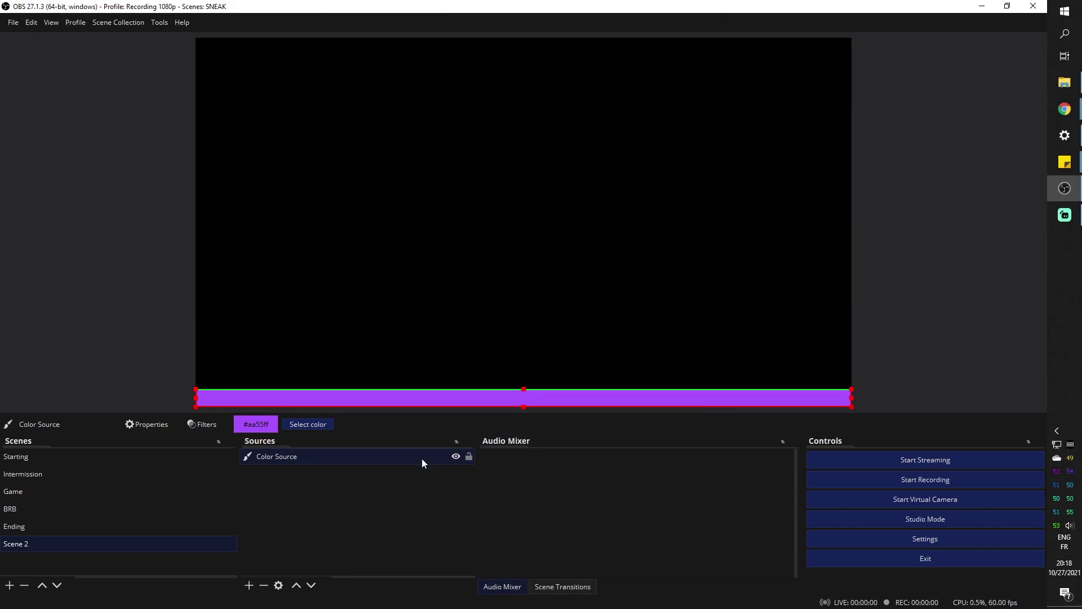
pyautogui.rightClick(347, 461)
pyautogui.press('Escape')
pyautogui.click(347, 513)
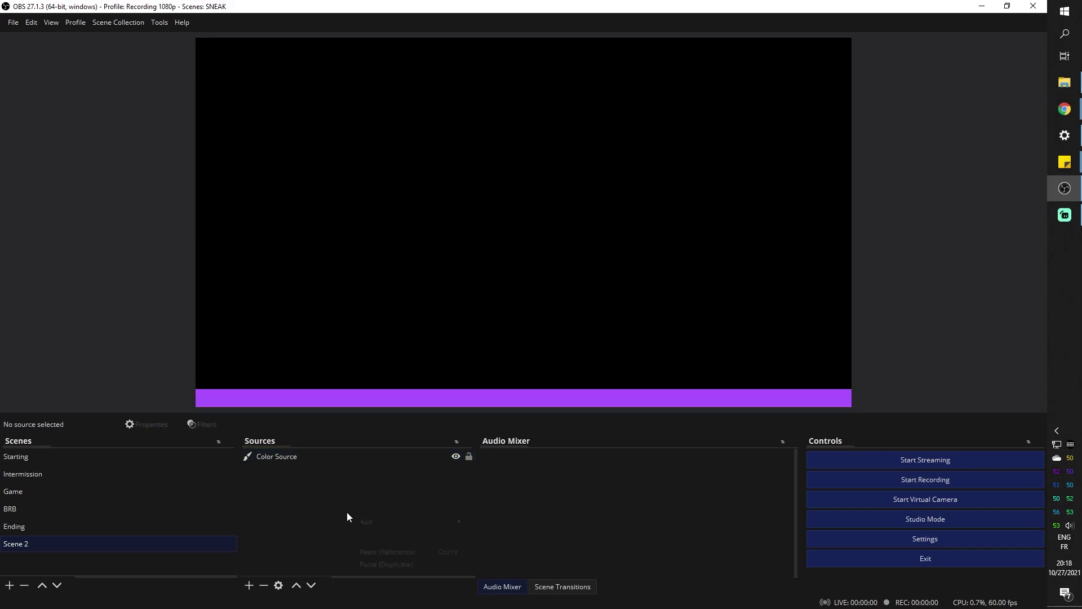
pyautogui.click(382, 565)
# - Reshape the duplicated color source into a webcam-sized purple rectangle in the left half of the canvas
pyautogui.moveTo(381, 399); pyautogui.dragTo(390, 185)
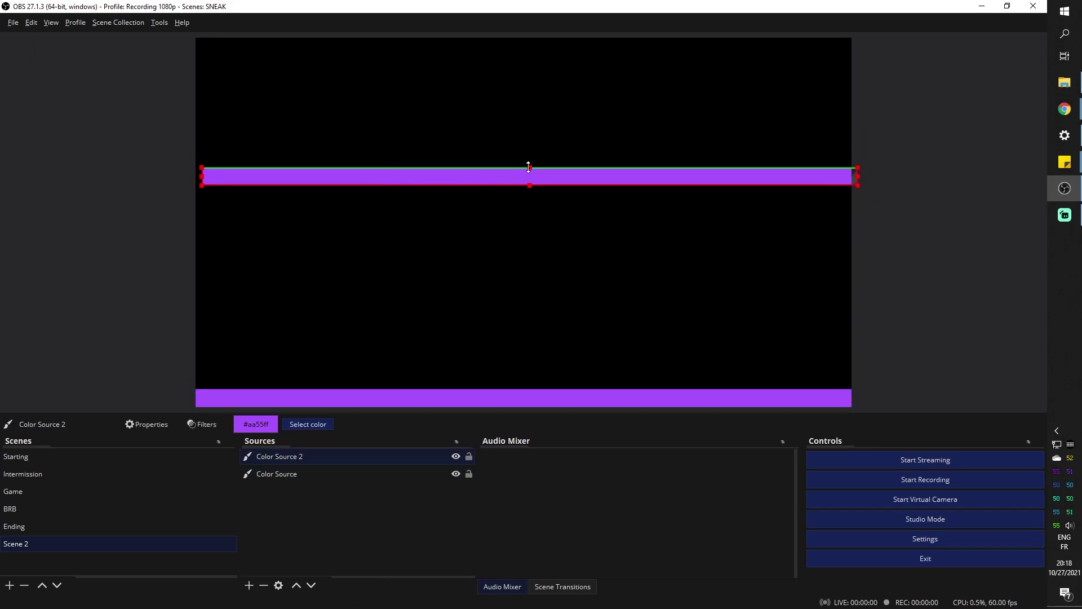
pyautogui.moveTo(528, 167); pyautogui.dragTo(529, 36)
pyautogui.moveTo(859, 111); pyautogui.dragTo(389, 146)
pyautogui.moveTo(284, 129); pyautogui.dragTo(303, 223)
pyautogui.click(291, 507)
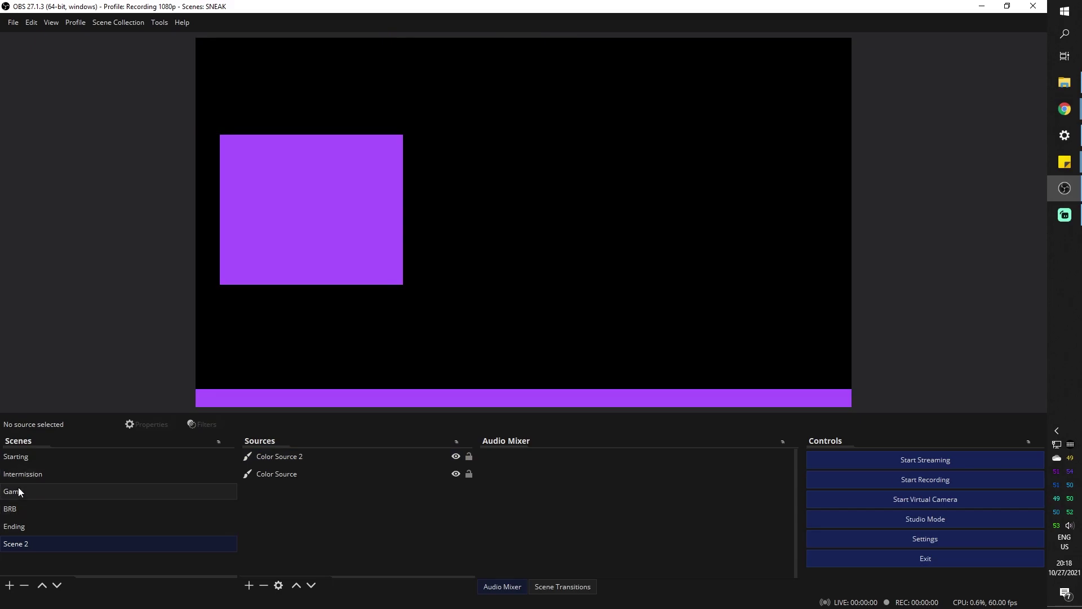
# - Copy the webcam source from the Game scene and paste it into Scene 2 as a reference
pyautogui.click(18, 491)
pyautogui.rightClick(278, 544)
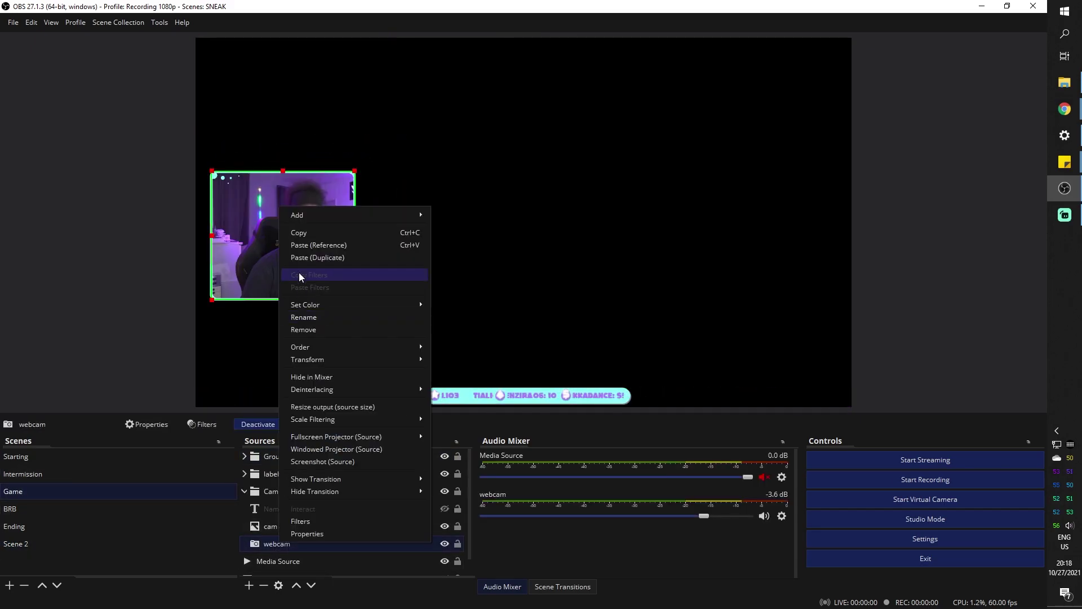
pyautogui.click(313, 231)
pyautogui.click(18, 543)
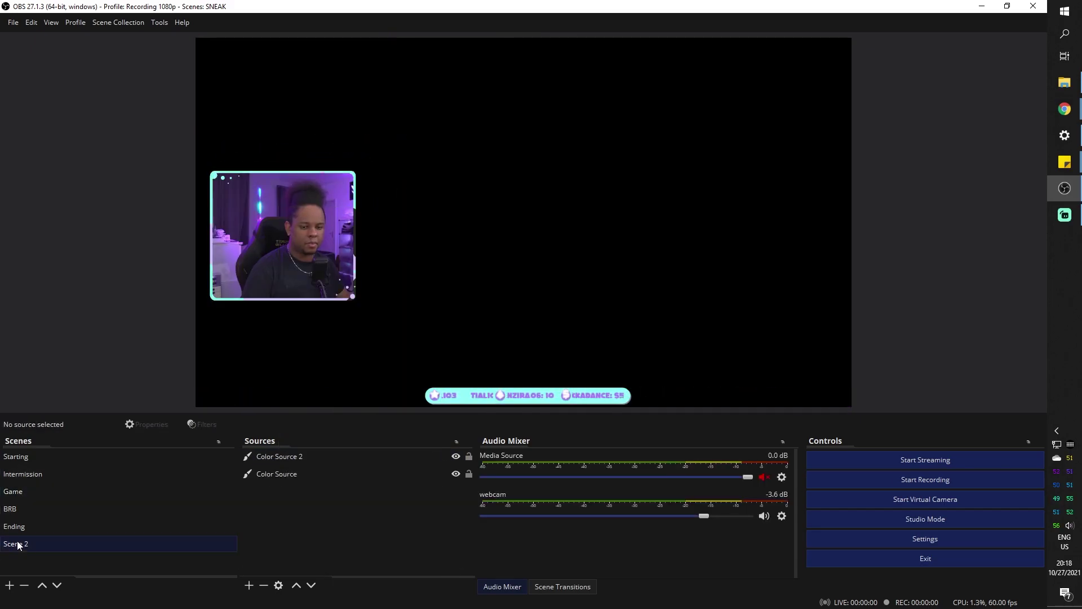
pyautogui.rightClick(295, 507)
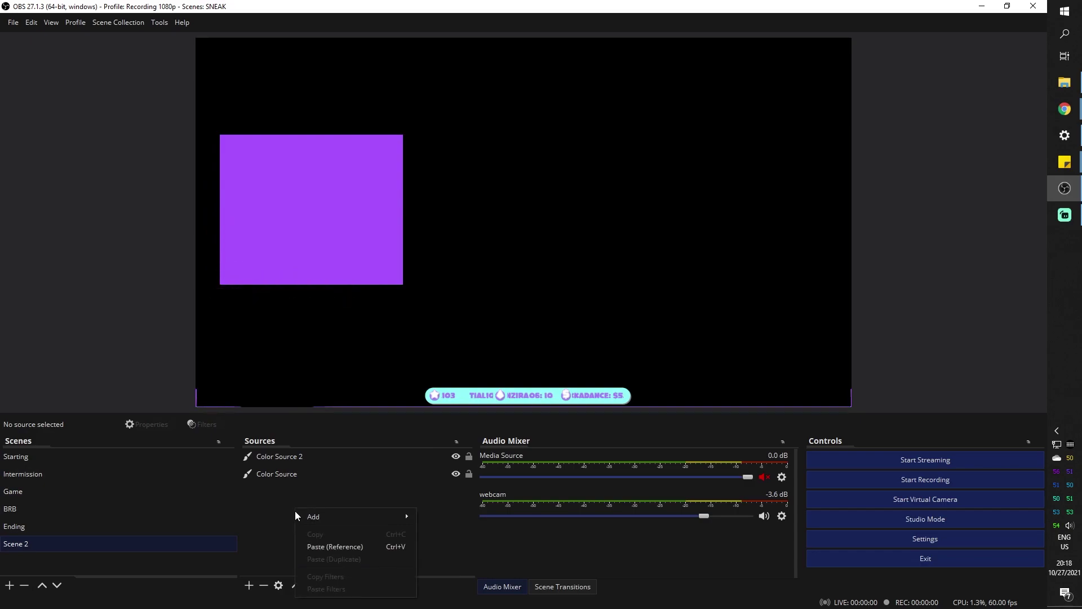
pyautogui.click(316, 544)
# - Uncrop, shrink and position the webcam over the purple rectangle, leaving a thin purple border around it
pyautogui.moveTo(374, 394); pyautogui.dragTo(400, 180)
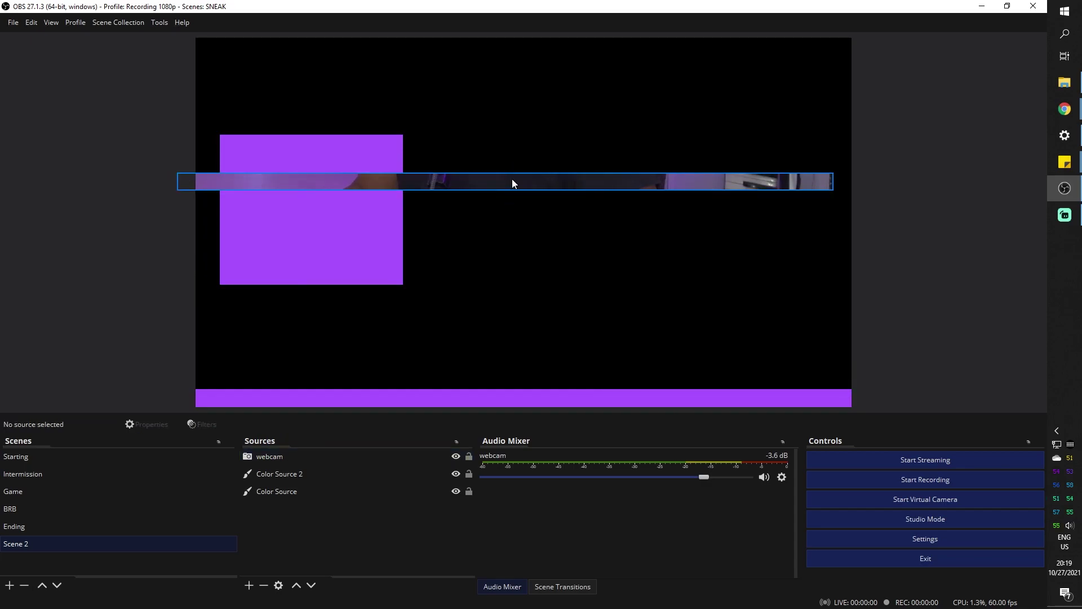
pyautogui.moveTo(505, 172); pyautogui.dragTo(508, 20)
pyautogui.moveTo(520, 106); pyautogui.dragTo(522, 135)
pyautogui.moveTo(835, 48); pyautogui.dragTo(382, 322)
pyautogui.moveTo(339, 378); pyautogui.dragTo(365, 202)
pyautogui.moveTo(208, 207)
pyautogui.mouseDown()
pyautogui.moveTo(179, 202)
pyautogui.moveTo(213, 208)
pyautogui.mouseUp()
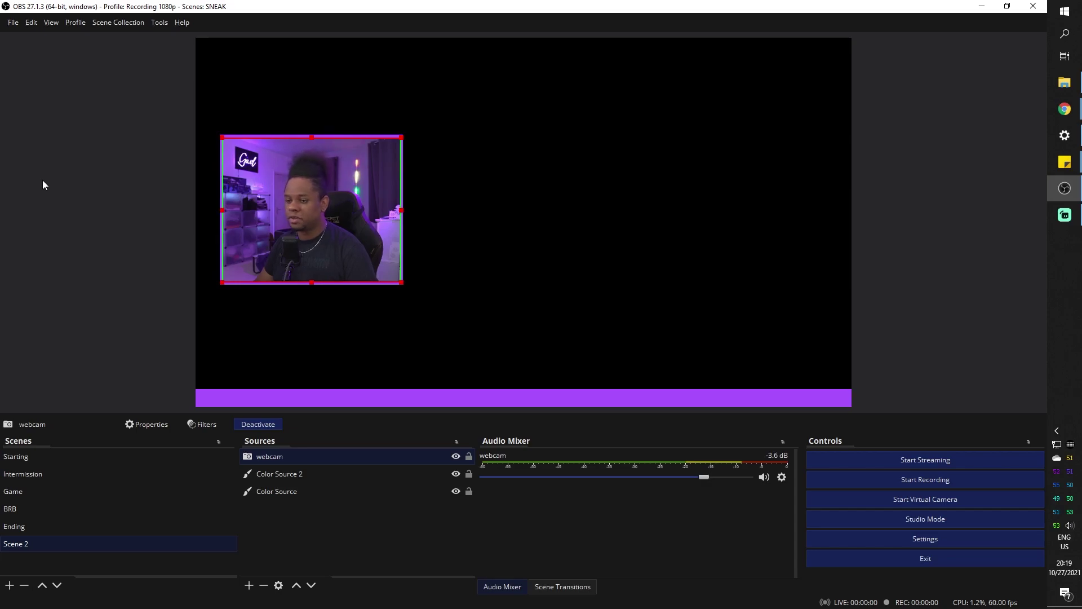
pyautogui.click(129, 265)
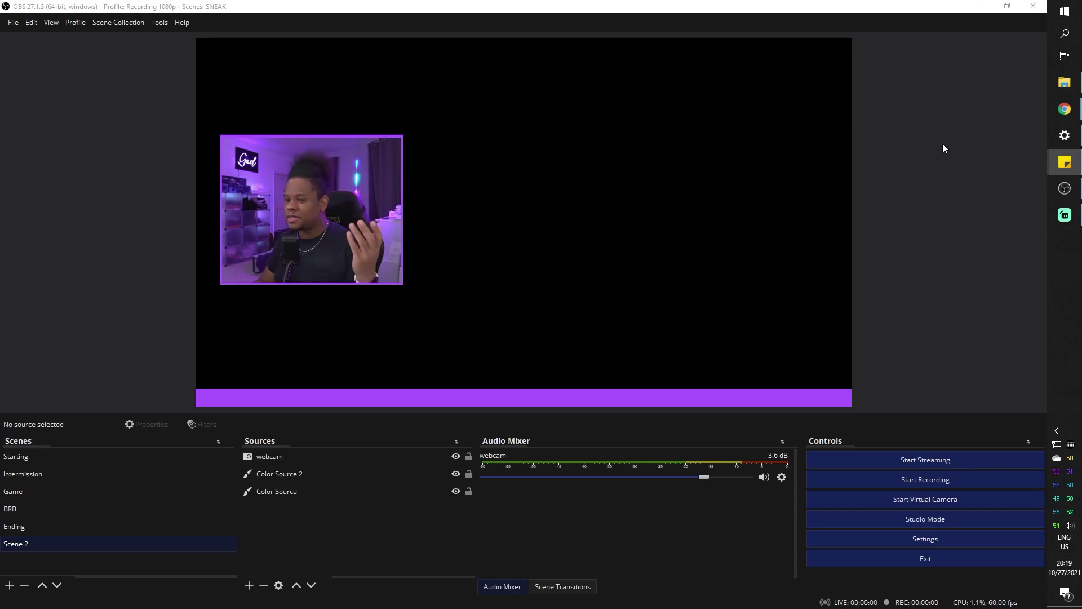
# - Switch to Chrome and search the Pexels videos for abstract
pyautogui.moveTo(1072, 110)
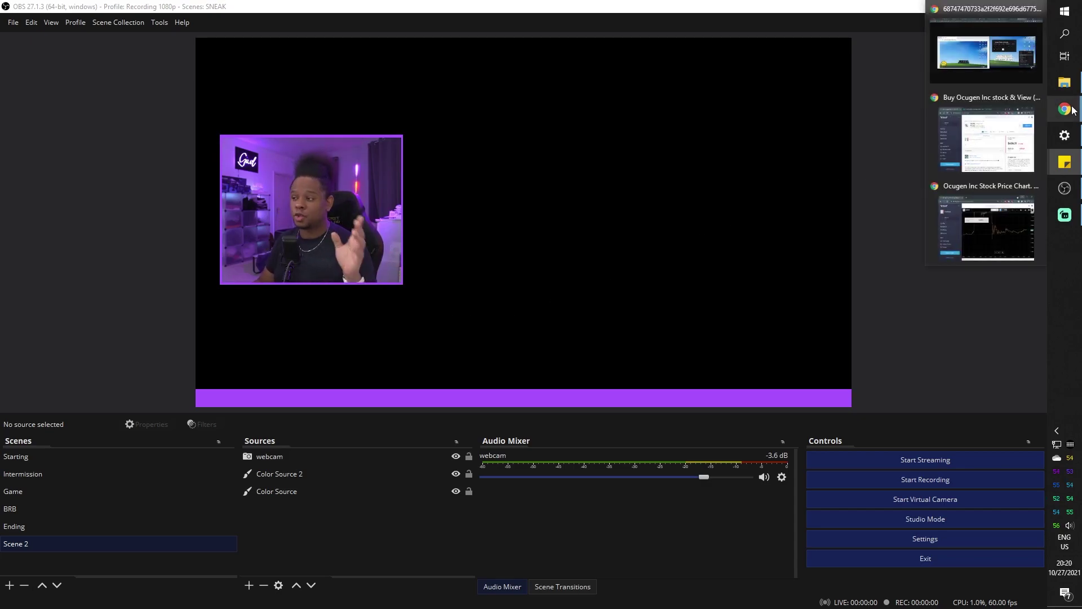
pyautogui.click(1065, 109)
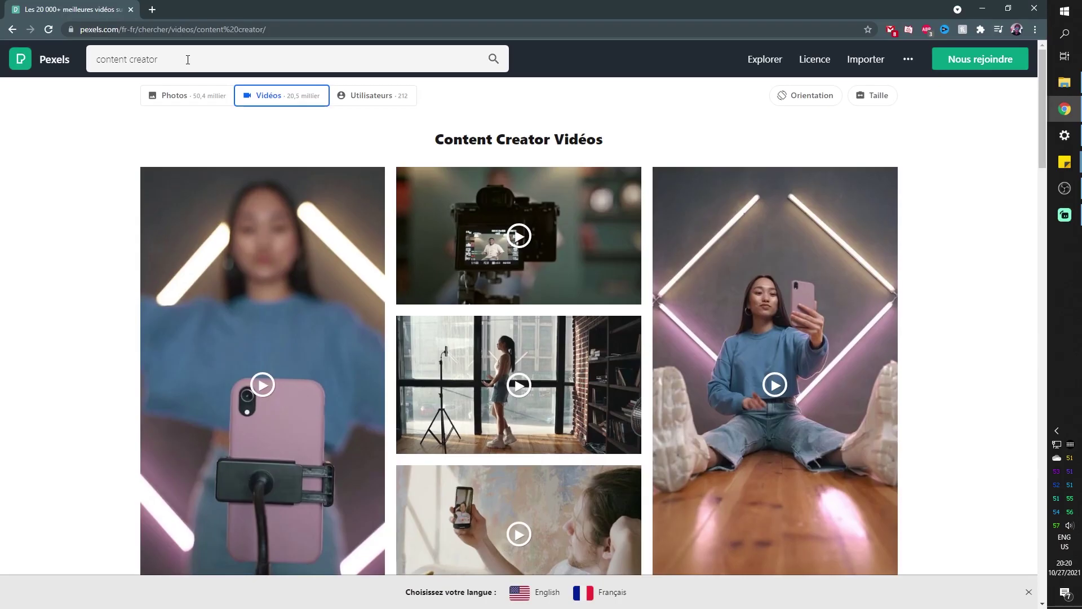
pyautogui.click(179, 60)
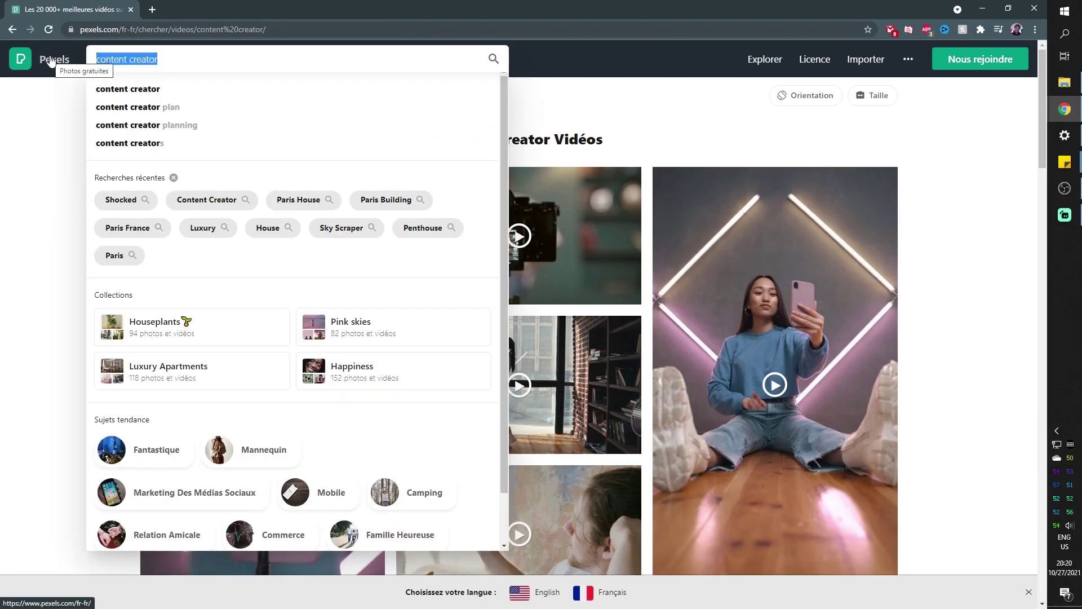
pyautogui.write('abstract')
pyautogui.press('Return')
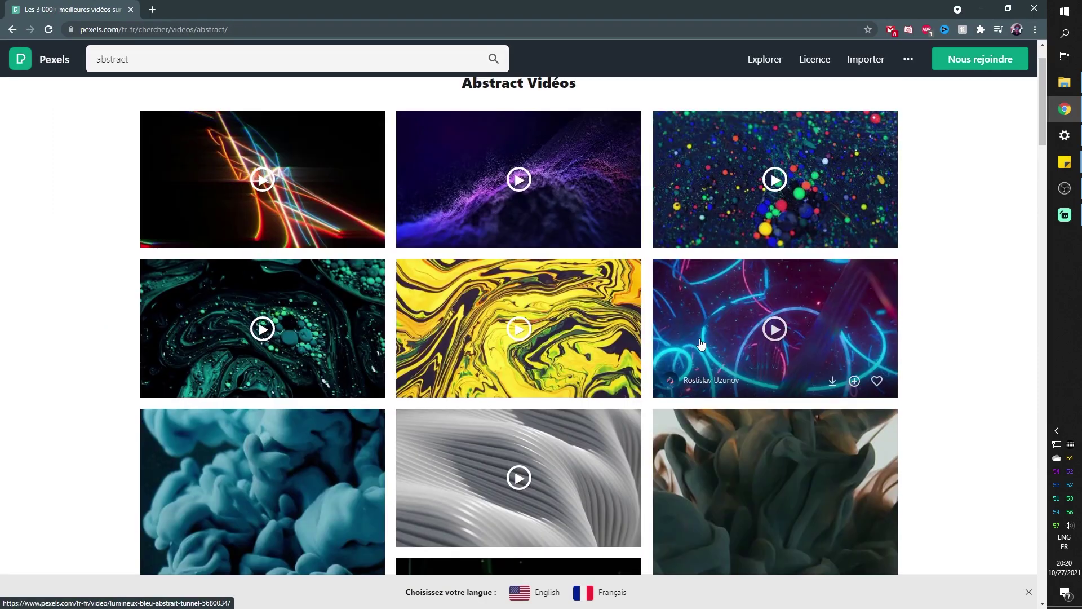
# - Open the glowing blue abstract tunnel video and download it for free
pyautogui.click(703, 335)
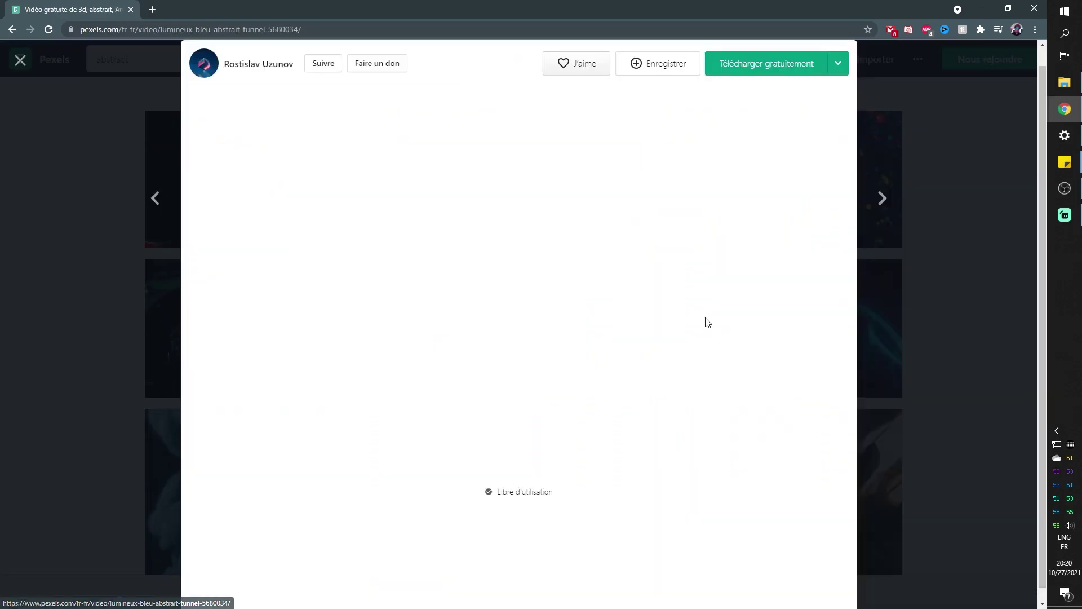
pyautogui.scroll(-4, 319, 246)
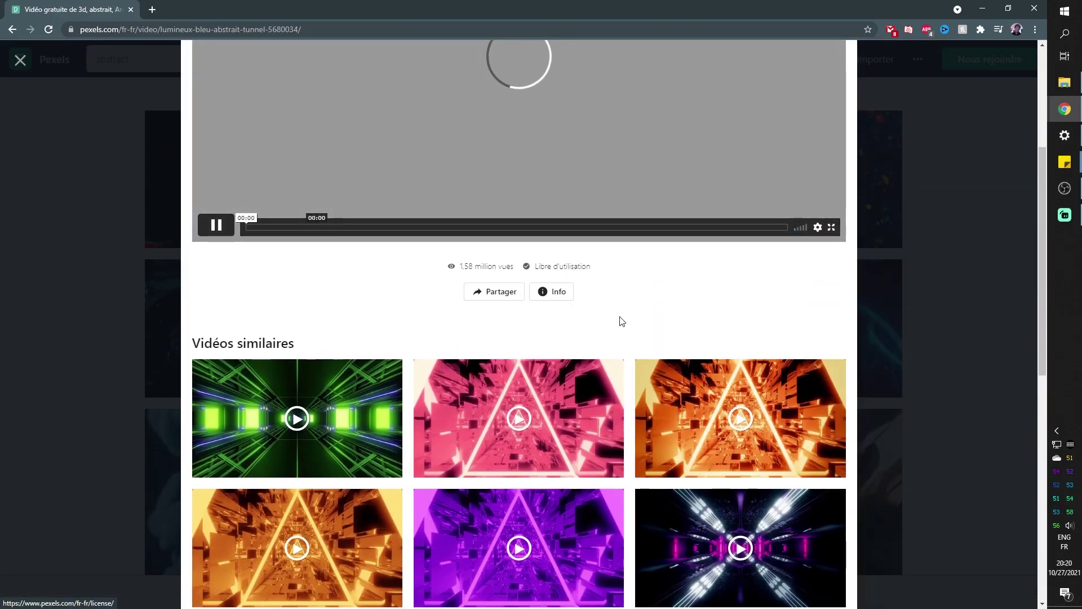
pyautogui.scroll(4, 625, 321)
pyautogui.click(788, 83)
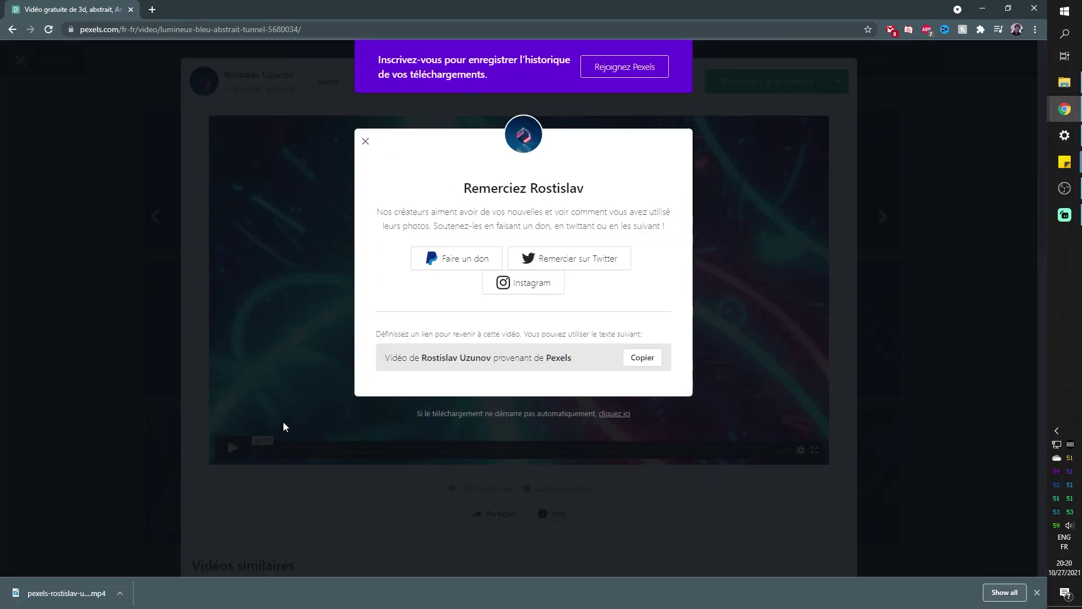
# - Add the downloaded video to Scene 2 in OBS, place it below the webcam in the source order and enable Loop
pyautogui.moveTo(47, 598); pyautogui.dragTo(1051, 186)
pyautogui.moveTo(553, 182); pyautogui.dragTo(554, 181)
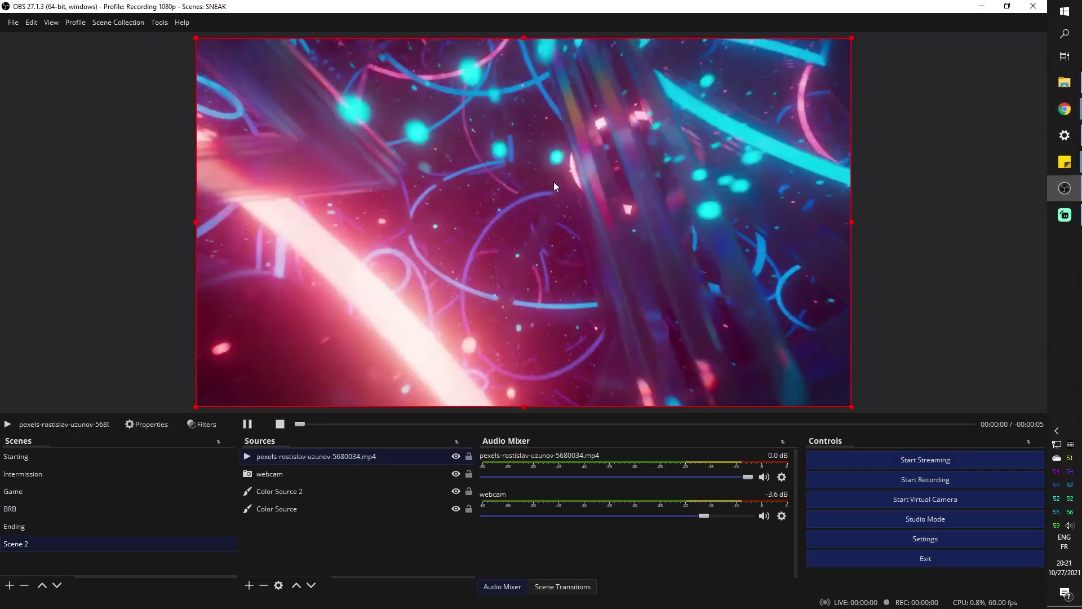
pyautogui.moveTo(286, 455); pyautogui.dragTo(288, 479)
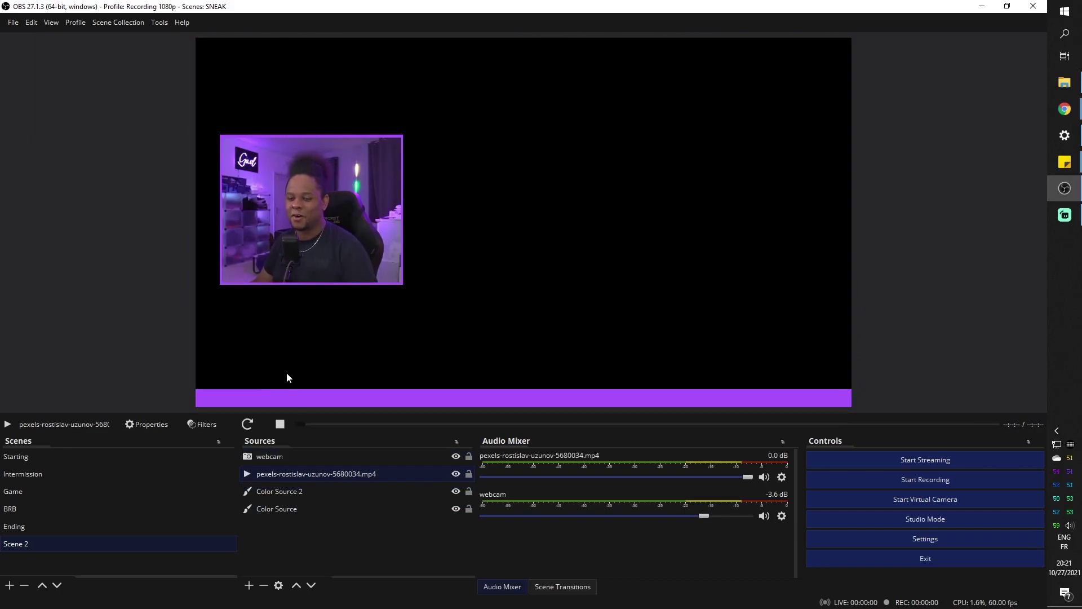
pyautogui.doubleClick(297, 473)
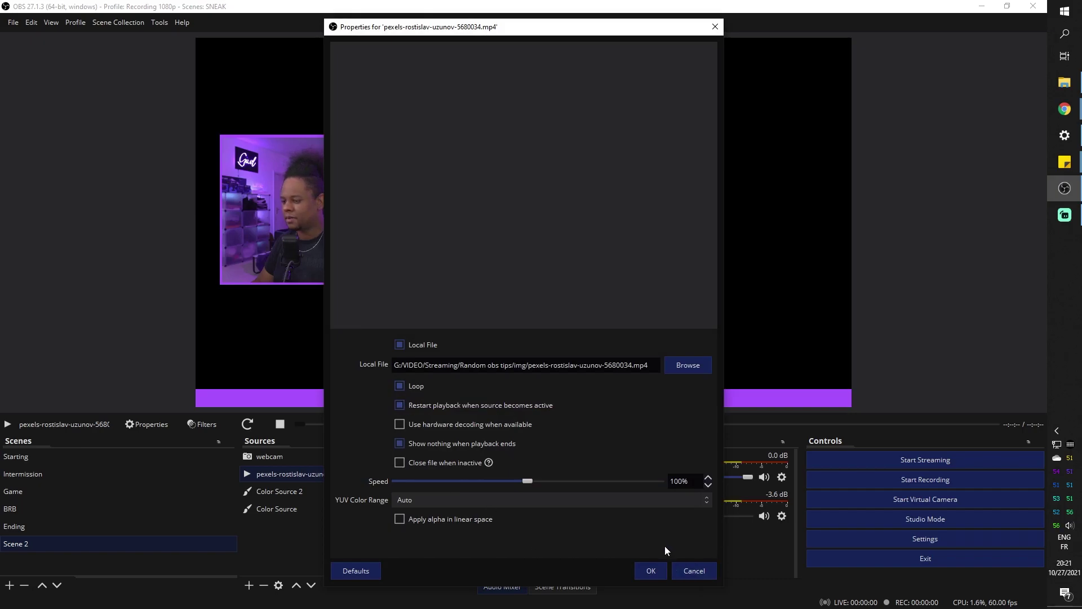
pyautogui.click(652, 575)
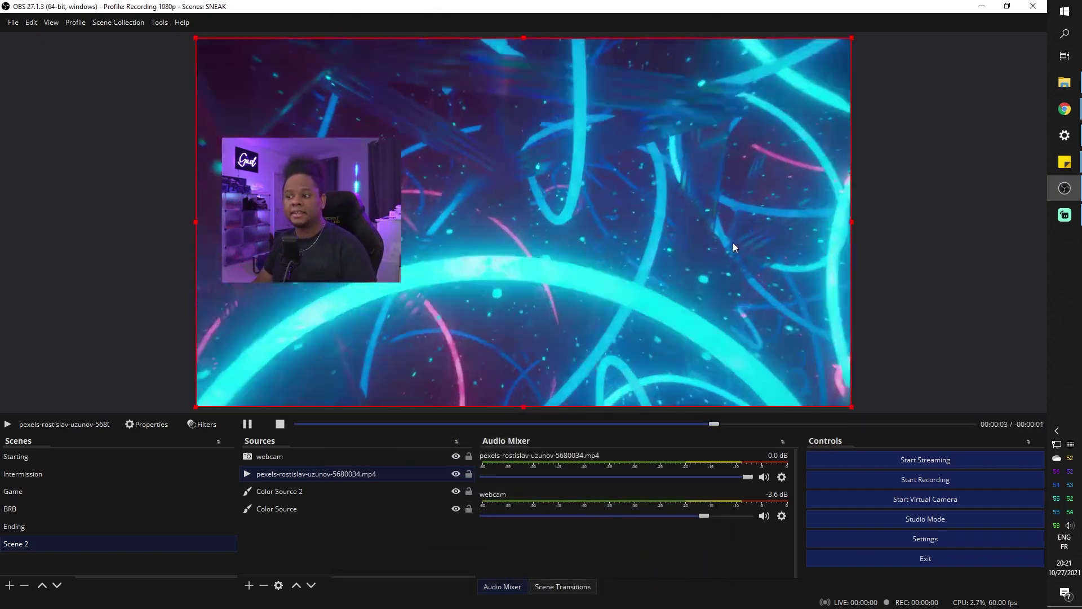
# - Crop the video source to a short strip at the canvas's bottom edge and hide the purple bar's color source
pyautogui.moveTo(524, 38); pyautogui.dragTo(529, 390)
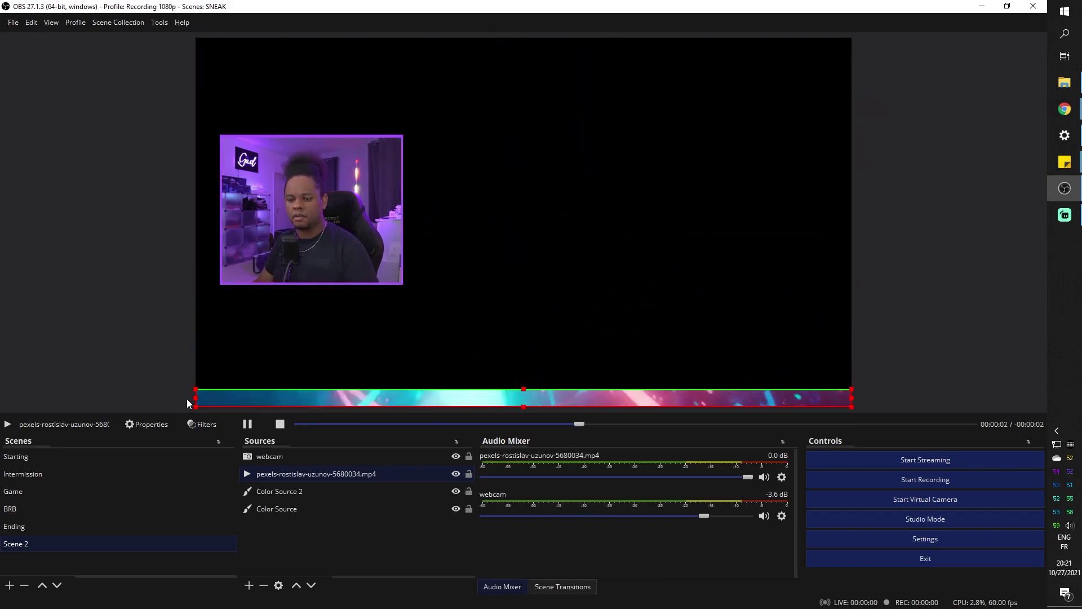
pyautogui.moveTo(195, 397); pyautogui.dragTo(334, 398)
pyautogui.moveTo(852, 398); pyautogui.dragTo(770, 398)
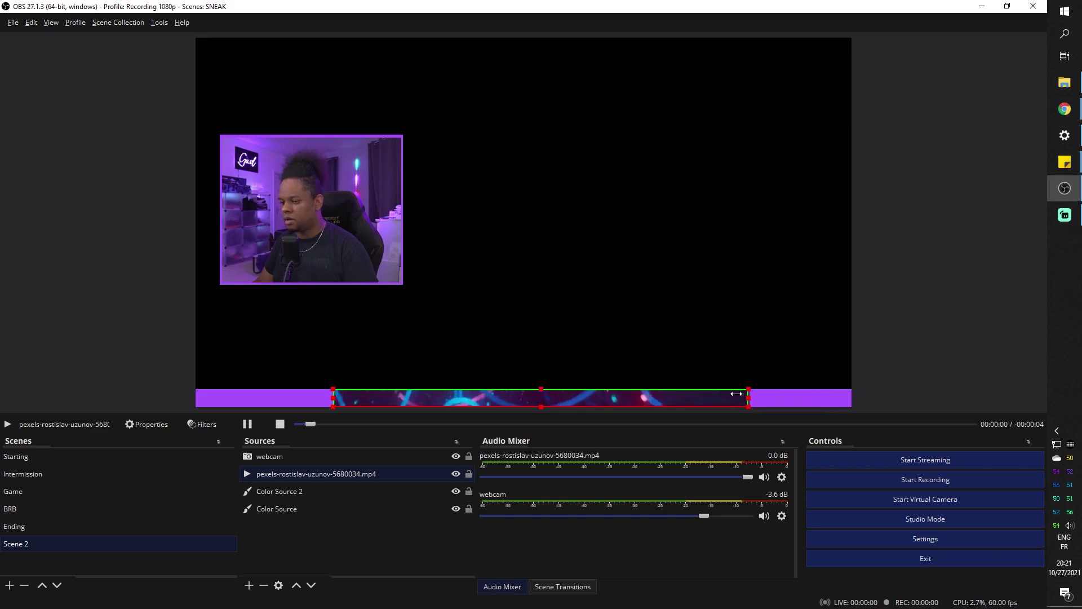
pyautogui.moveTo(771, 398); pyautogui.dragTo(655, 398)
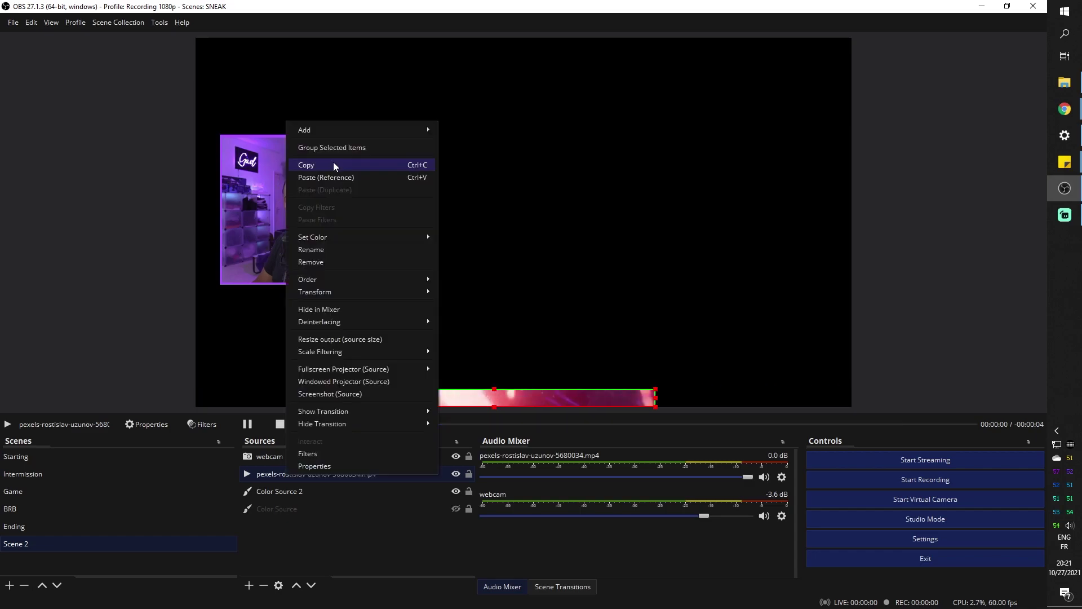
# - Copy the cropped video source and paste it into the scene as a reference
pyautogui.click(333, 165)
pyautogui.rightClick(294, 473)
pyautogui.click(326, 177)
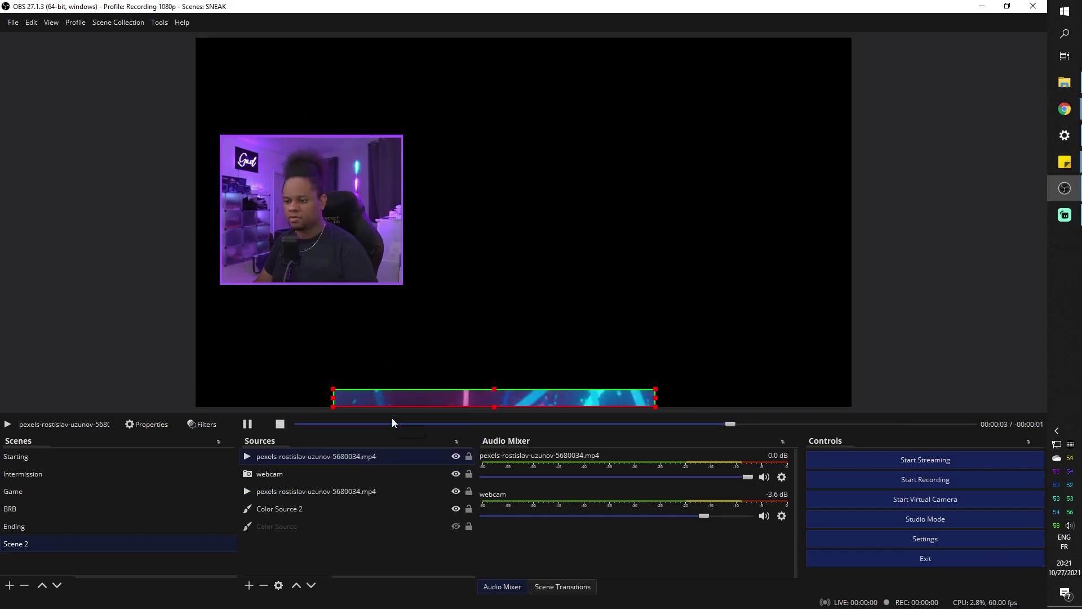
# - Move the pasted video behind the webcam and crop it to leave a thin animated border around the camera
pyautogui.moveTo(401, 405); pyautogui.dragTo(286, 284)
pyautogui.moveTo(295, 458); pyautogui.dragTo(297, 485)
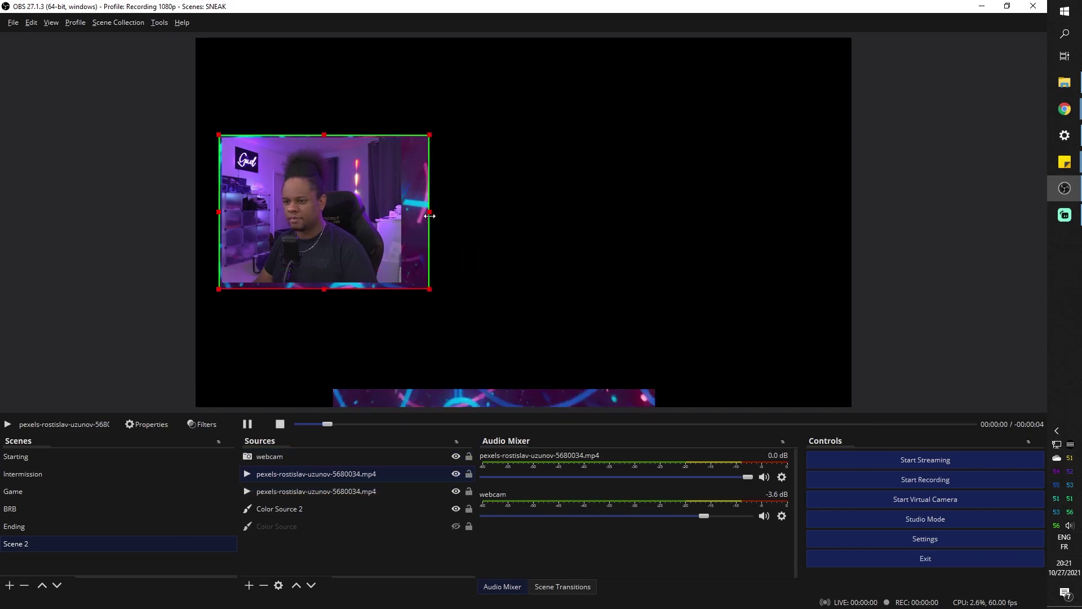
pyautogui.moveTo(430, 216); pyautogui.dragTo(405, 227)
pyautogui.click(98, 190)
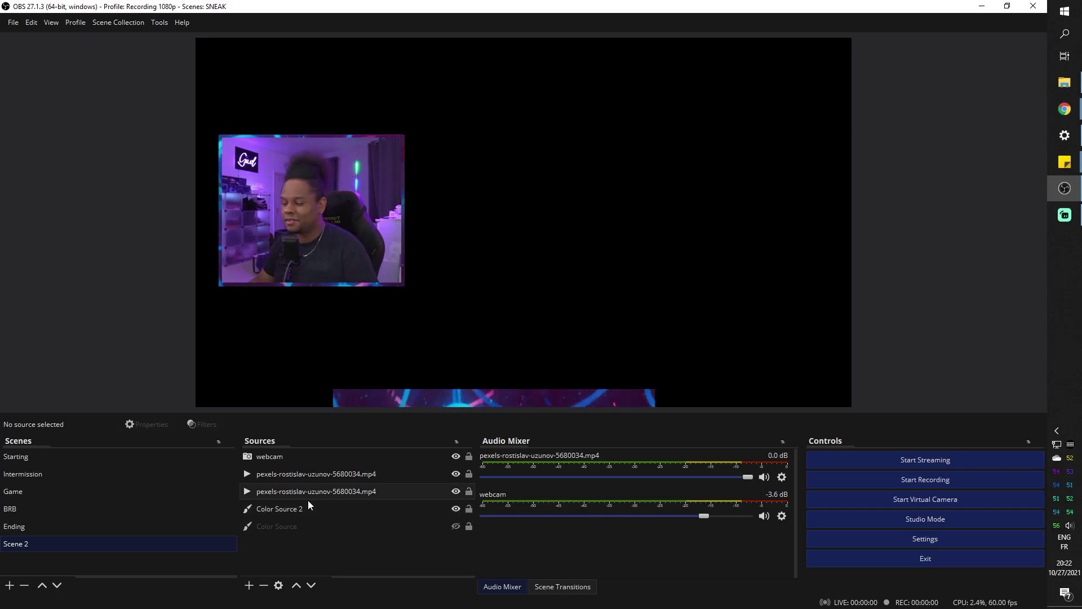
# - Move the webcam to the upper right of the canvas and remove the video and color sources from Scene 2
pyautogui.click(272, 218)
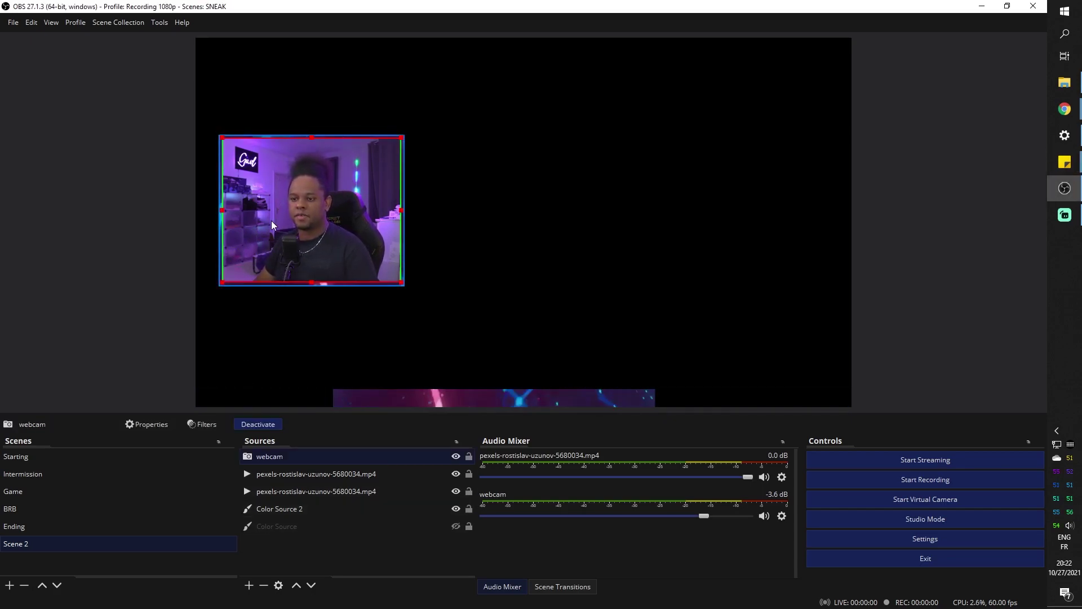
pyautogui.moveTo(272, 233); pyautogui.dragTo(631, 182)
pyautogui.click(320, 474)
pyautogui.keyDown('shift'); pyautogui.click(296, 511); pyautogui.keyUp('shift')
pyautogui.rightClick(296, 511)
pyautogui.click(319, 328)
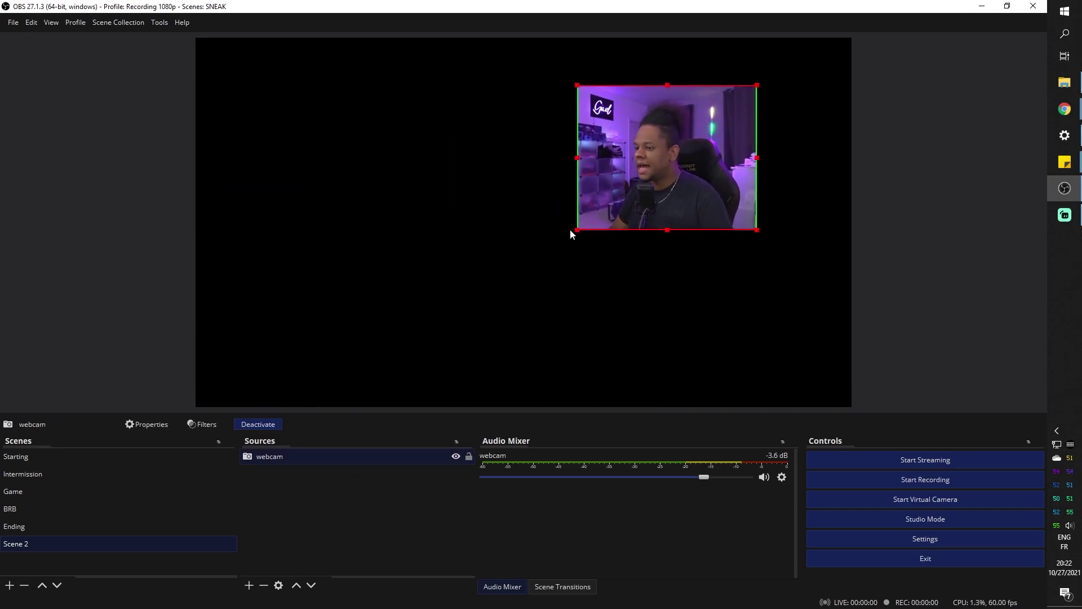
# - Extend the webcam's cropped sides back to the full camera frame and move it near the middle of the canvas
pyautogui.moveTo(577, 229); pyautogui.dragTo(278, 197)
pyautogui.moveTo(755, 200); pyautogui.dragTo(874, 203)
pyautogui.moveTo(698, 219); pyautogui.dragTo(587, 241)
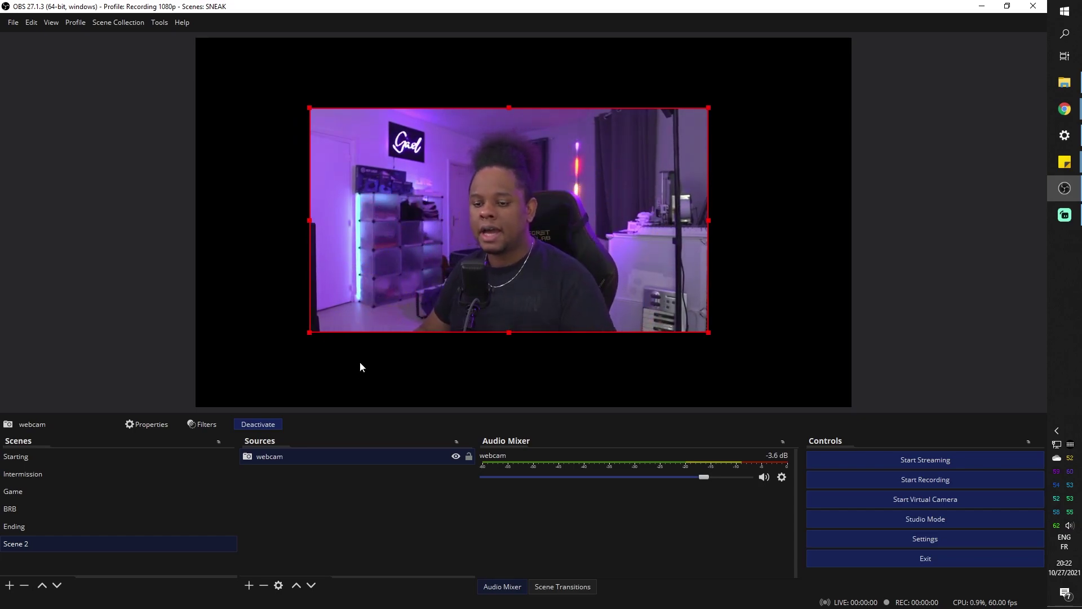
# - Add an Image Mask/Blend effect filter with the default name to the webcam source
pyautogui.rightClick(323, 458)
pyautogui.click(340, 430)
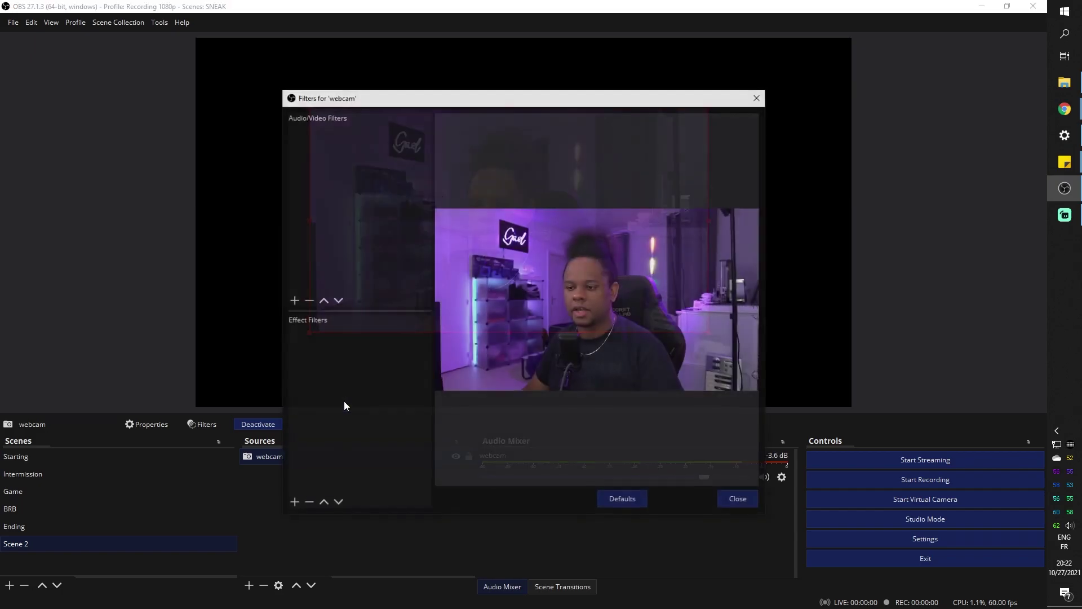
pyautogui.click(294, 502)
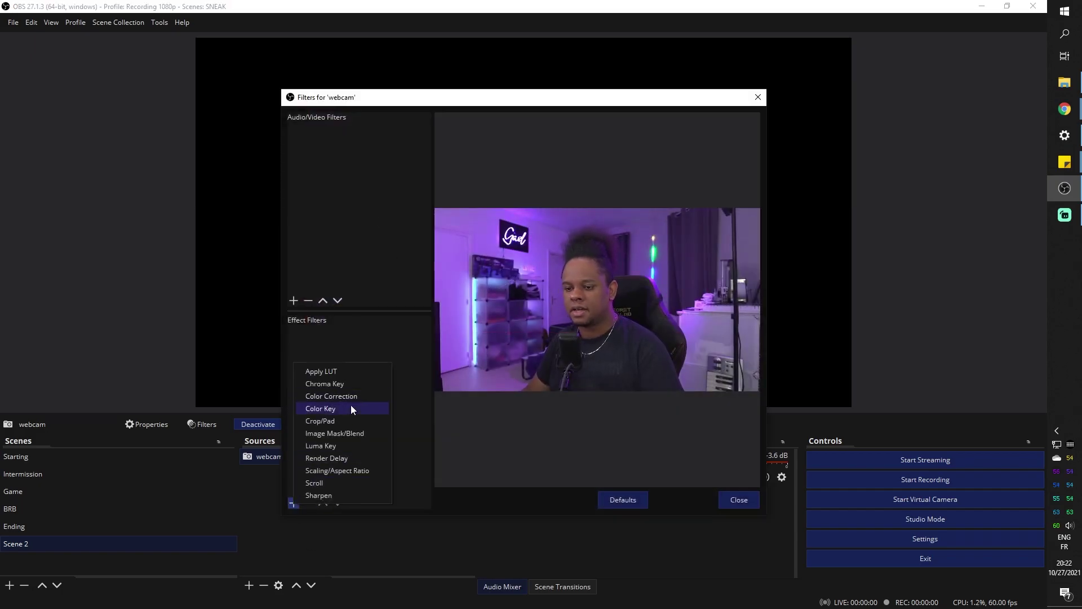
pyautogui.click(354, 434)
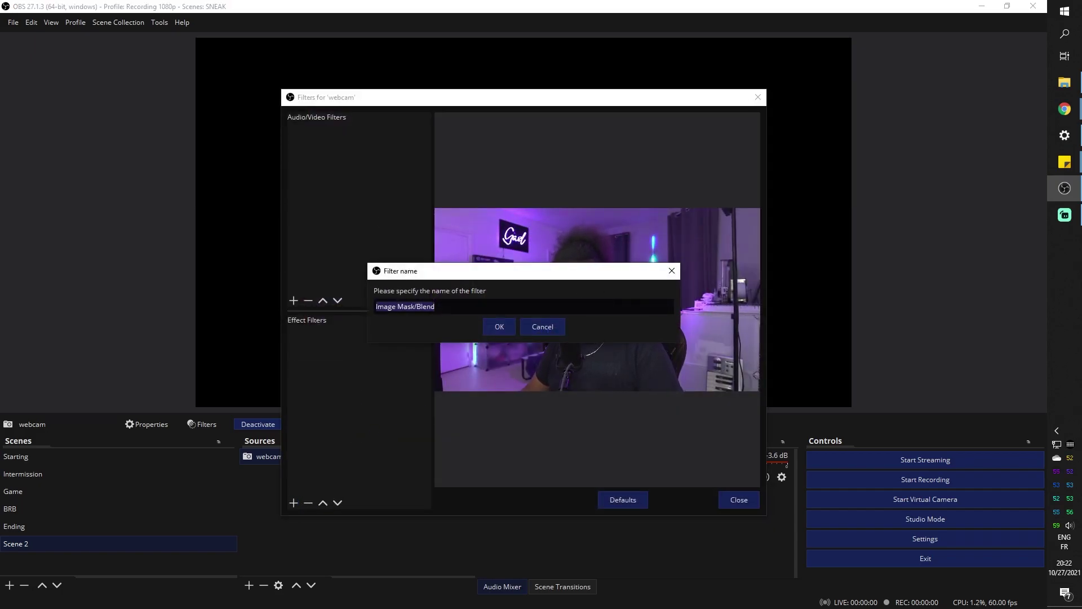
pyautogui.click(490, 329)
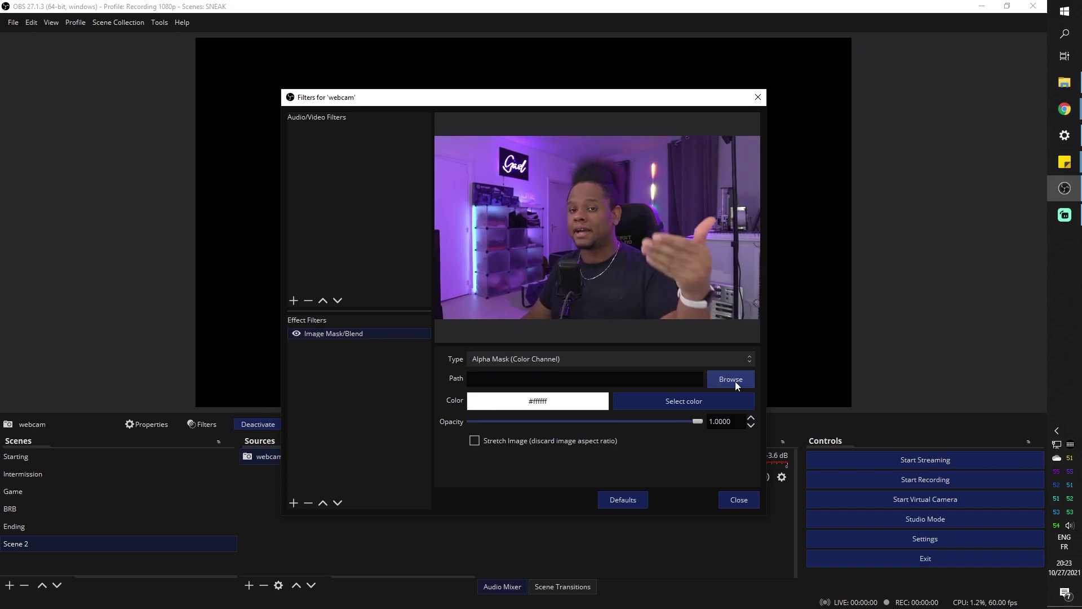
# - Load mask.png from the clean webcam/png folder as the webcam's mask image and close the filter settings
pyautogui.click(735, 381)
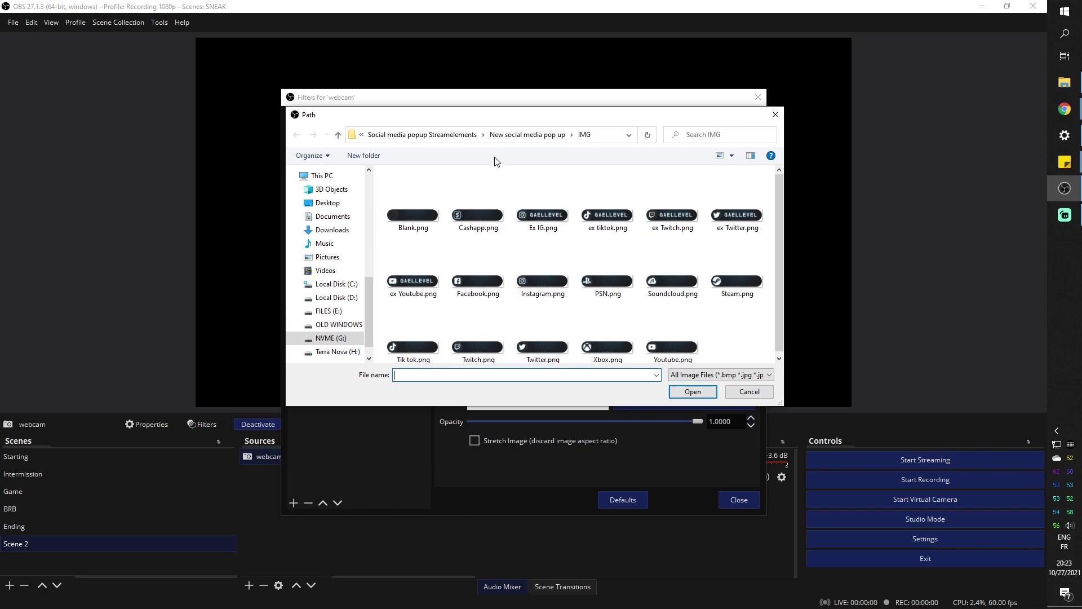
pyautogui.scroll(3, 335, 243)
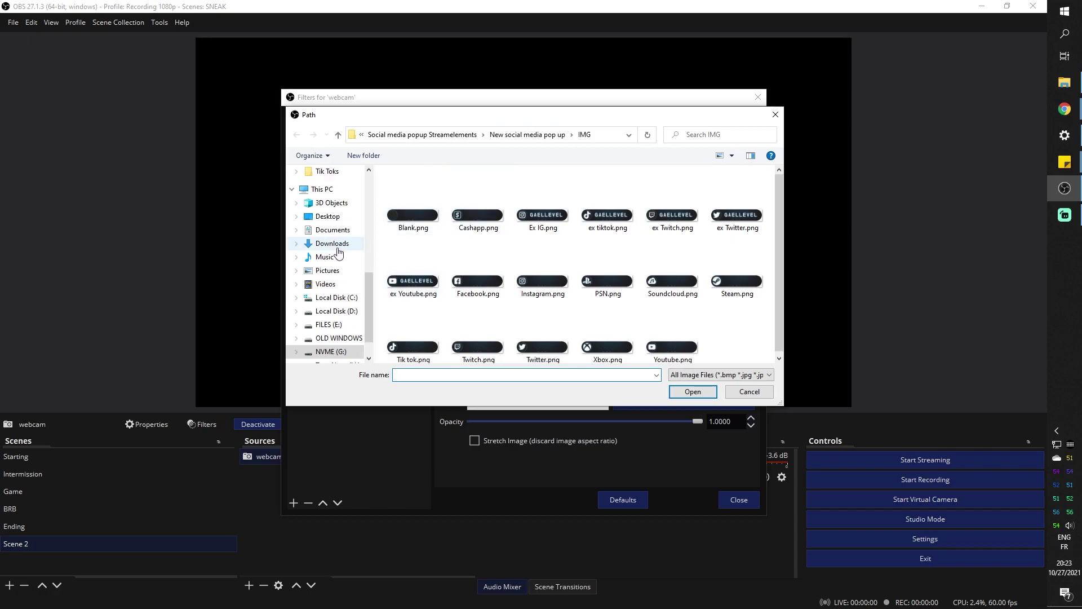
pyautogui.click(424, 135)
pyautogui.hotkey('alt', 'Left')
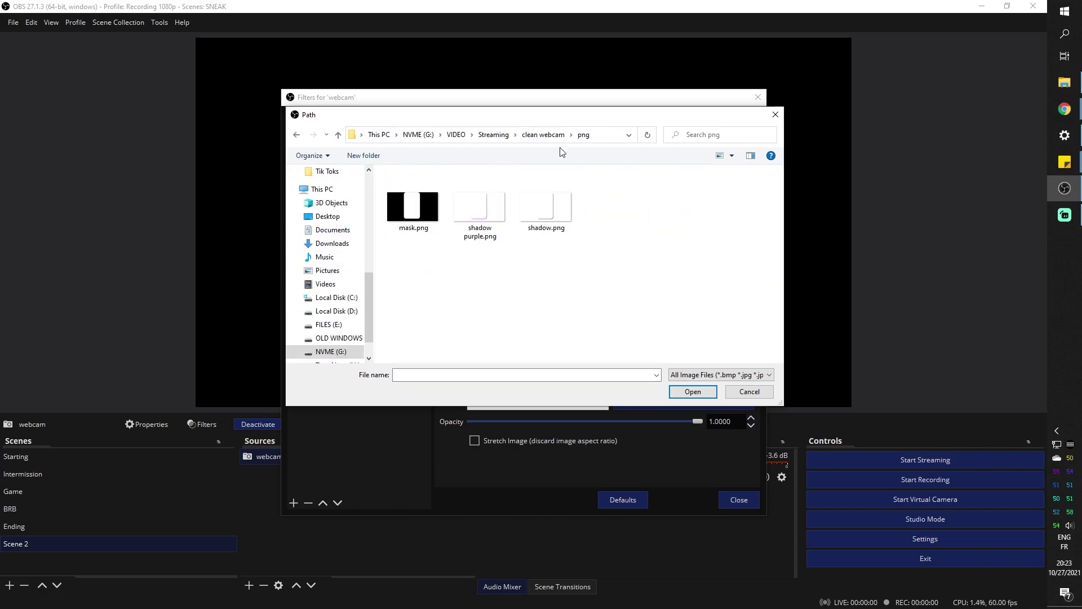
pyautogui.click(416, 218)
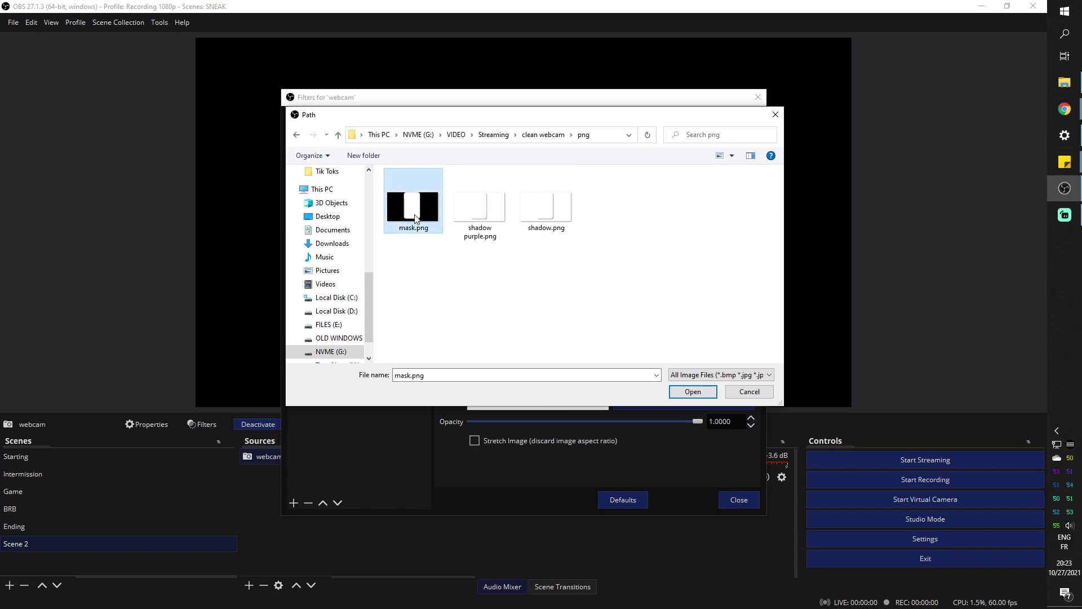
pyautogui.click(691, 396)
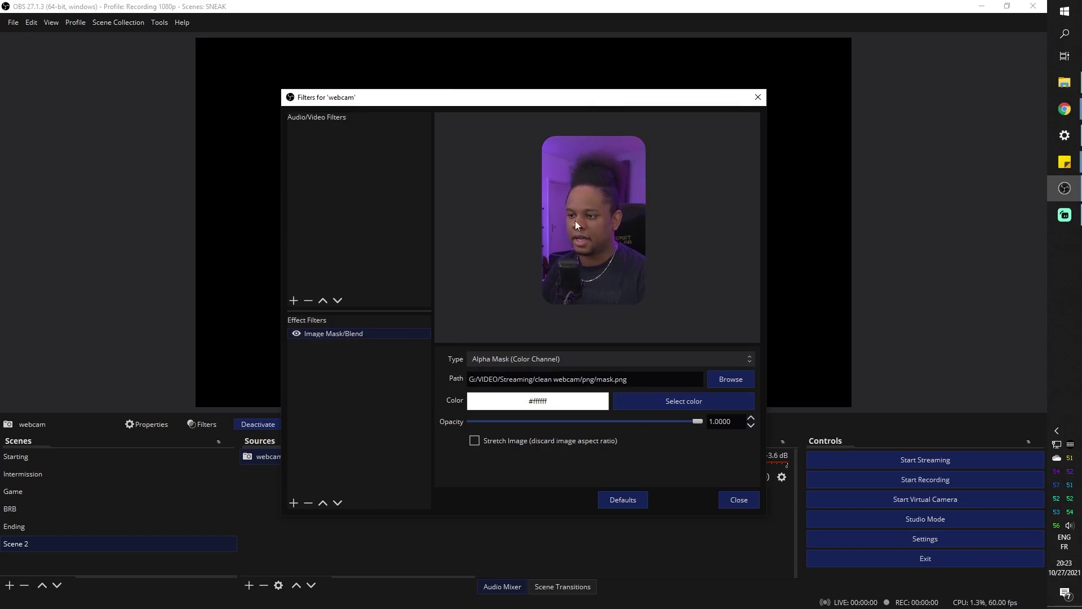
pyautogui.moveTo(606, 104); pyautogui.dragTo(242, 48)
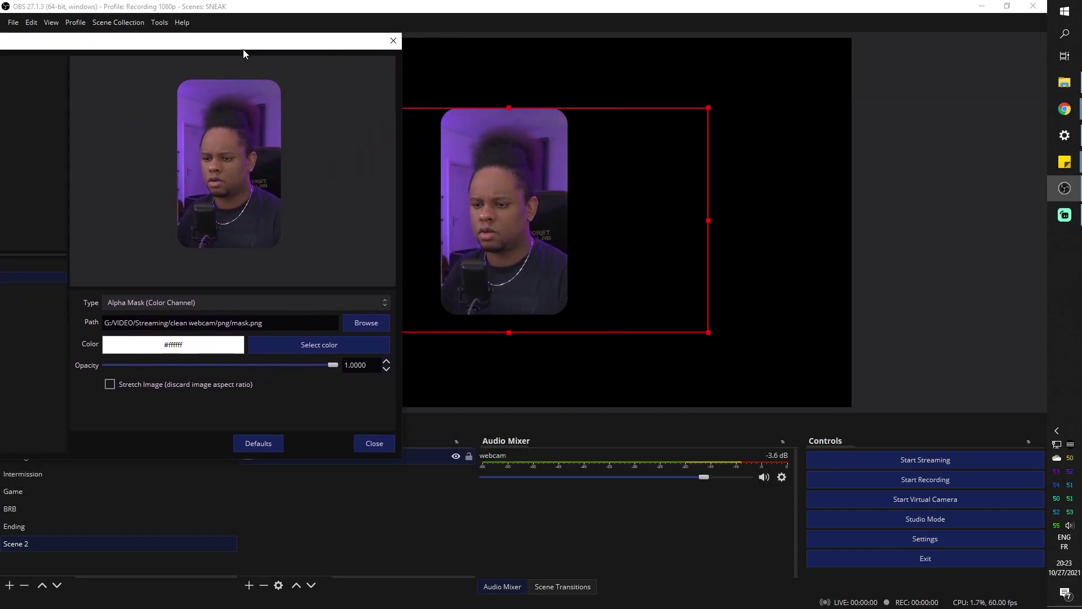
pyautogui.click(374, 443)
# - Shift the masked webcam sideways on the canvas and center it horizontally with the transform option
pyautogui.moveTo(472, 224); pyautogui.dragTo(691, 239)
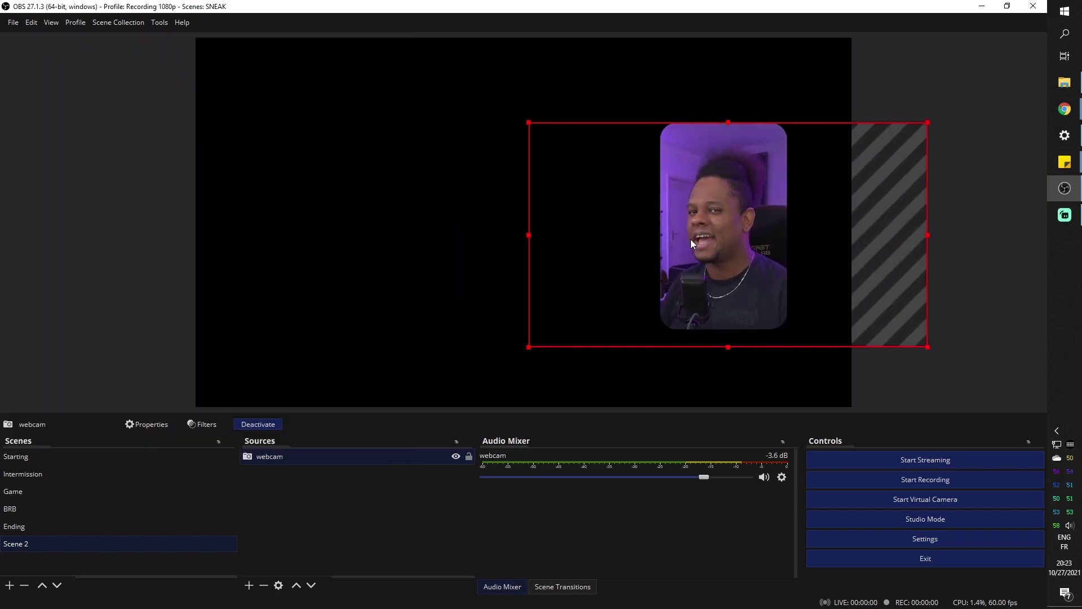
pyautogui.rightClick(692, 239)
pyautogui.moveTo(738, 248)
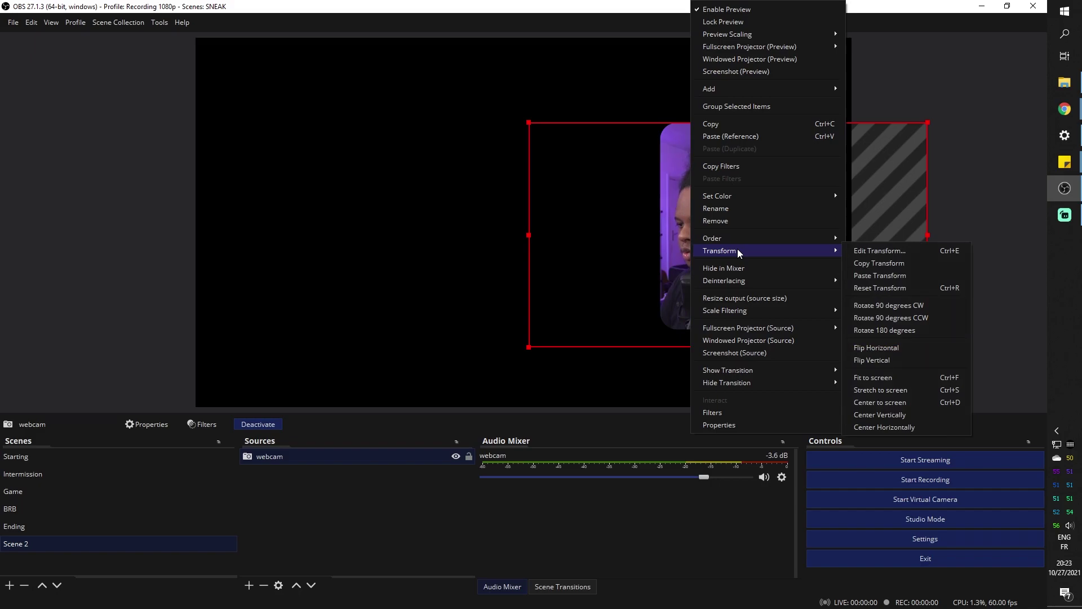
pyautogui.click(896, 426)
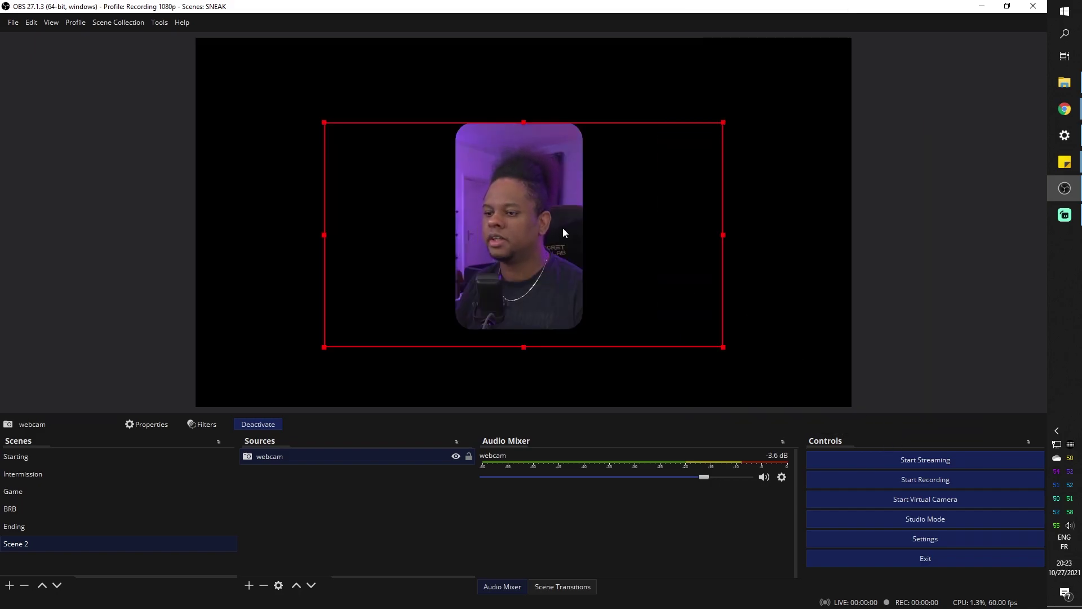
# - Flip the masked webcam horizontally and move it to the left side of the canvas
pyautogui.rightClick(277, 455)
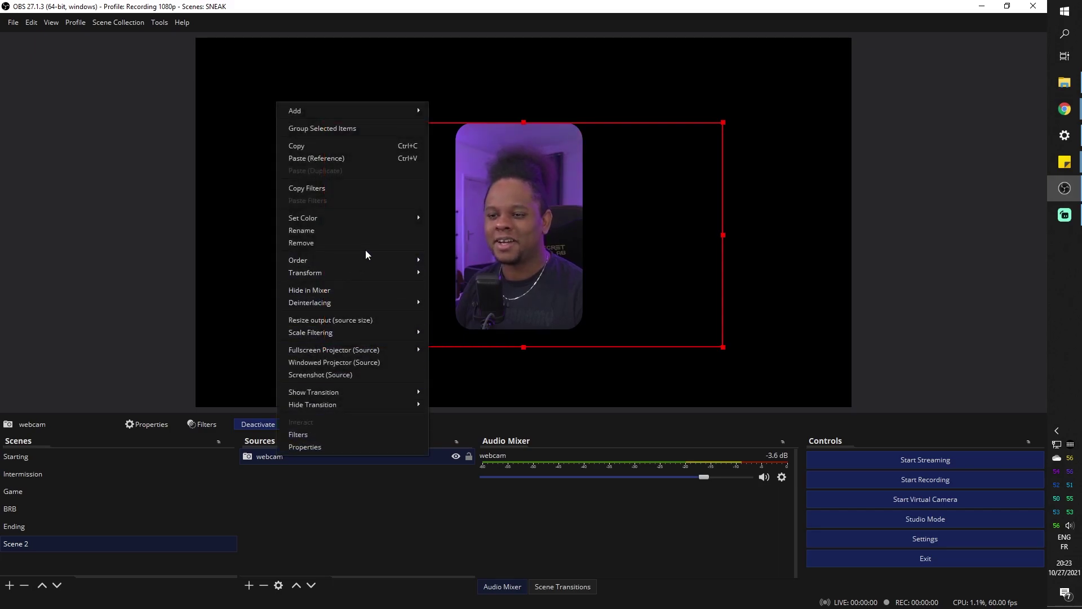
pyautogui.moveTo(372, 271)
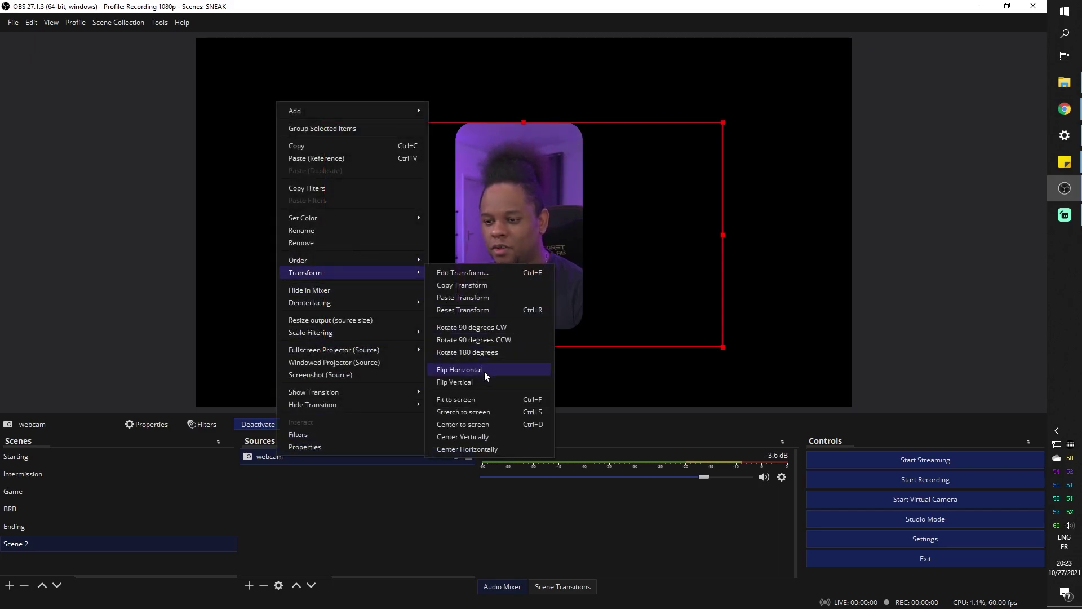
pyautogui.click(486, 371)
pyautogui.moveTo(529, 257); pyautogui.dragTo(302, 287)
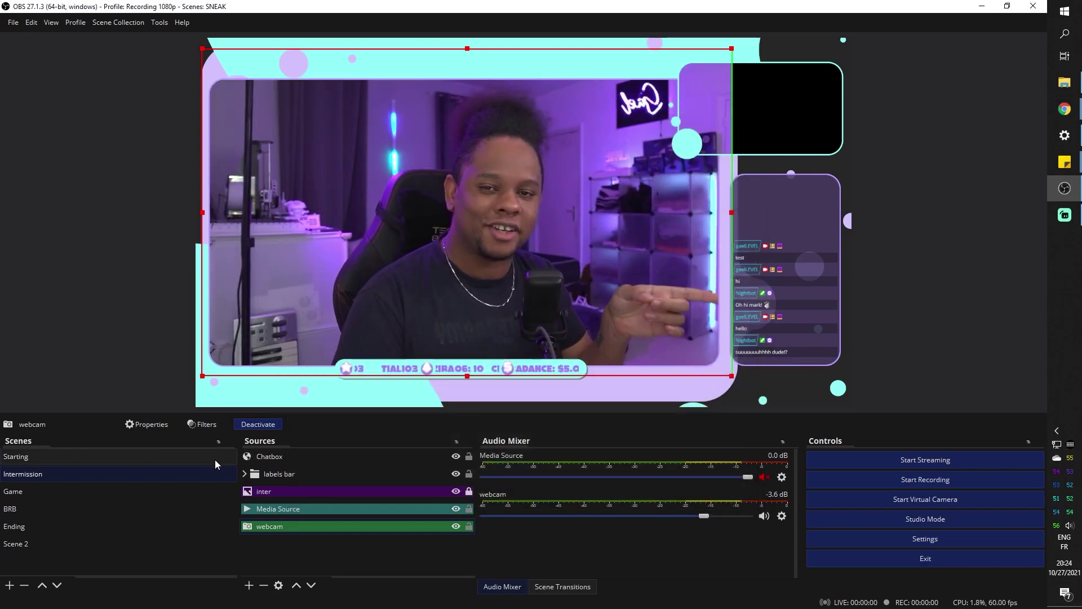
# - In the Intermission scene, enable "Shutdown source when not visible" for the Chatbox browser source
pyautogui.click(81, 462)
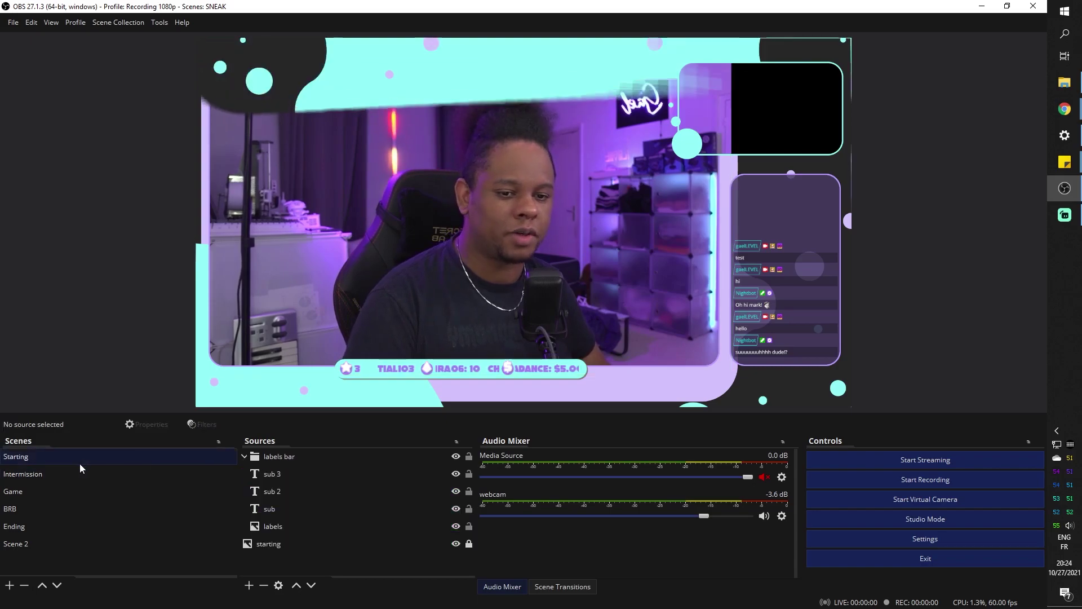
pyautogui.click(60, 478)
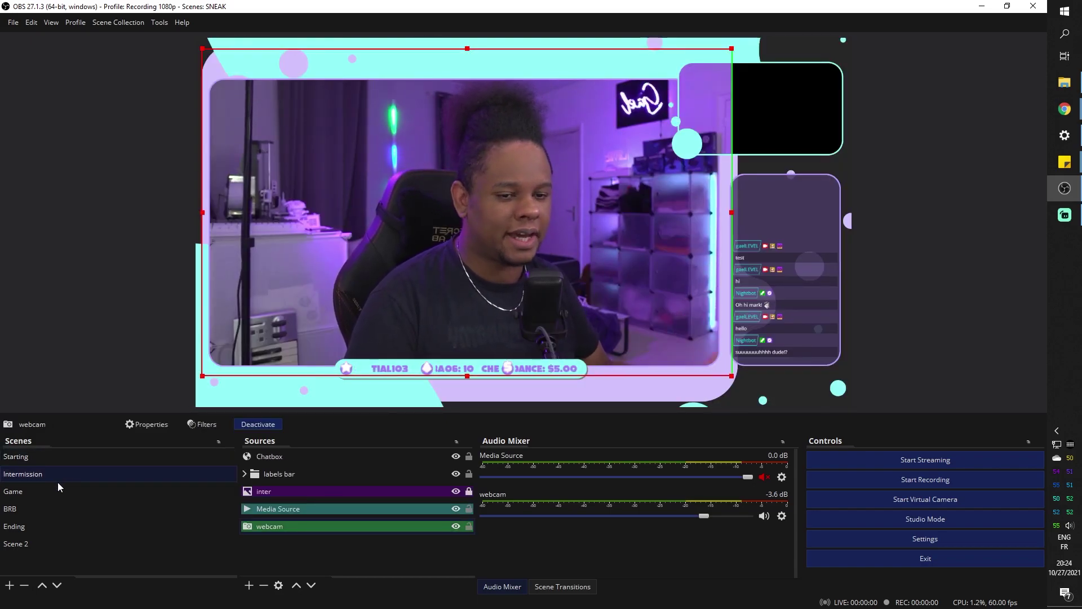
pyautogui.click(758, 213)
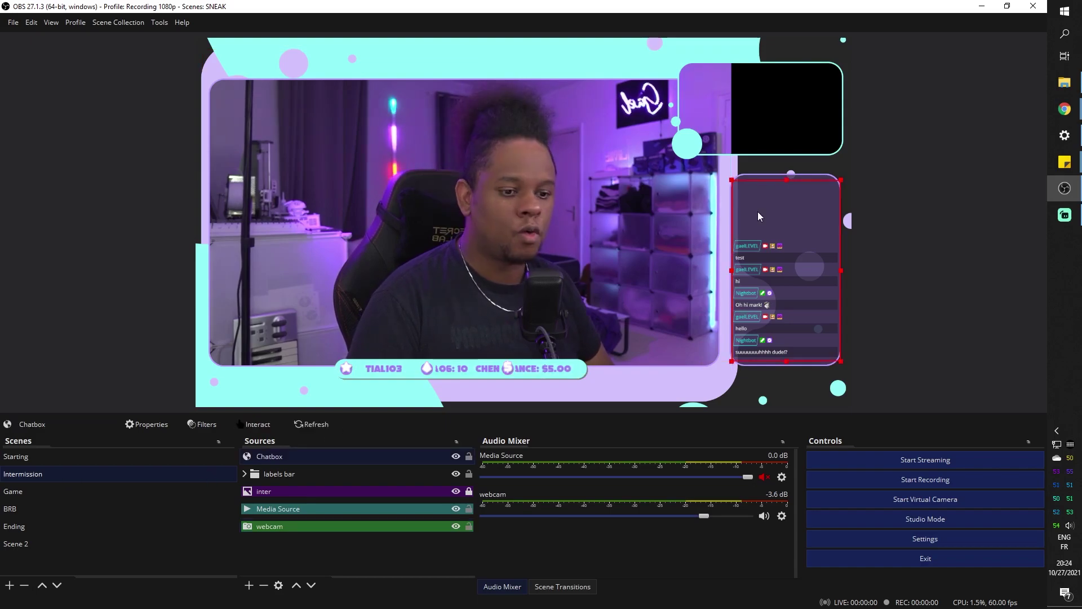
pyautogui.doubleClick(342, 455)
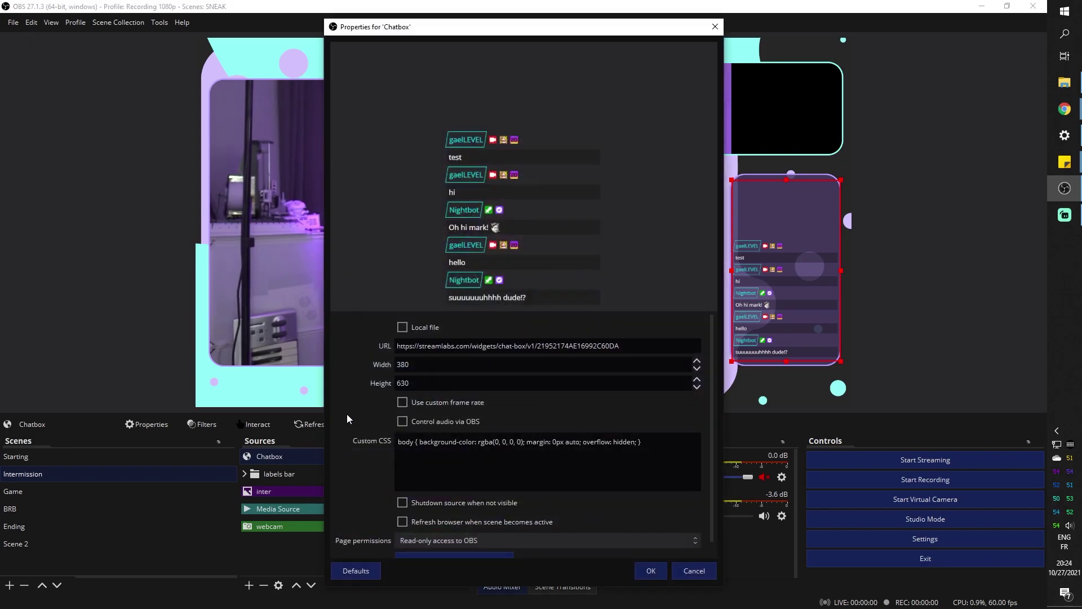
pyautogui.scroll(-1, 345, 433)
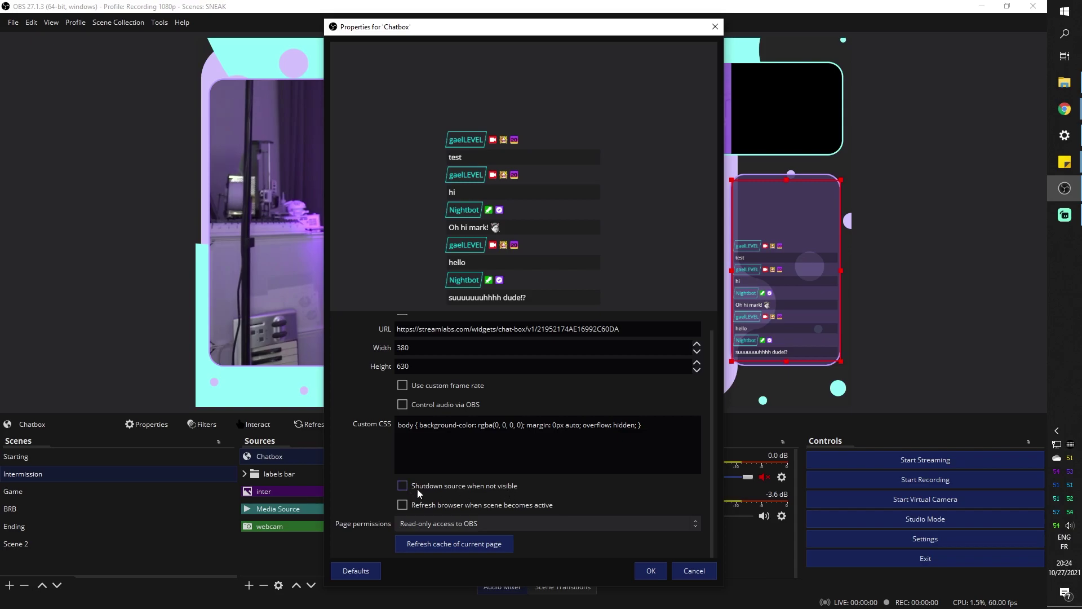
pyautogui.click(652, 570)
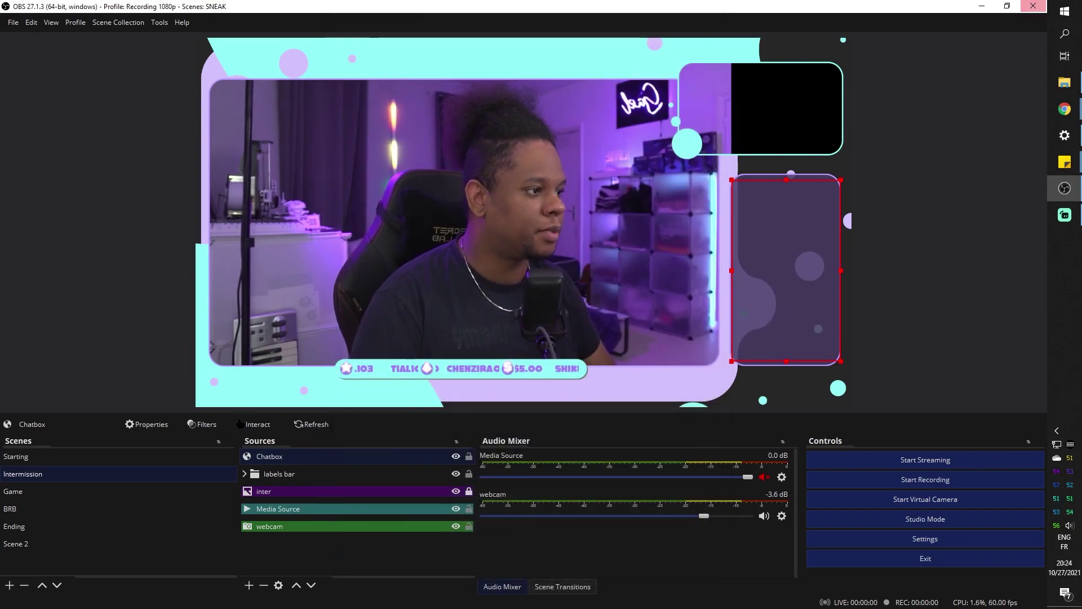
# - Switch to the Twitch page in Chrome, send "hi" and "hello" in the stream chat, and return to OBS Studio
pyautogui.click(1064, 113)
pyautogui.write('hi')
pyautogui.press('Return')
pyautogui.write('h')
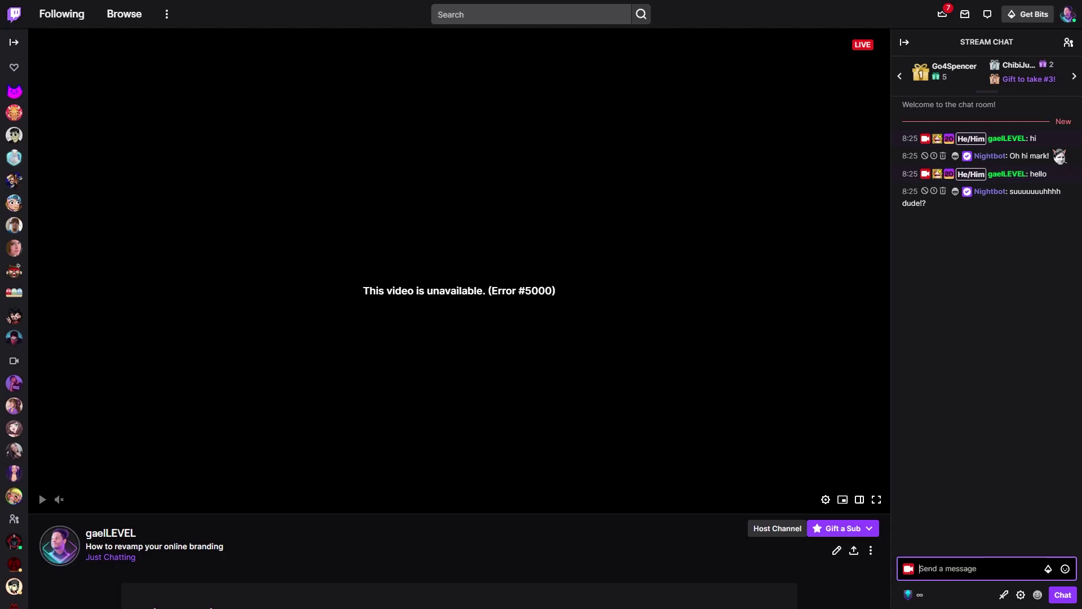
pyautogui.hotkey('alt', 'Tab')
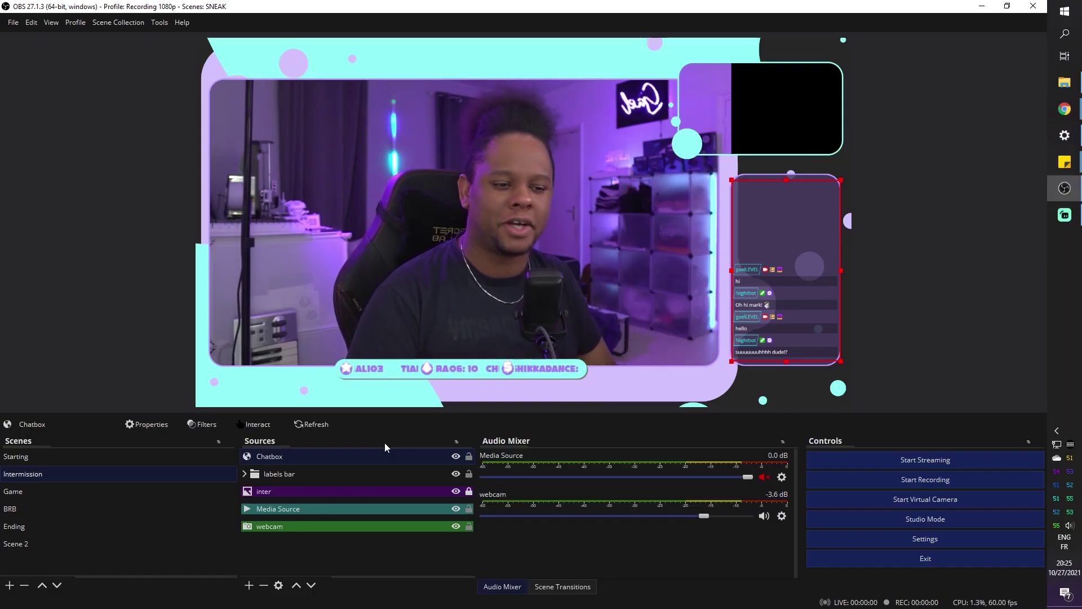
# - Switch to the Game scene and back to Intermission to test the Chatbox, and review its browser source properties
pyautogui.click(34, 493)
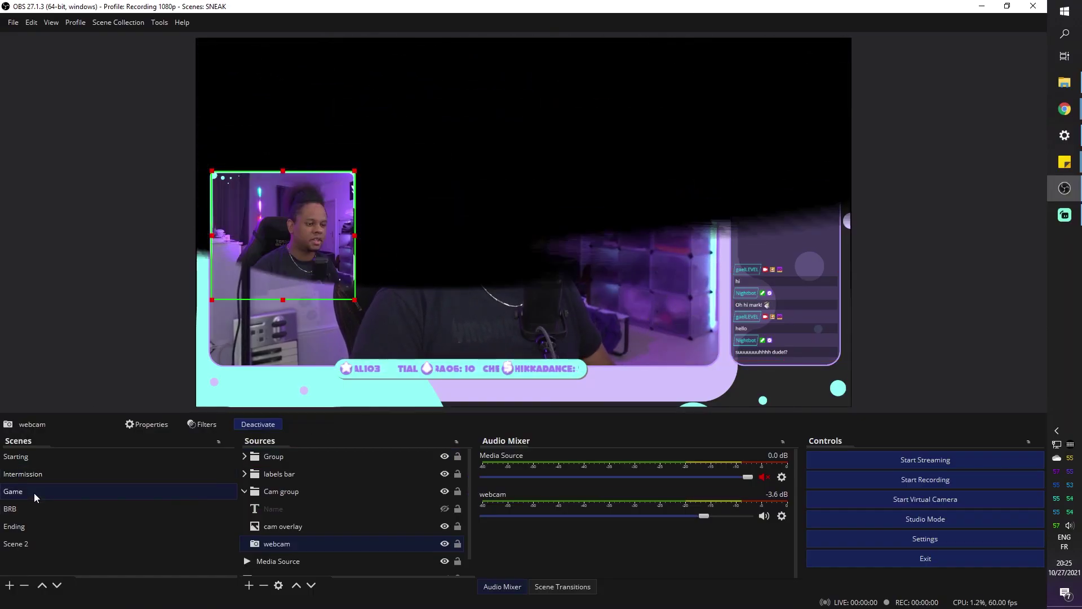
pyautogui.click(62, 475)
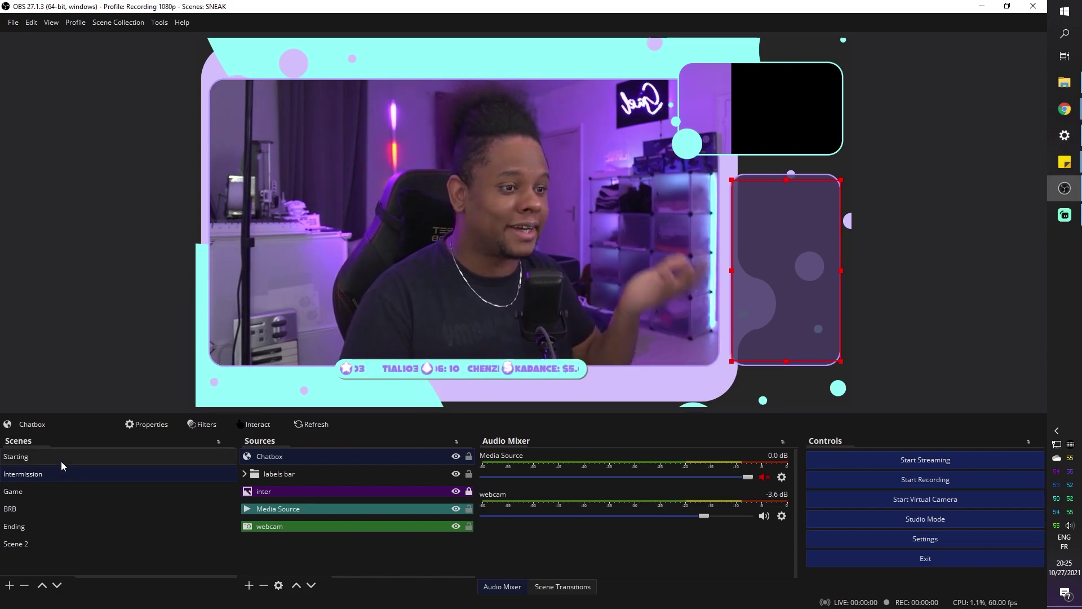
pyautogui.doubleClick(290, 455)
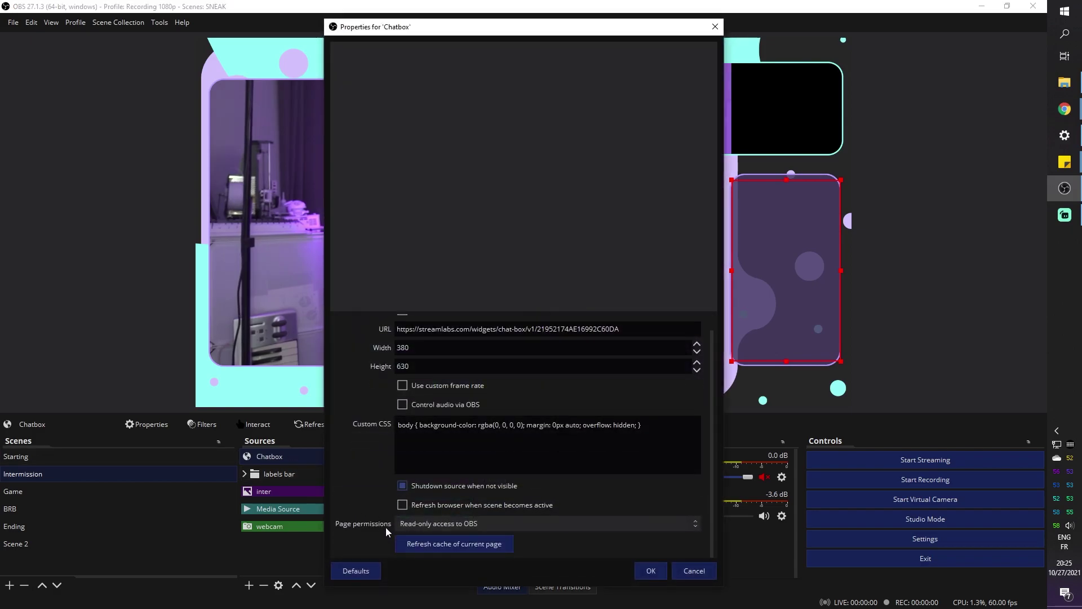
pyautogui.click(652, 573)
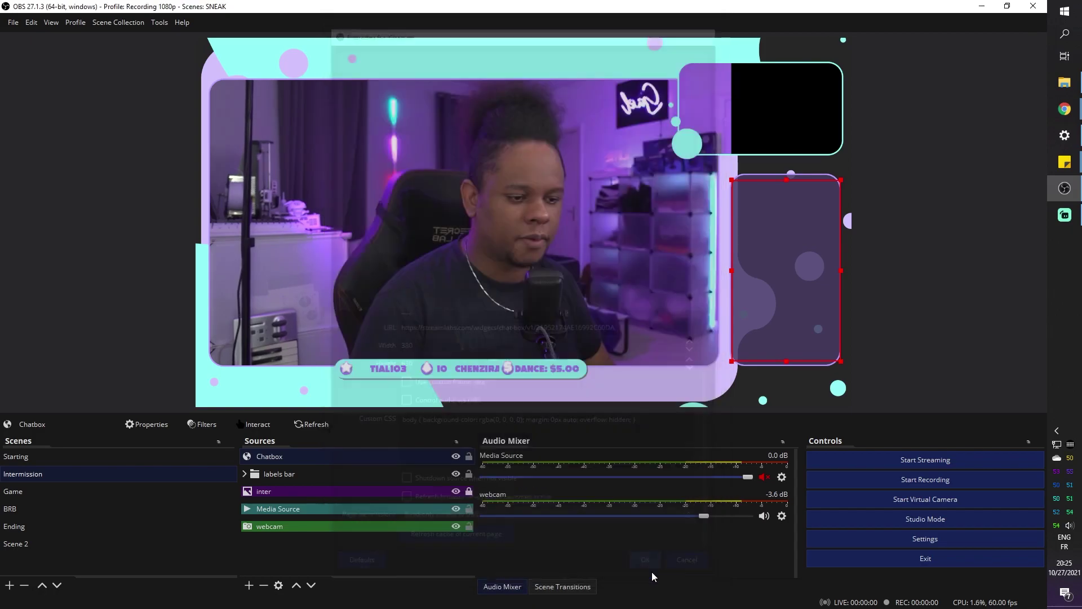
# - Switch to the Game scene and change the scene transition to Fade
pyautogui.click(26, 498)
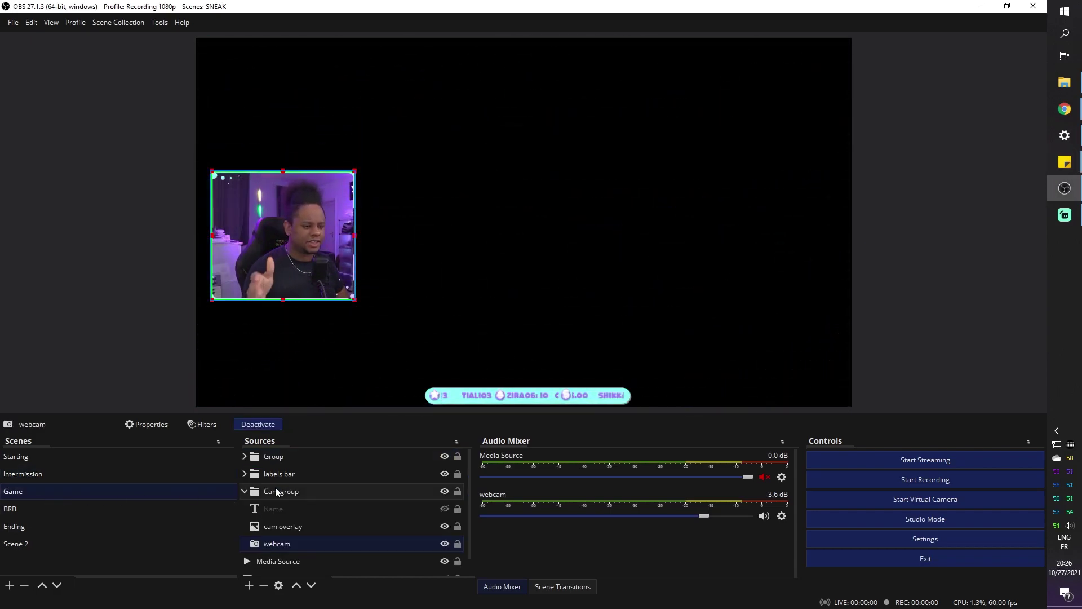
pyautogui.click(556, 587)
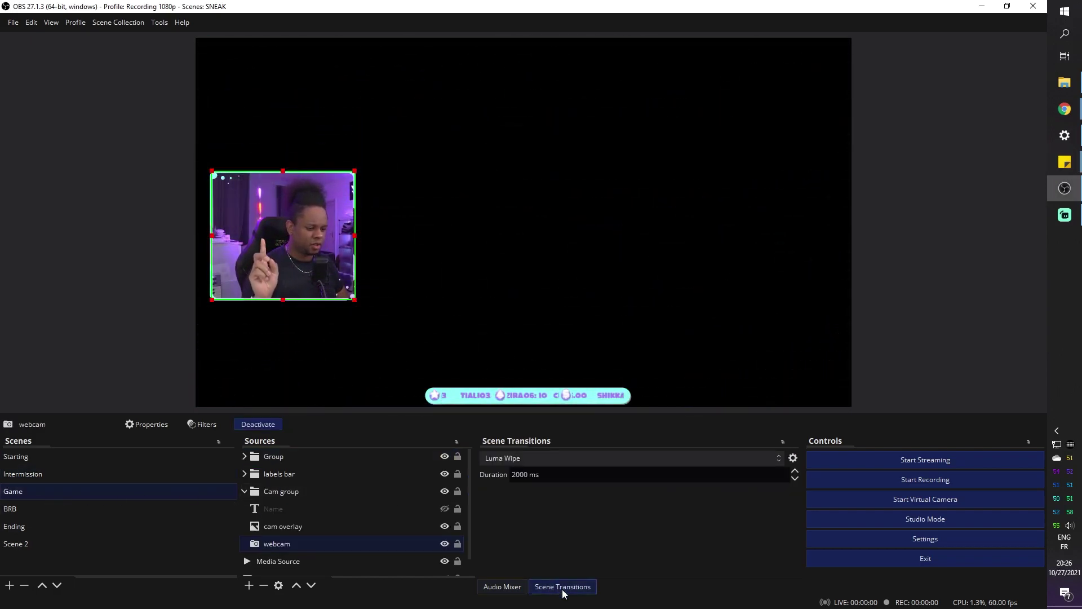
pyautogui.click(559, 460)
pyautogui.click(547, 478)
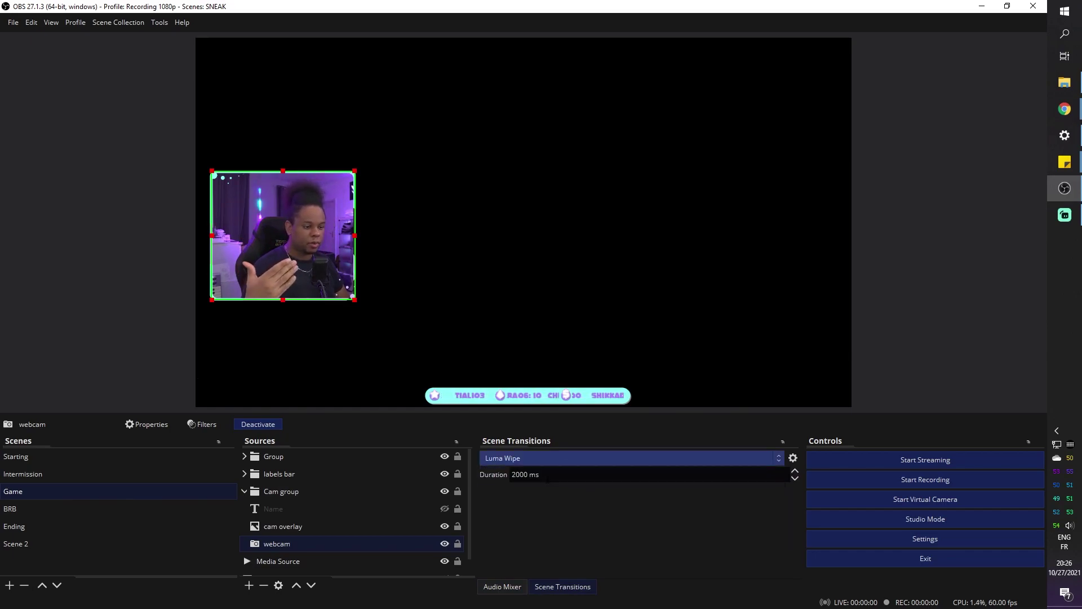
# - Preview the Fade transition by switching through the Intermission, Game and Starting scenes
pyautogui.click(27, 475)
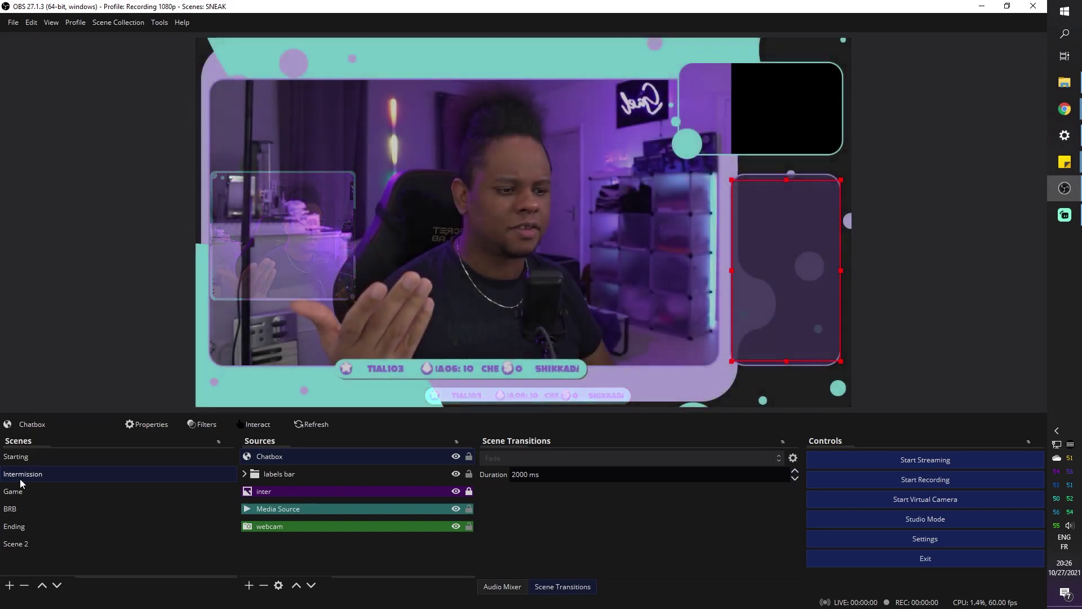
pyautogui.click(23, 492)
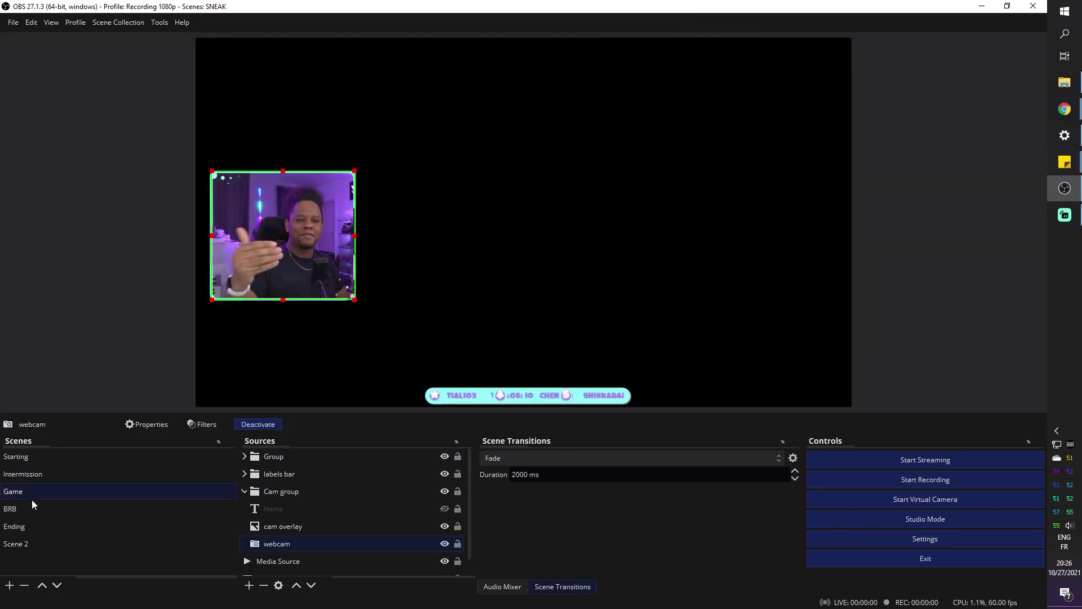
pyautogui.click(43, 455)
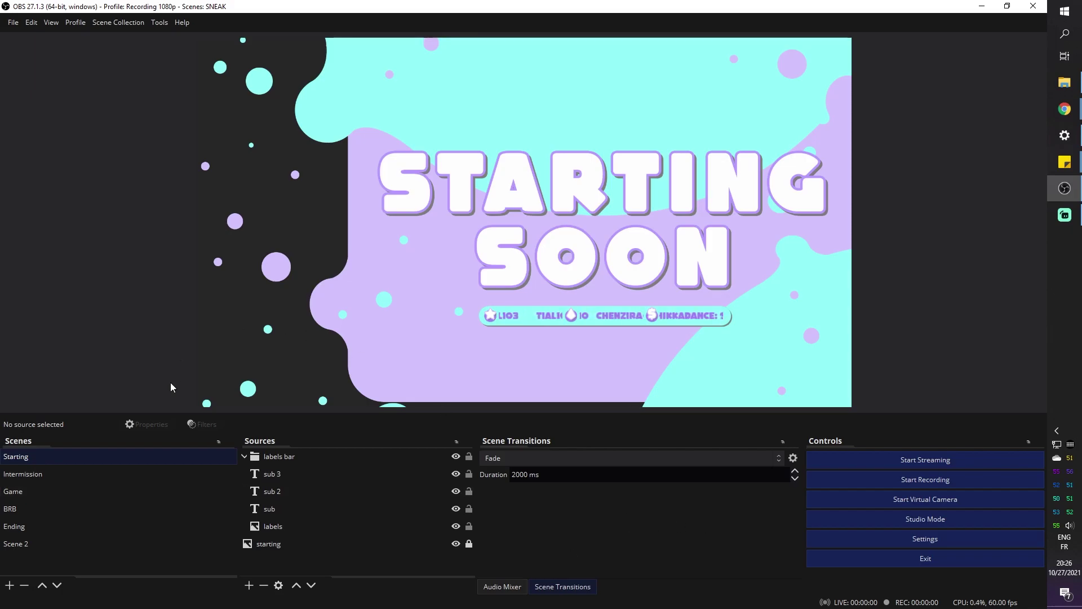
# - Set the Game scene's transition override to Luma Wipe and test it by switching to Intermission and back to Game
pyautogui.click(11, 492)
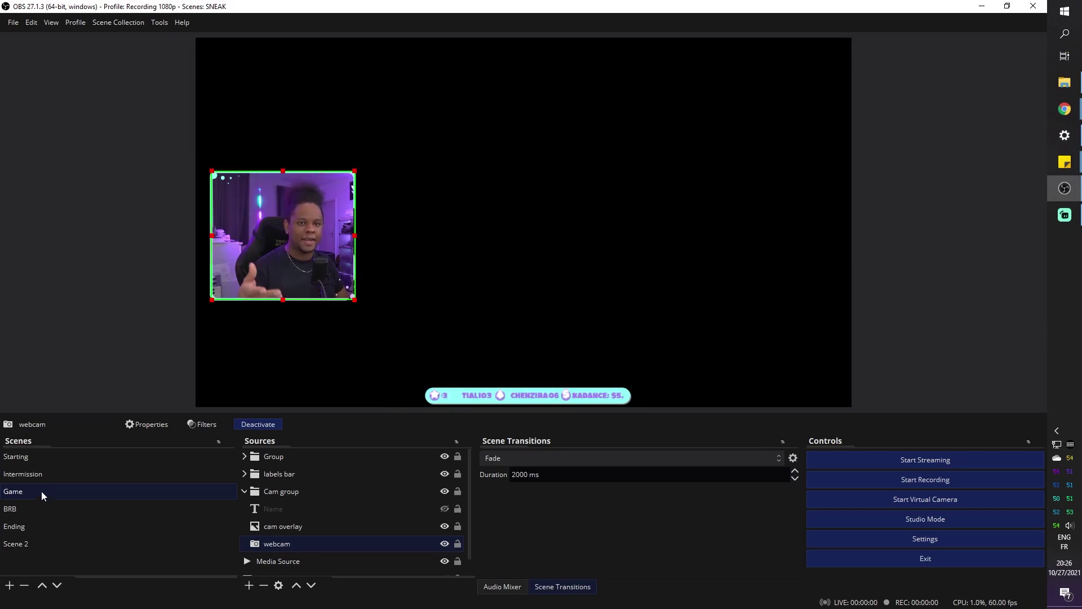
pyautogui.rightClick(41, 492)
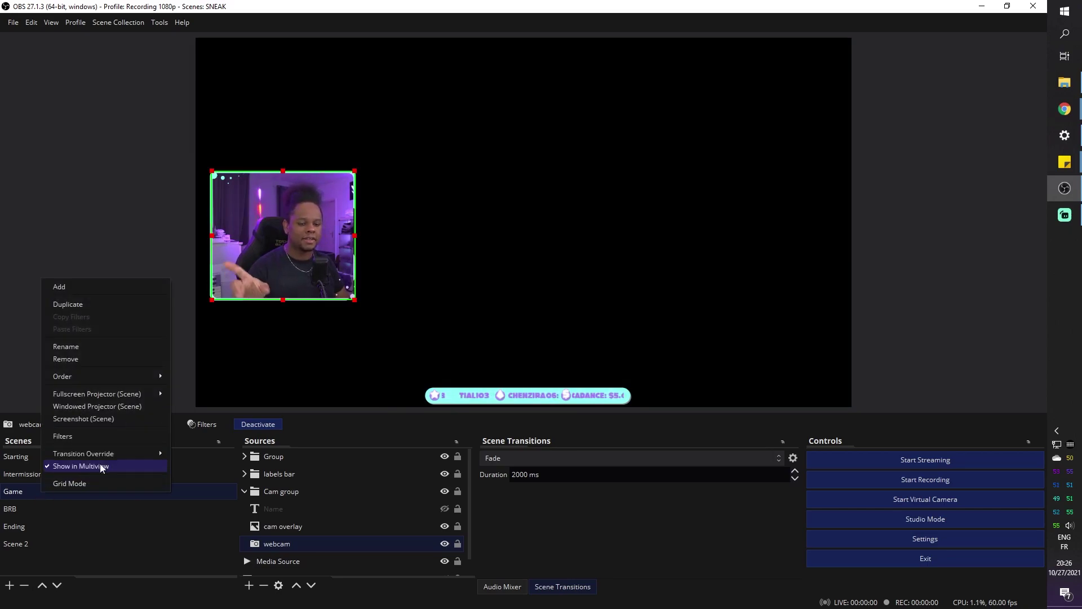
pyautogui.moveTo(110, 454)
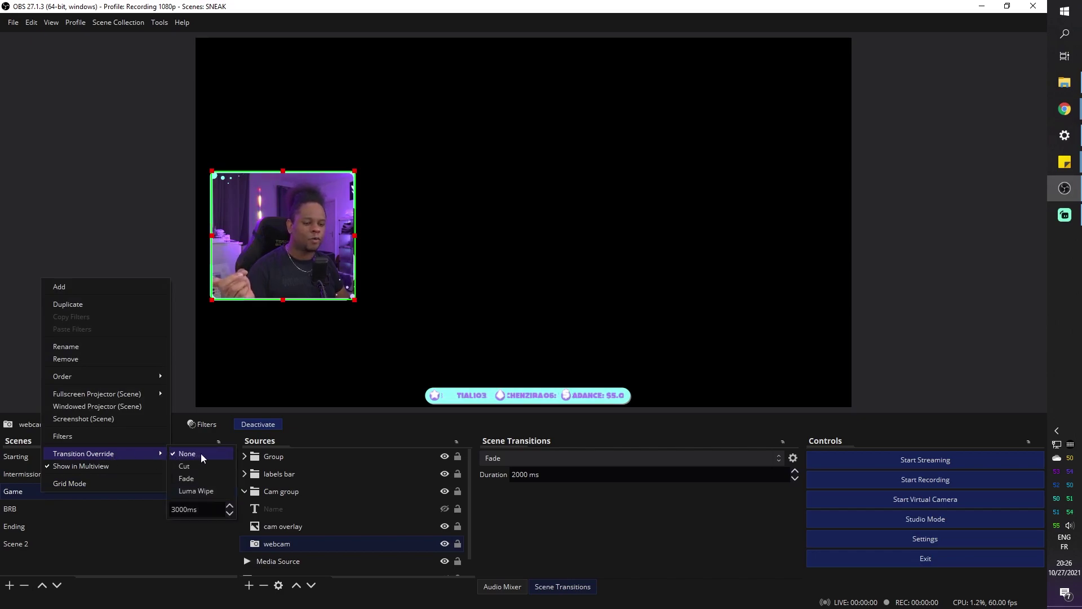
pyautogui.click(201, 491)
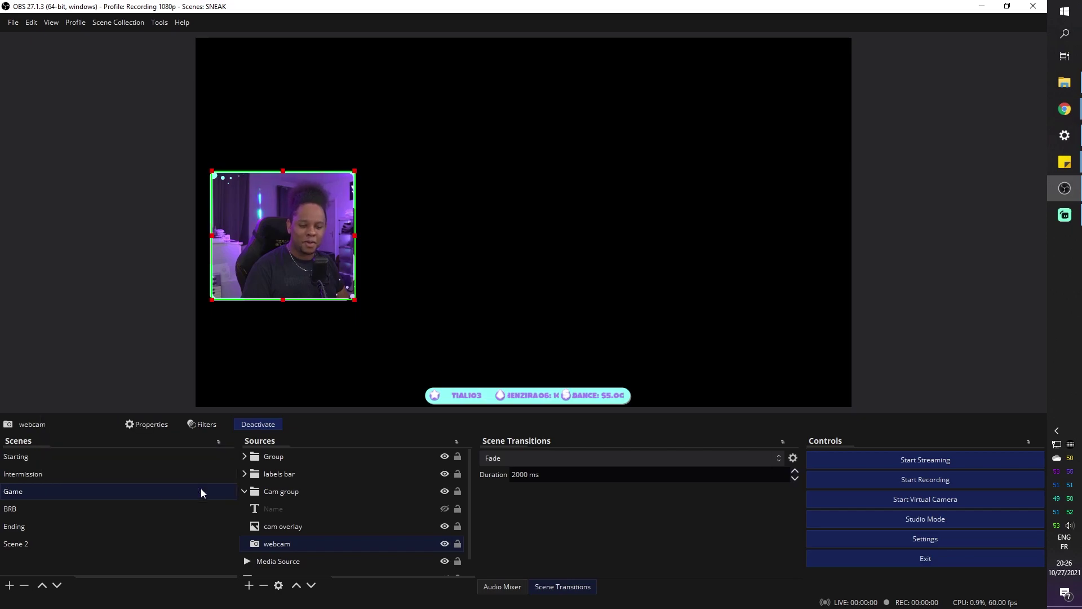
pyautogui.click(40, 474)
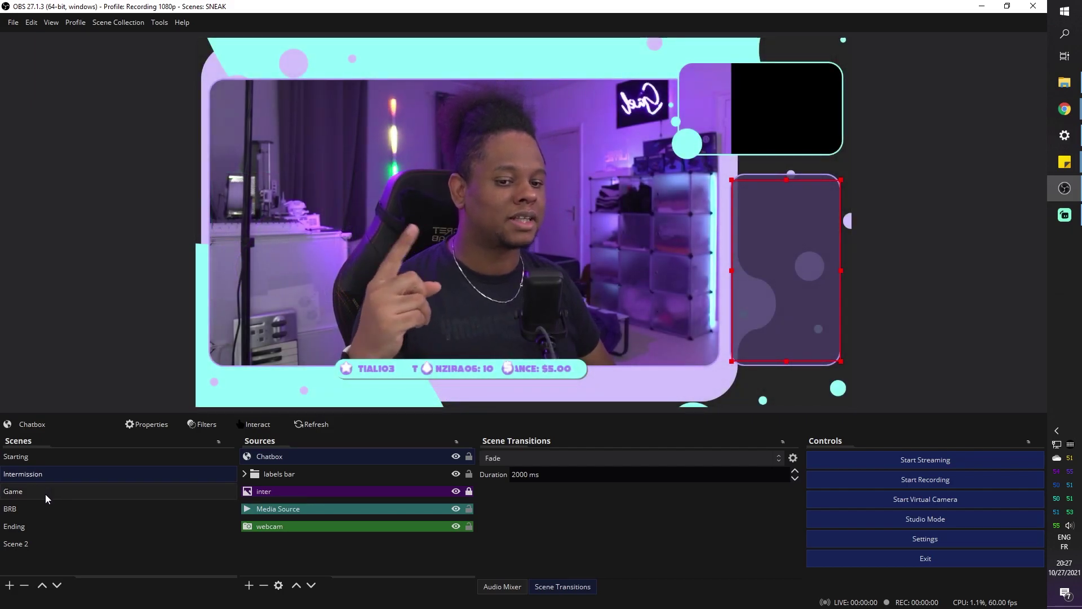
pyautogui.click(45, 494)
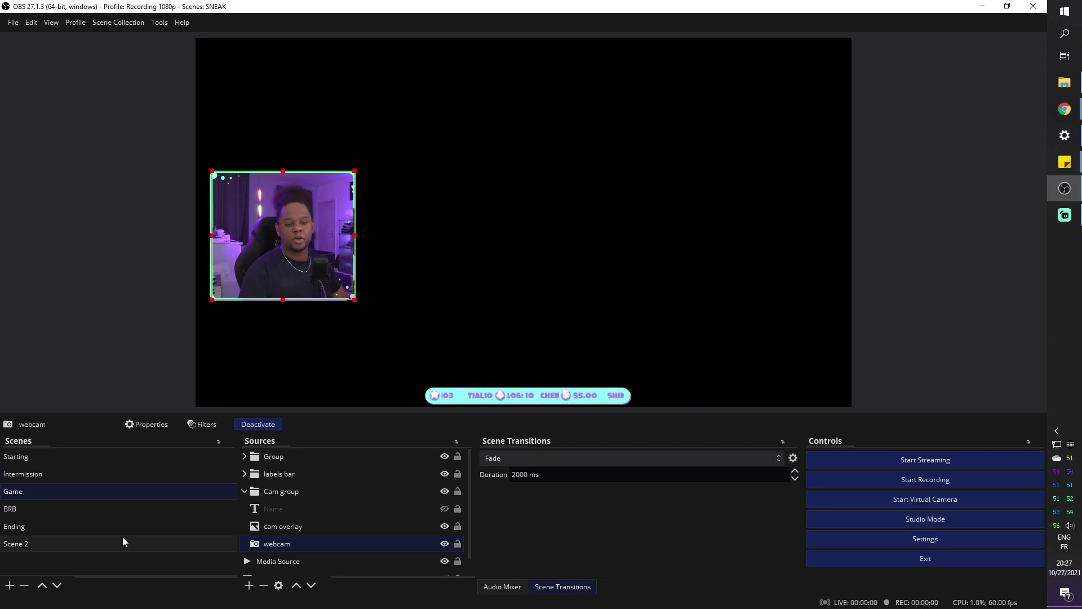
# - Create a new scene with the default name and add a Display Capture source of the primary monitor, Display 1, to it
pyautogui.click(10, 585)
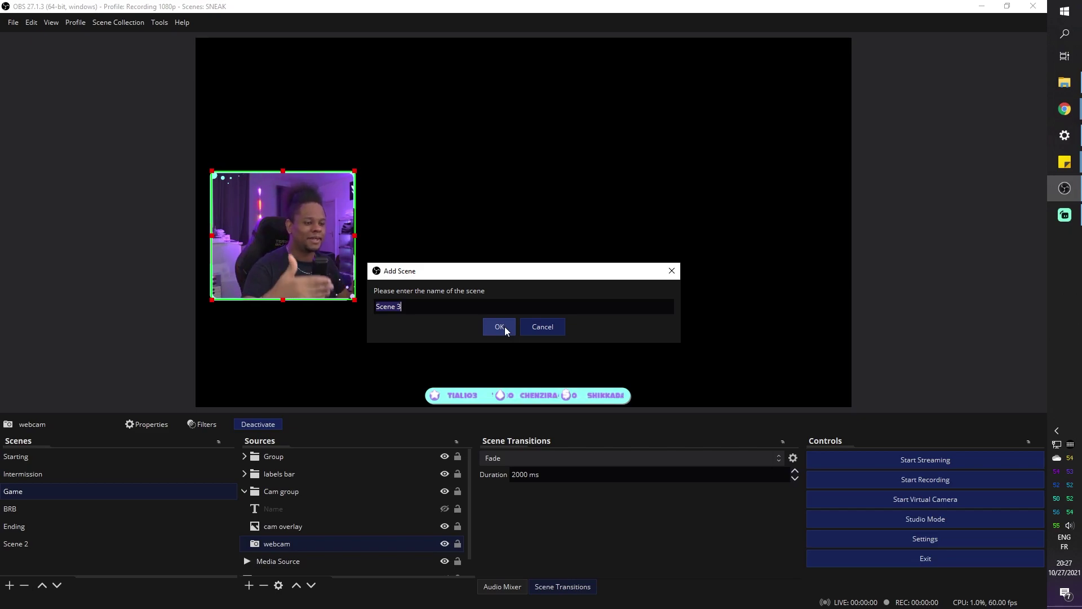
pyautogui.click(505, 327)
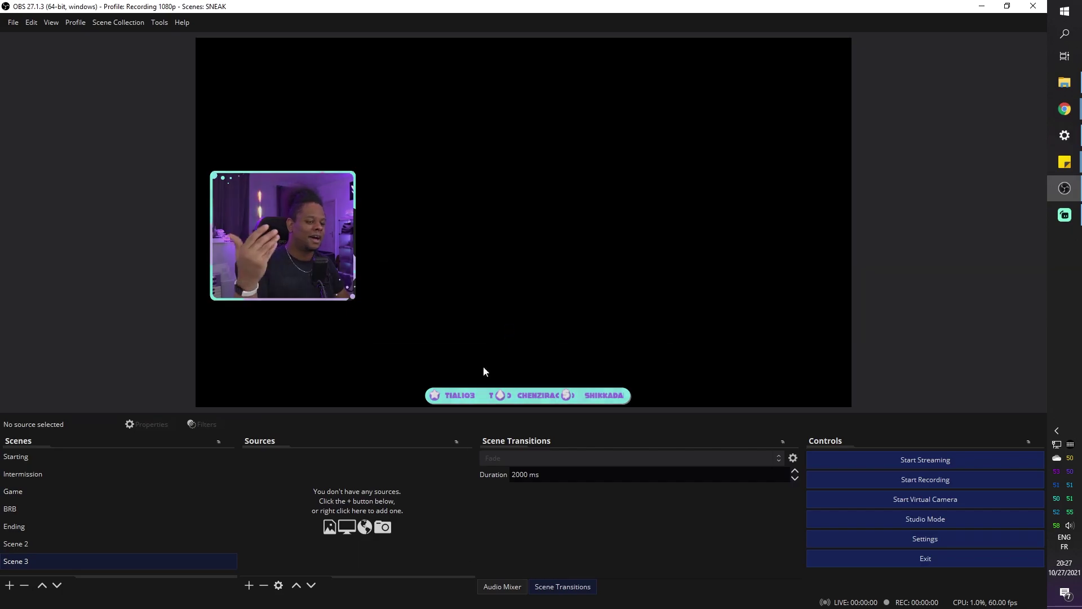
pyautogui.click(249, 585)
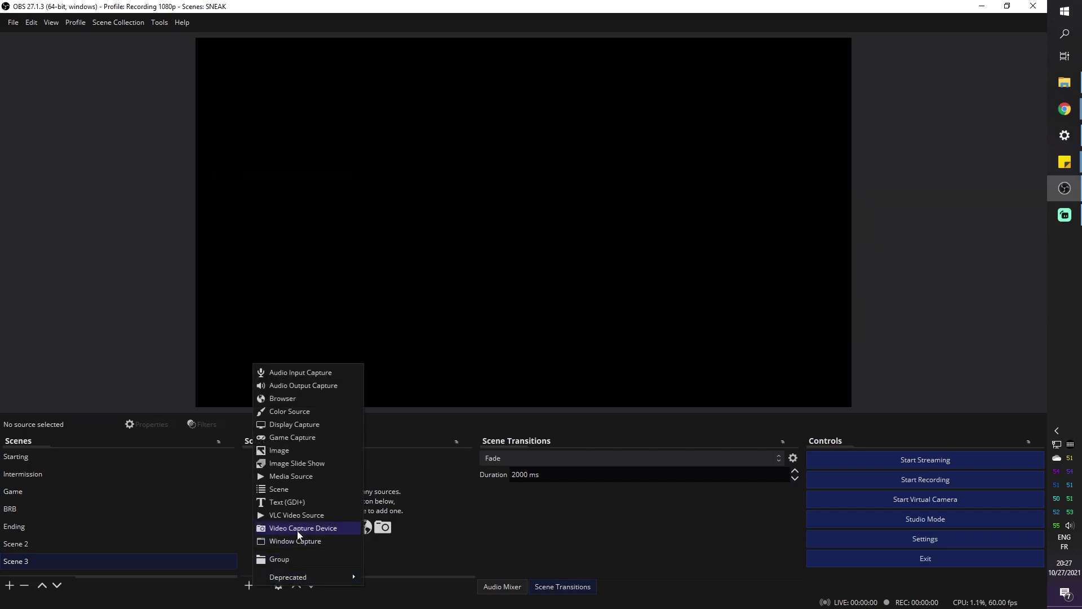
pyautogui.click(294, 424)
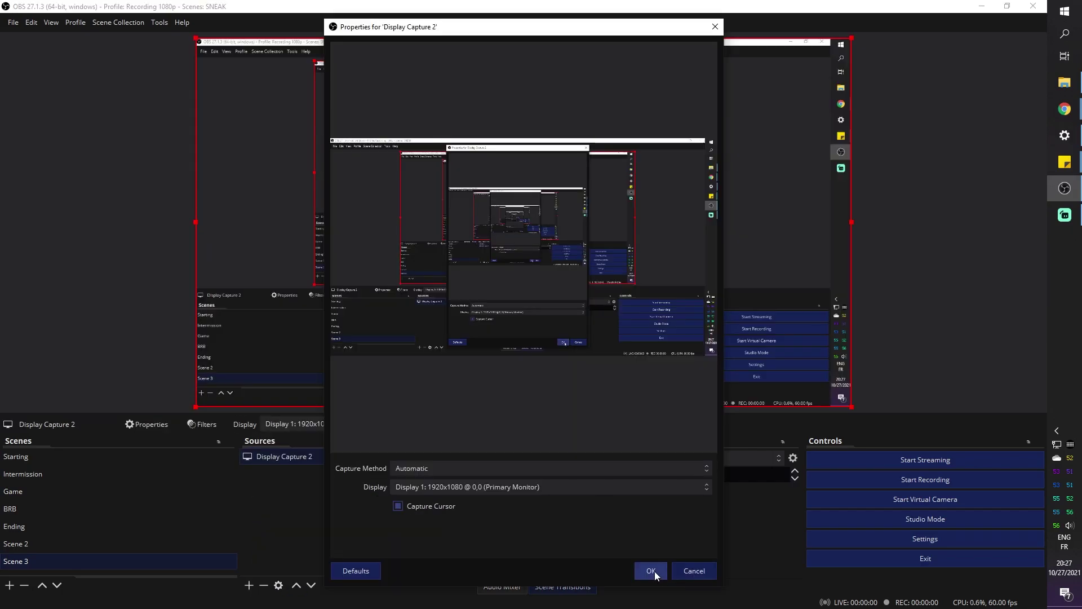
pyautogui.click(655, 571)
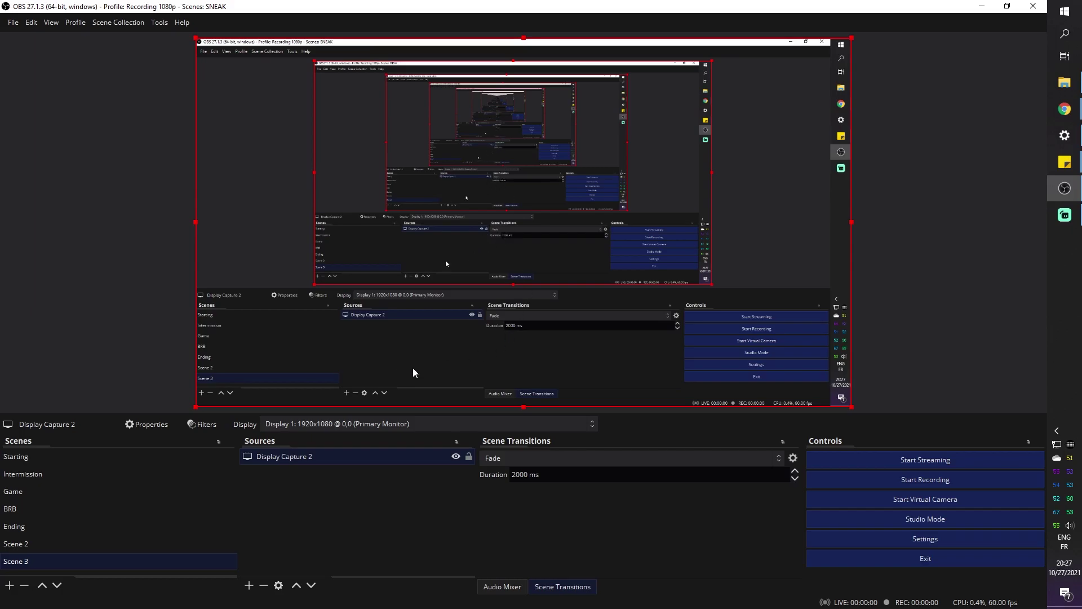
# - Disable the OBS preview and enable it again
pyautogui.rightClick(533, 184)
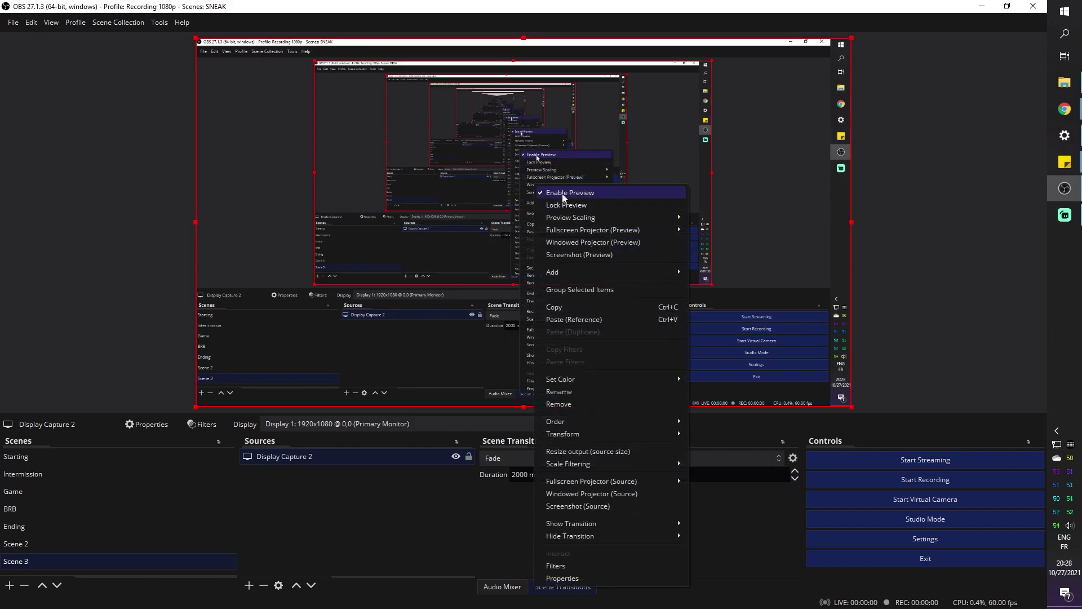
pyautogui.click(563, 193)
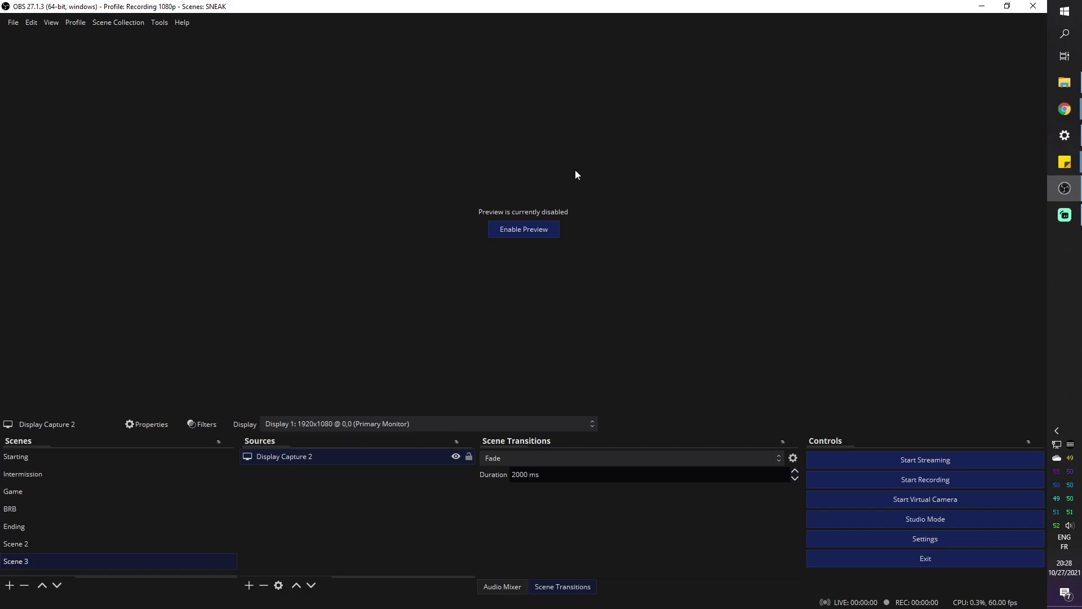
pyautogui.click(519, 232)
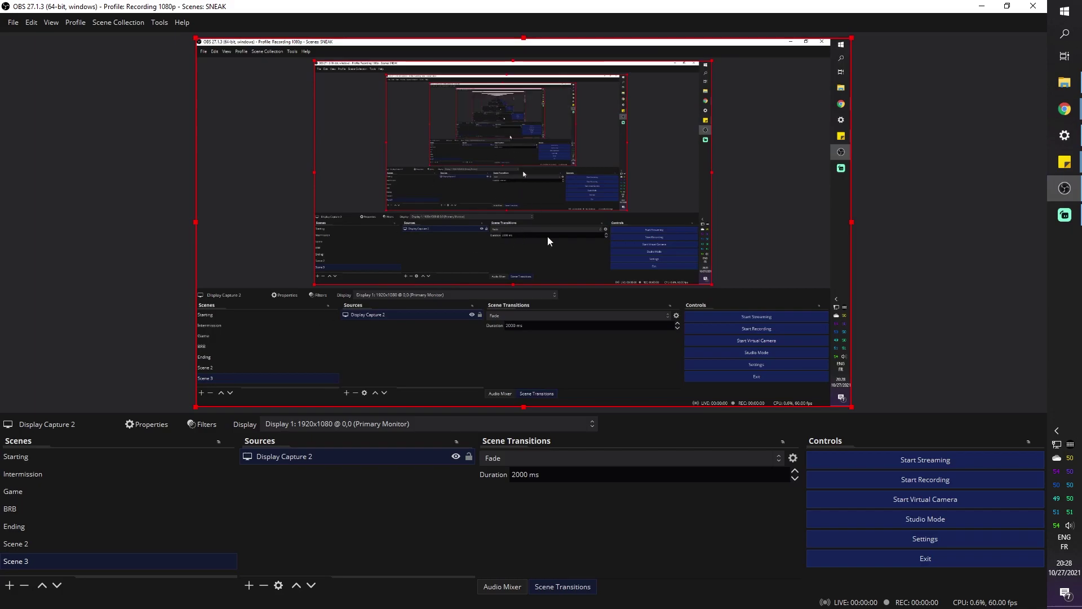
pyautogui.moveTo(620, 257); pyautogui.dragTo(567, 263)
# - Hide the display capture source and add a new Image Slide Show source to the scene
pyautogui.click(456, 456)
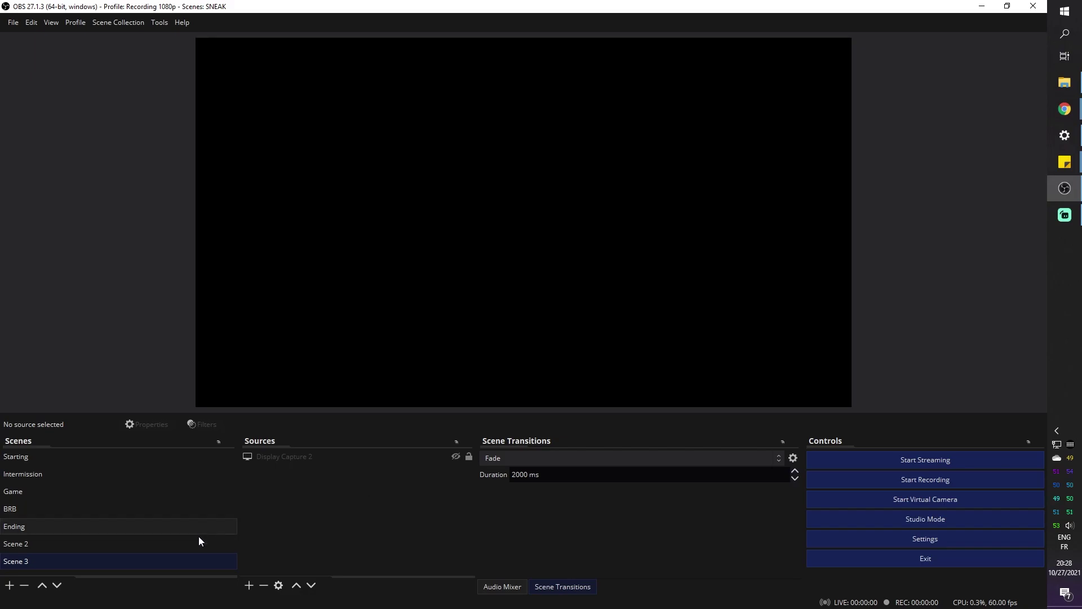
pyautogui.click(249, 585)
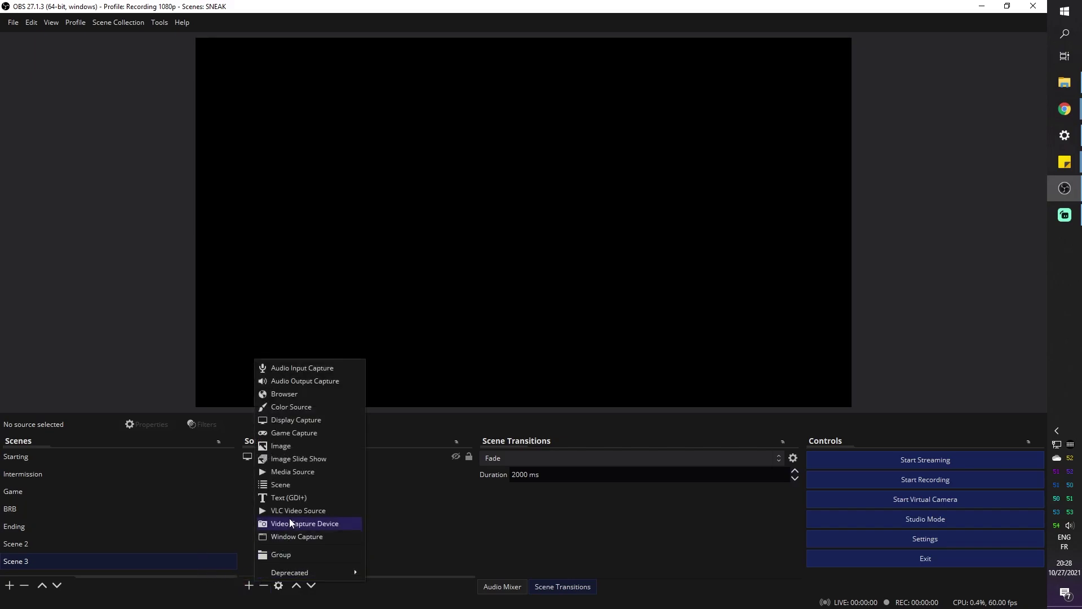
pyautogui.click(297, 459)
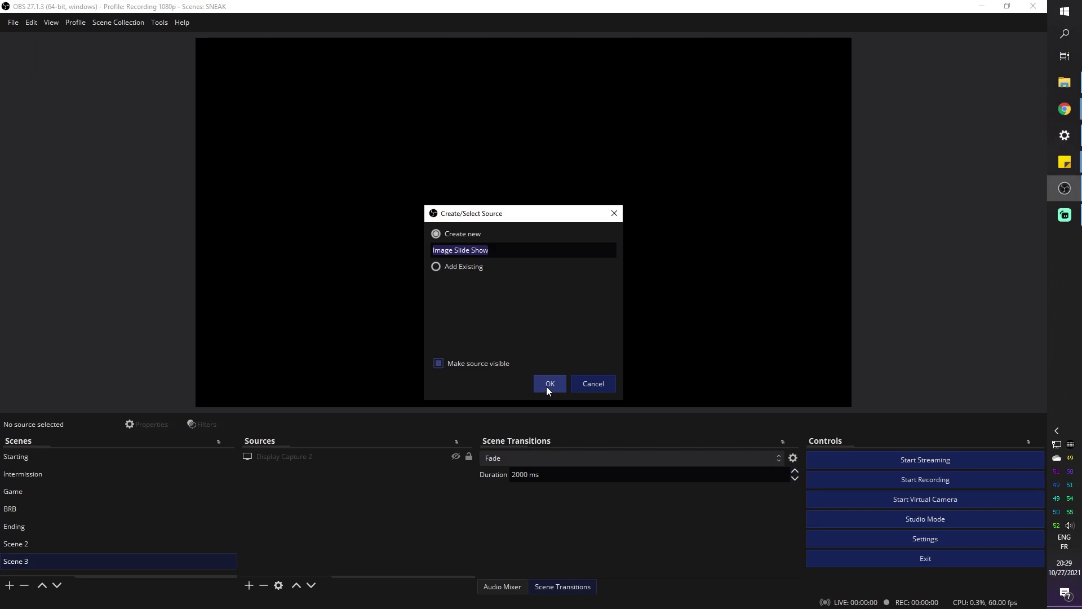
pyautogui.click(547, 386)
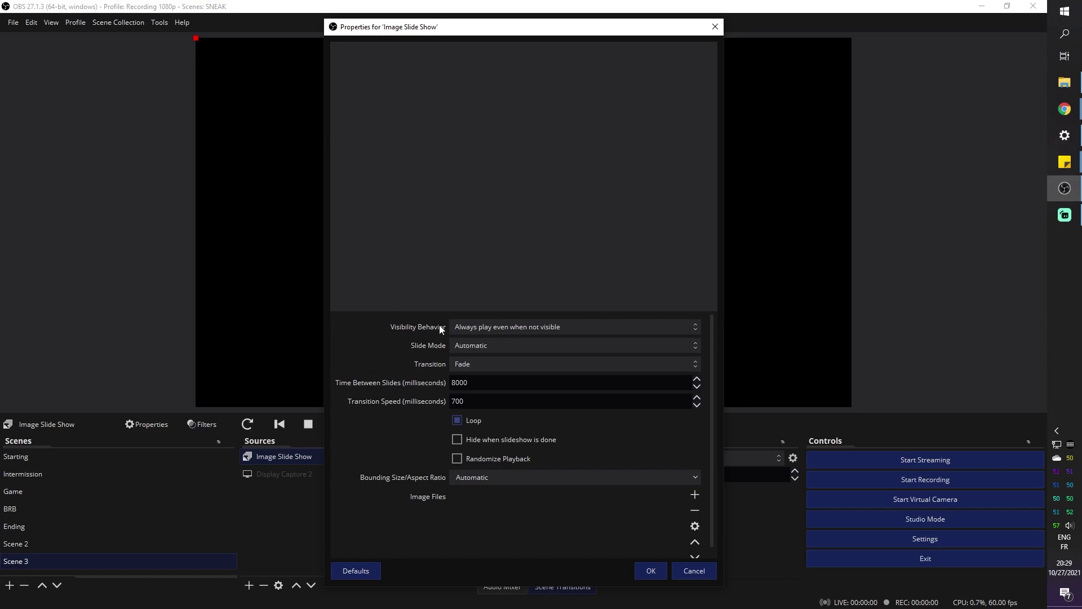
# - Review the slide show's visibility behavior and slide mode options, and set the time between slides to 2000 milliseconds
pyautogui.click(656, 323)
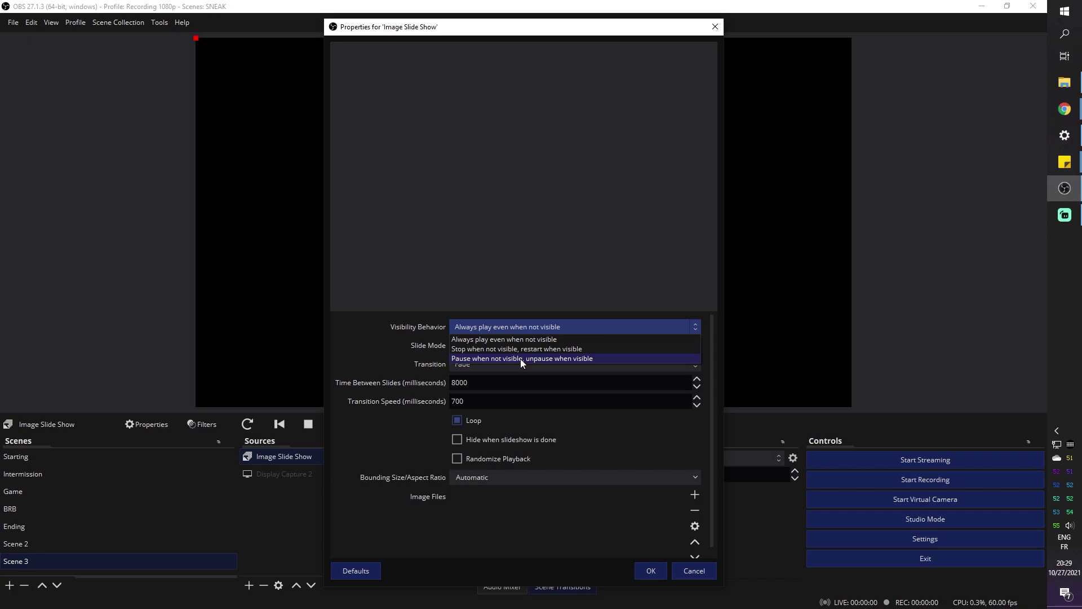
pyautogui.click(384, 355)
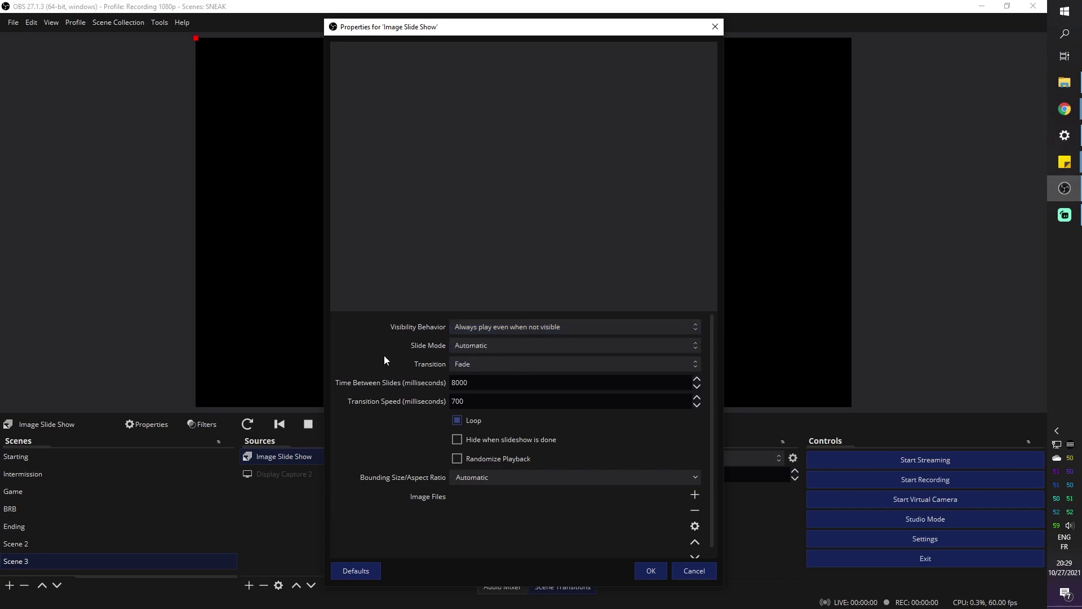
pyautogui.click(585, 348)
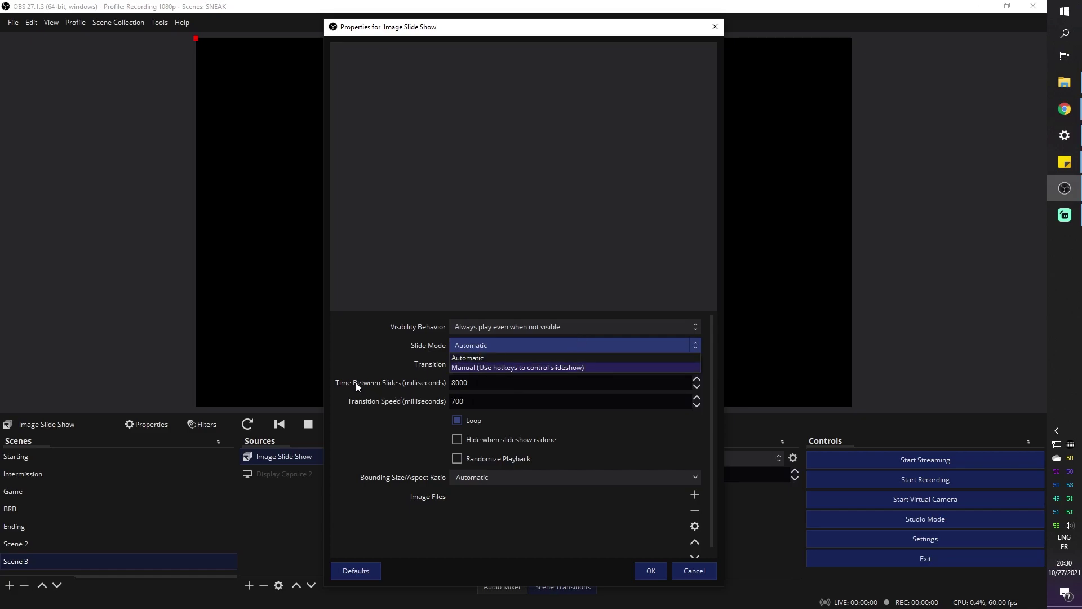
pyautogui.click(457, 387)
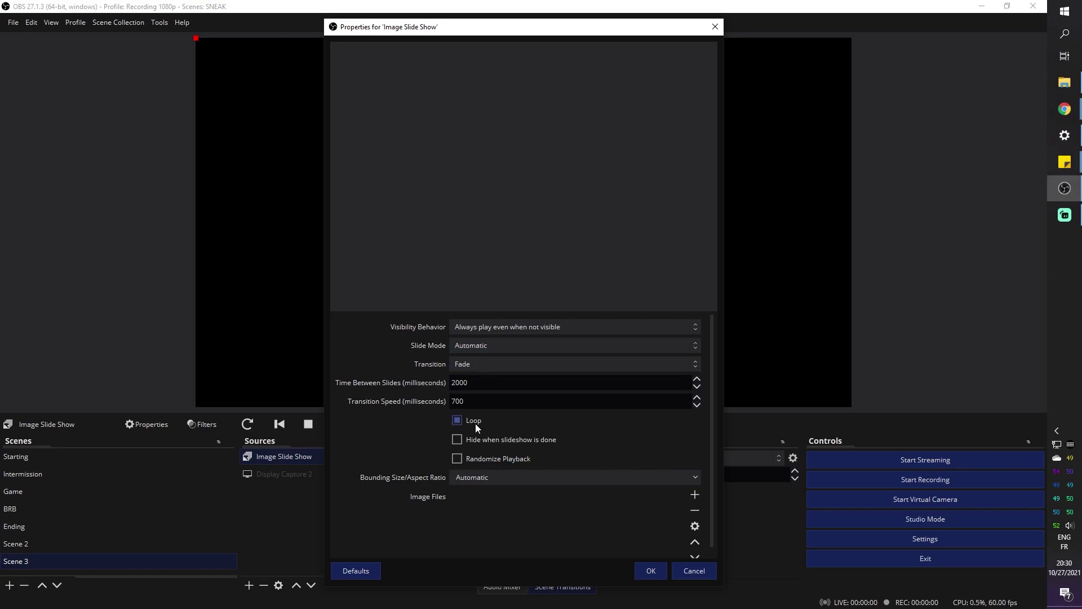
# - Add the PNG directory from Social pop up 2020 to the slide show's image files and move the properties window off the preview
pyautogui.scroll(-1, 512, 423)
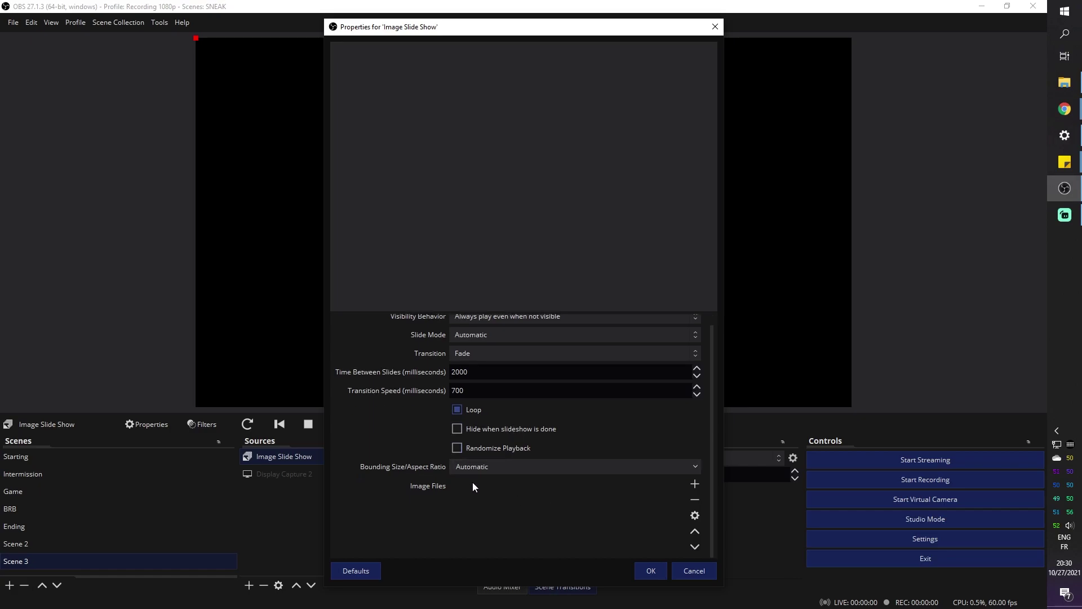
pyautogui.click(695, 483)
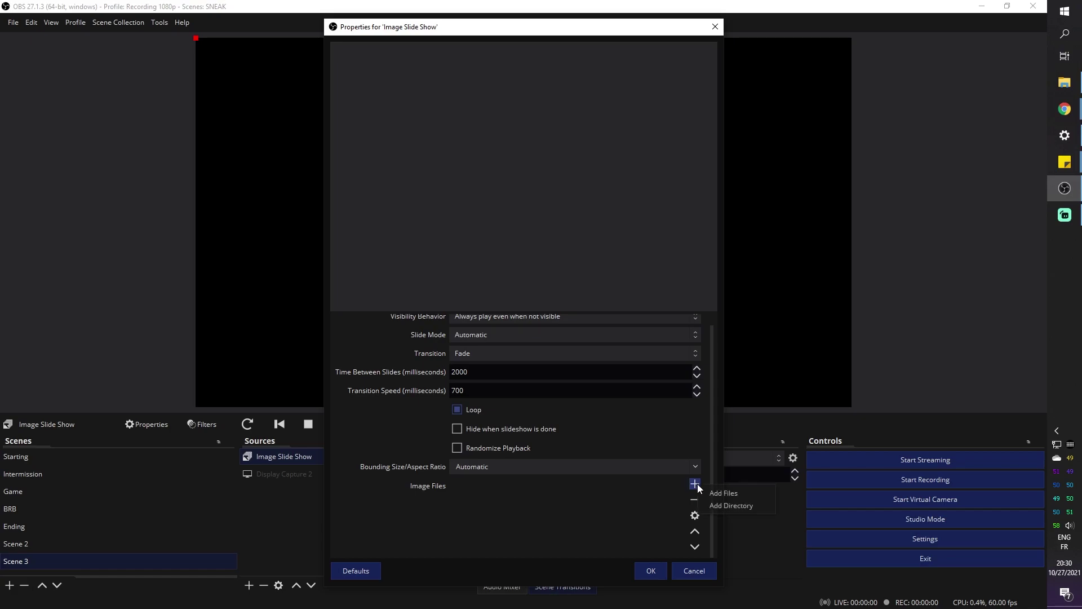
pyautogui.click(722, 510)
pyautogui.click(262, 124)
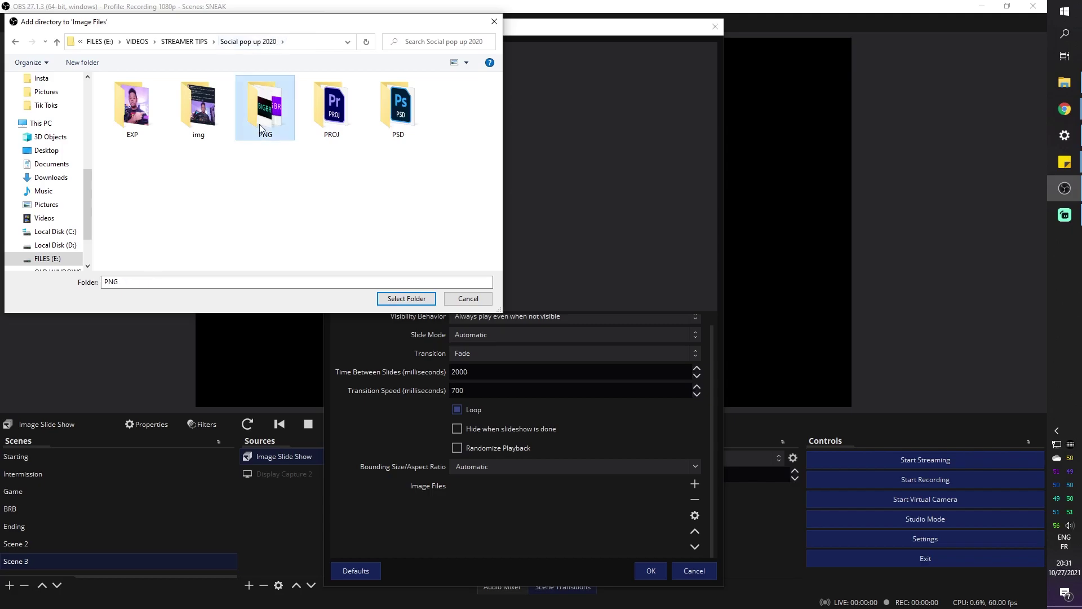
pyautogui.click(424, 301)
pyautogui.moveTo(471, 32); pyautogui.dragTo(744, 31)
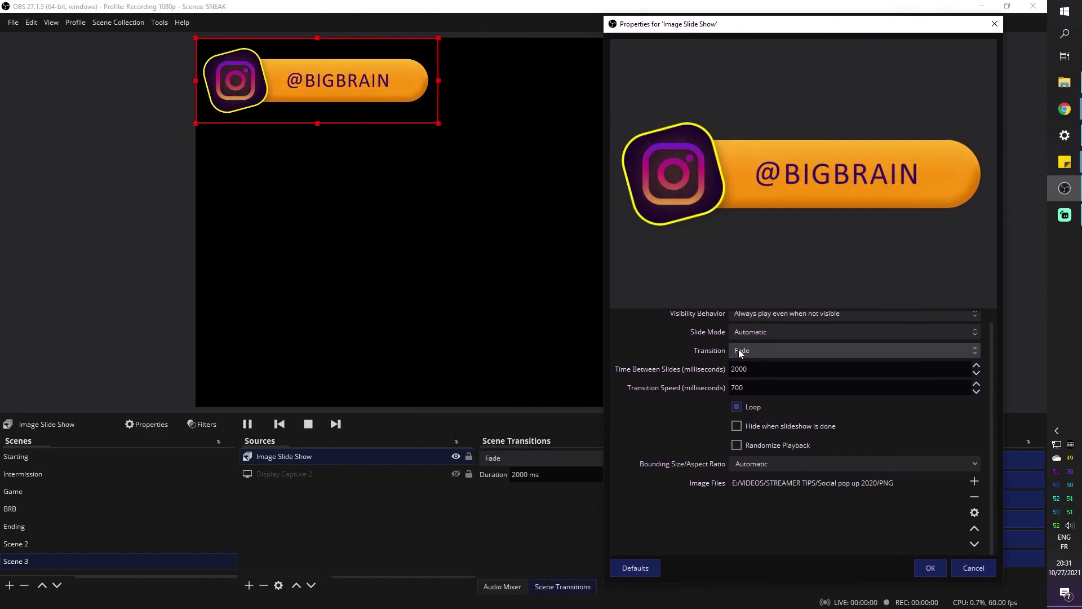
# - Set the slide show's transition to Swipe, turn off Loop and turn on Hide when slideshow is done
pyautogui.click(852, 353)
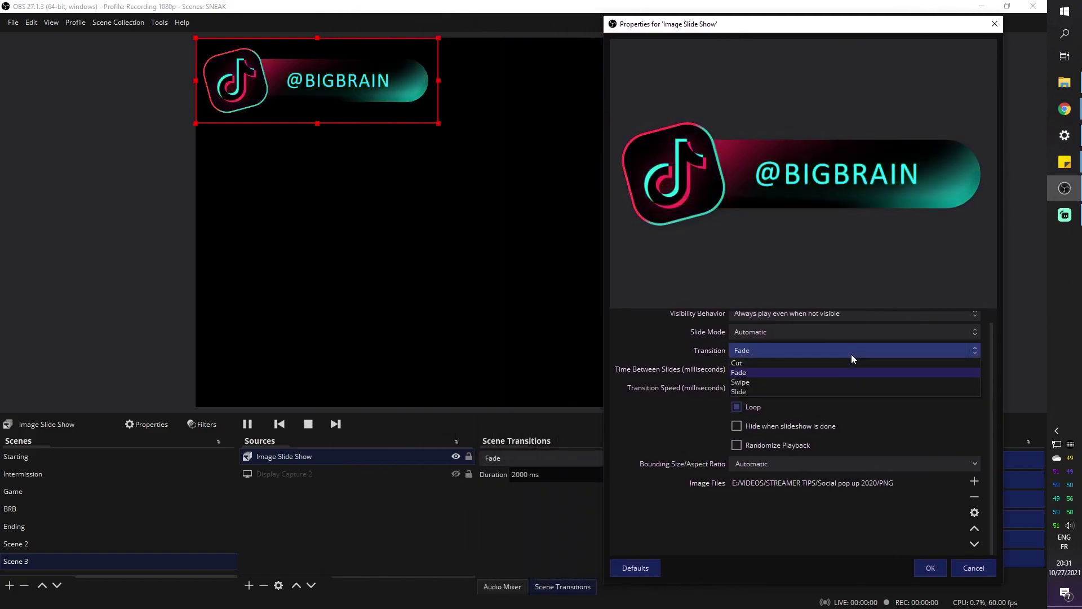
pyautogui.click(810, 383)
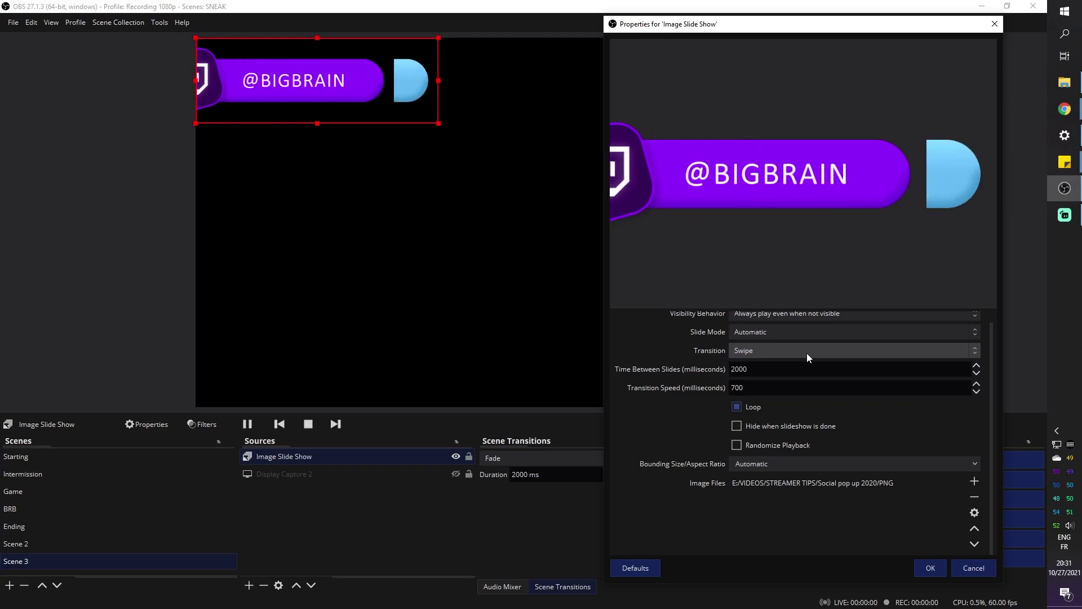
pyautogui.click(738, 406)
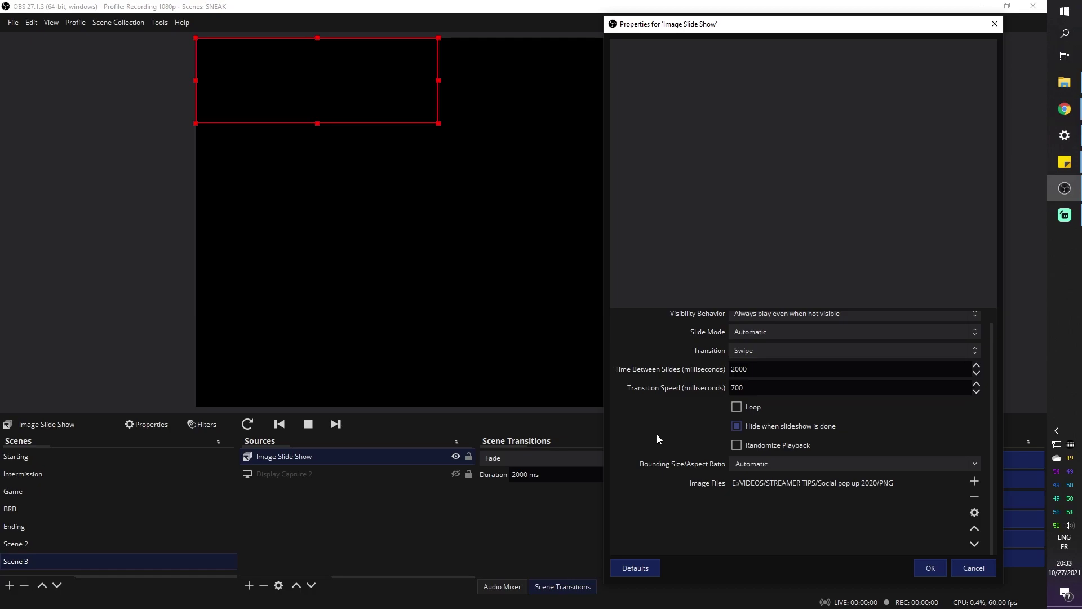
pyautogui.scroll(1, 657, 434)
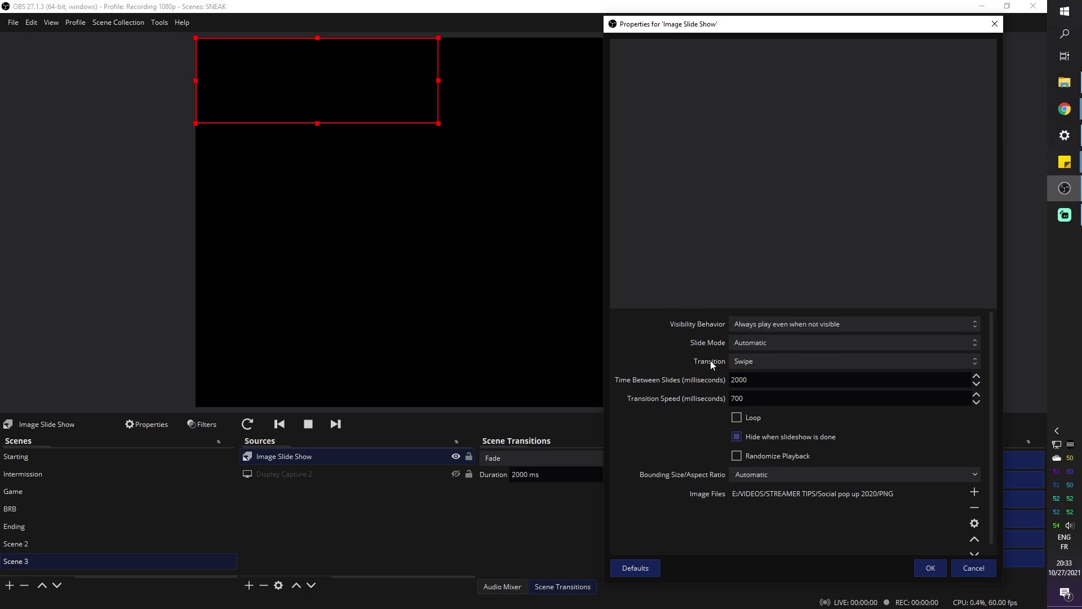
# - Switch to the Gumroad store page and browse the Twitch overlay packs, alerts and stinger transitions on offer
pyautogui.scroll(-1, 699, 460)
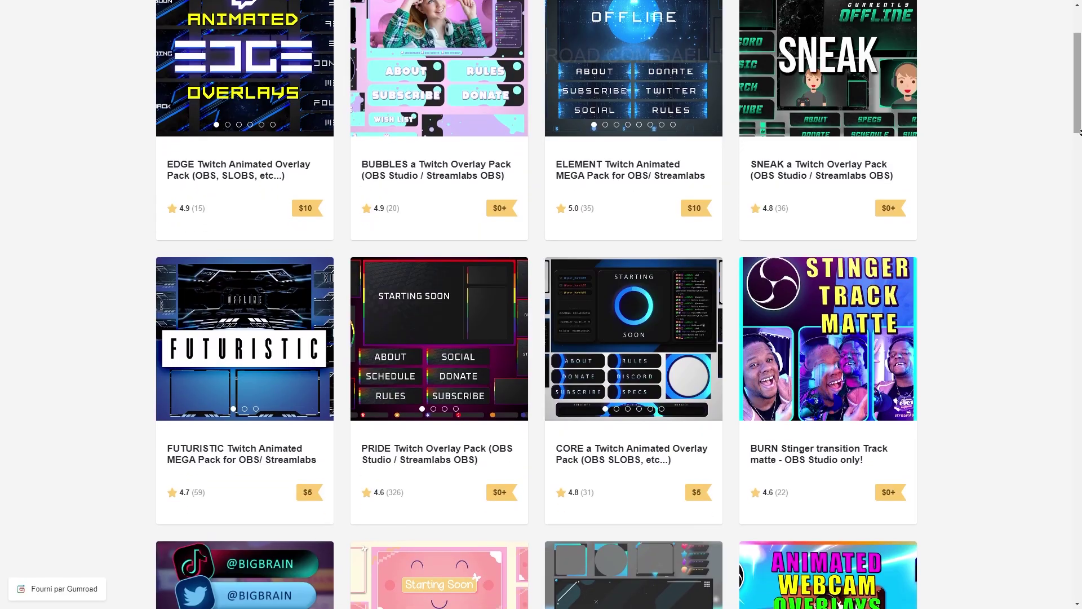
pyautogui.scroll(-1, 1079, 135)
pyautogui.scroll(-3, 1080, 135)
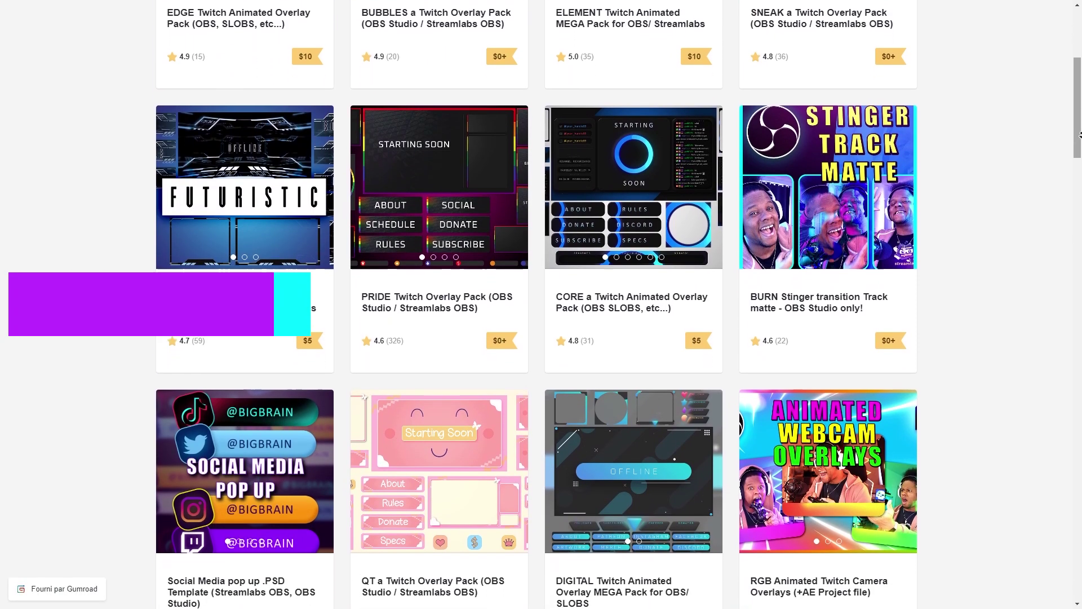
pyautogui.scroll(-3, 1080, 134)
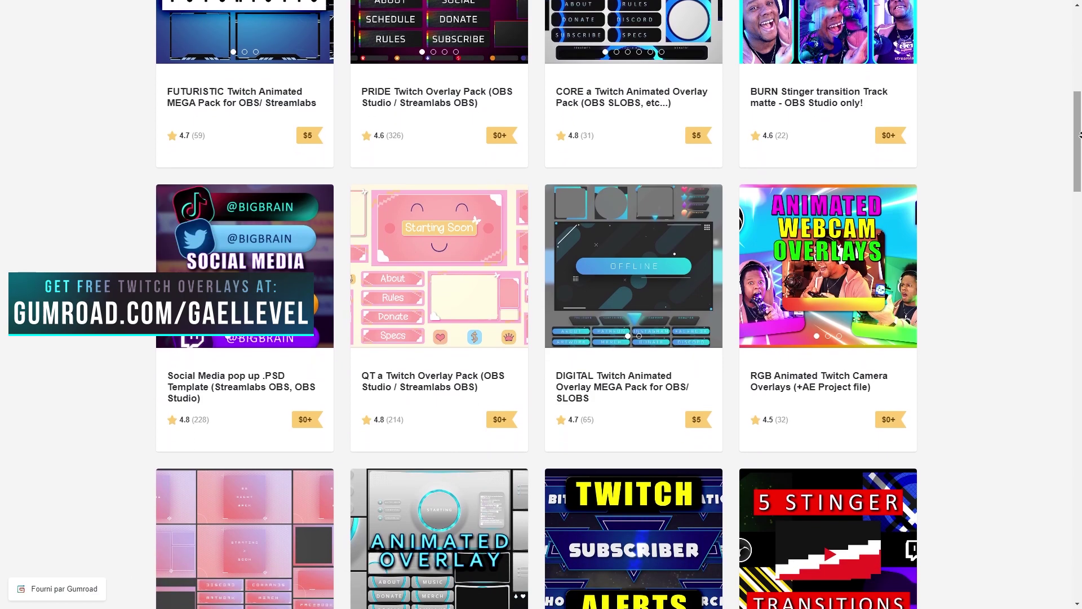
pyautogui.scroll(-3, 1080, 135)
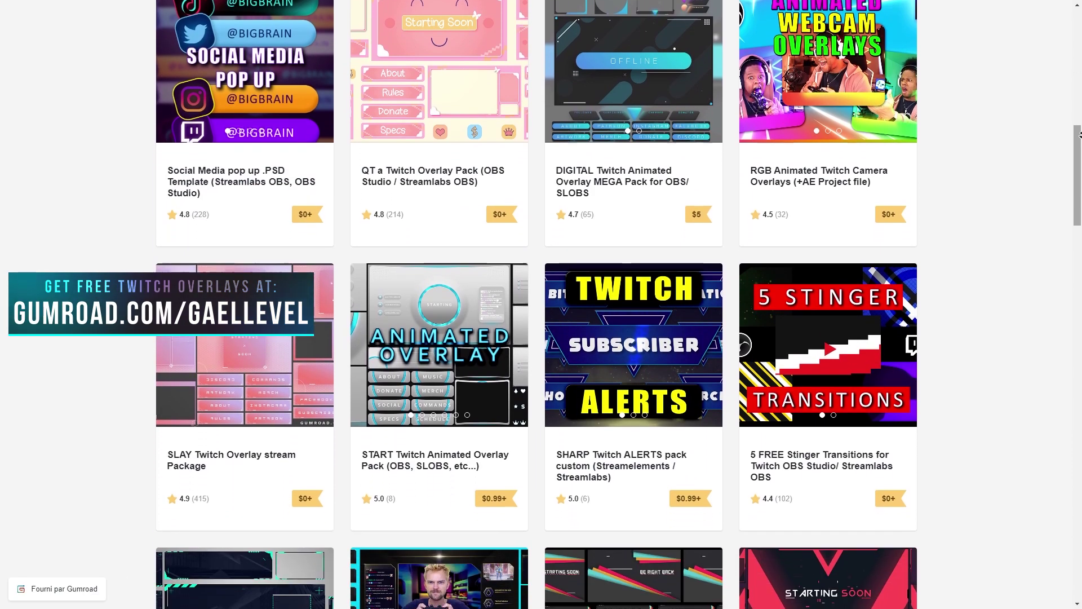
pyautogui.scroll(-3, 1080, 135)
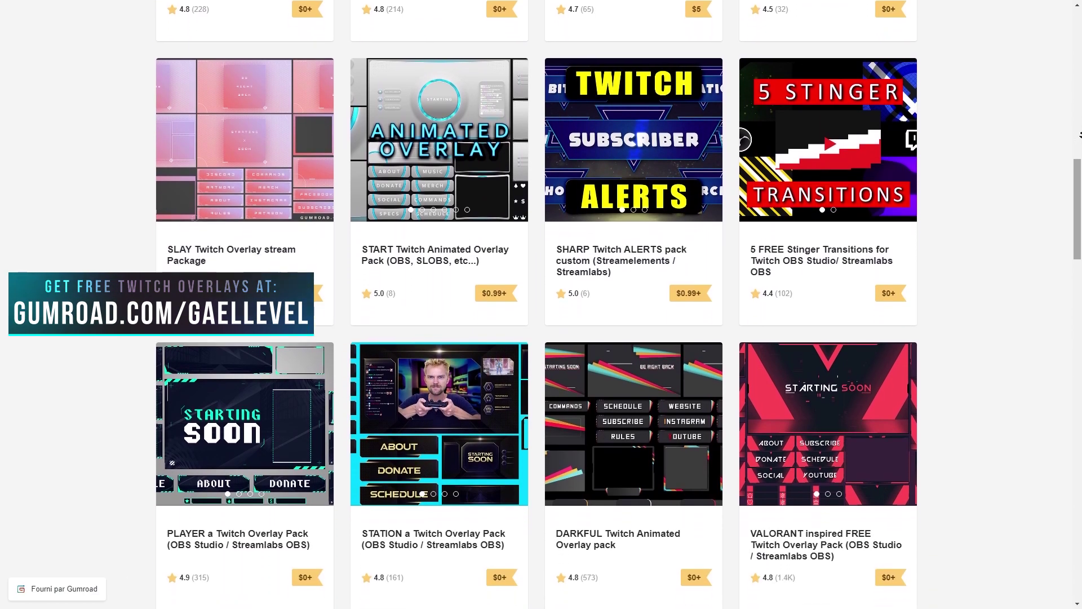
pyautogui.scroll(-3, 1080, 135)
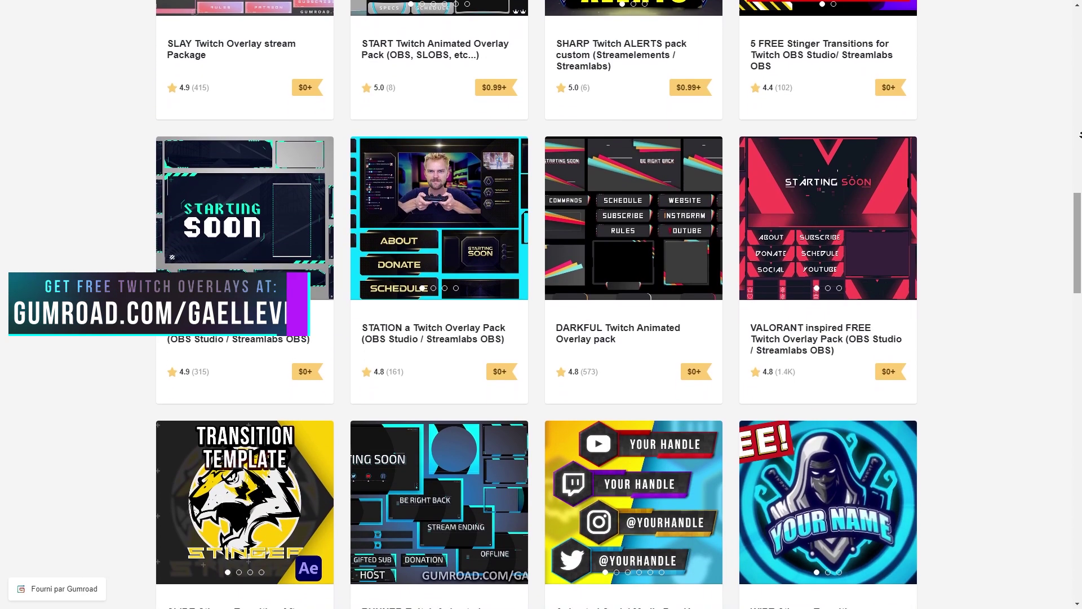